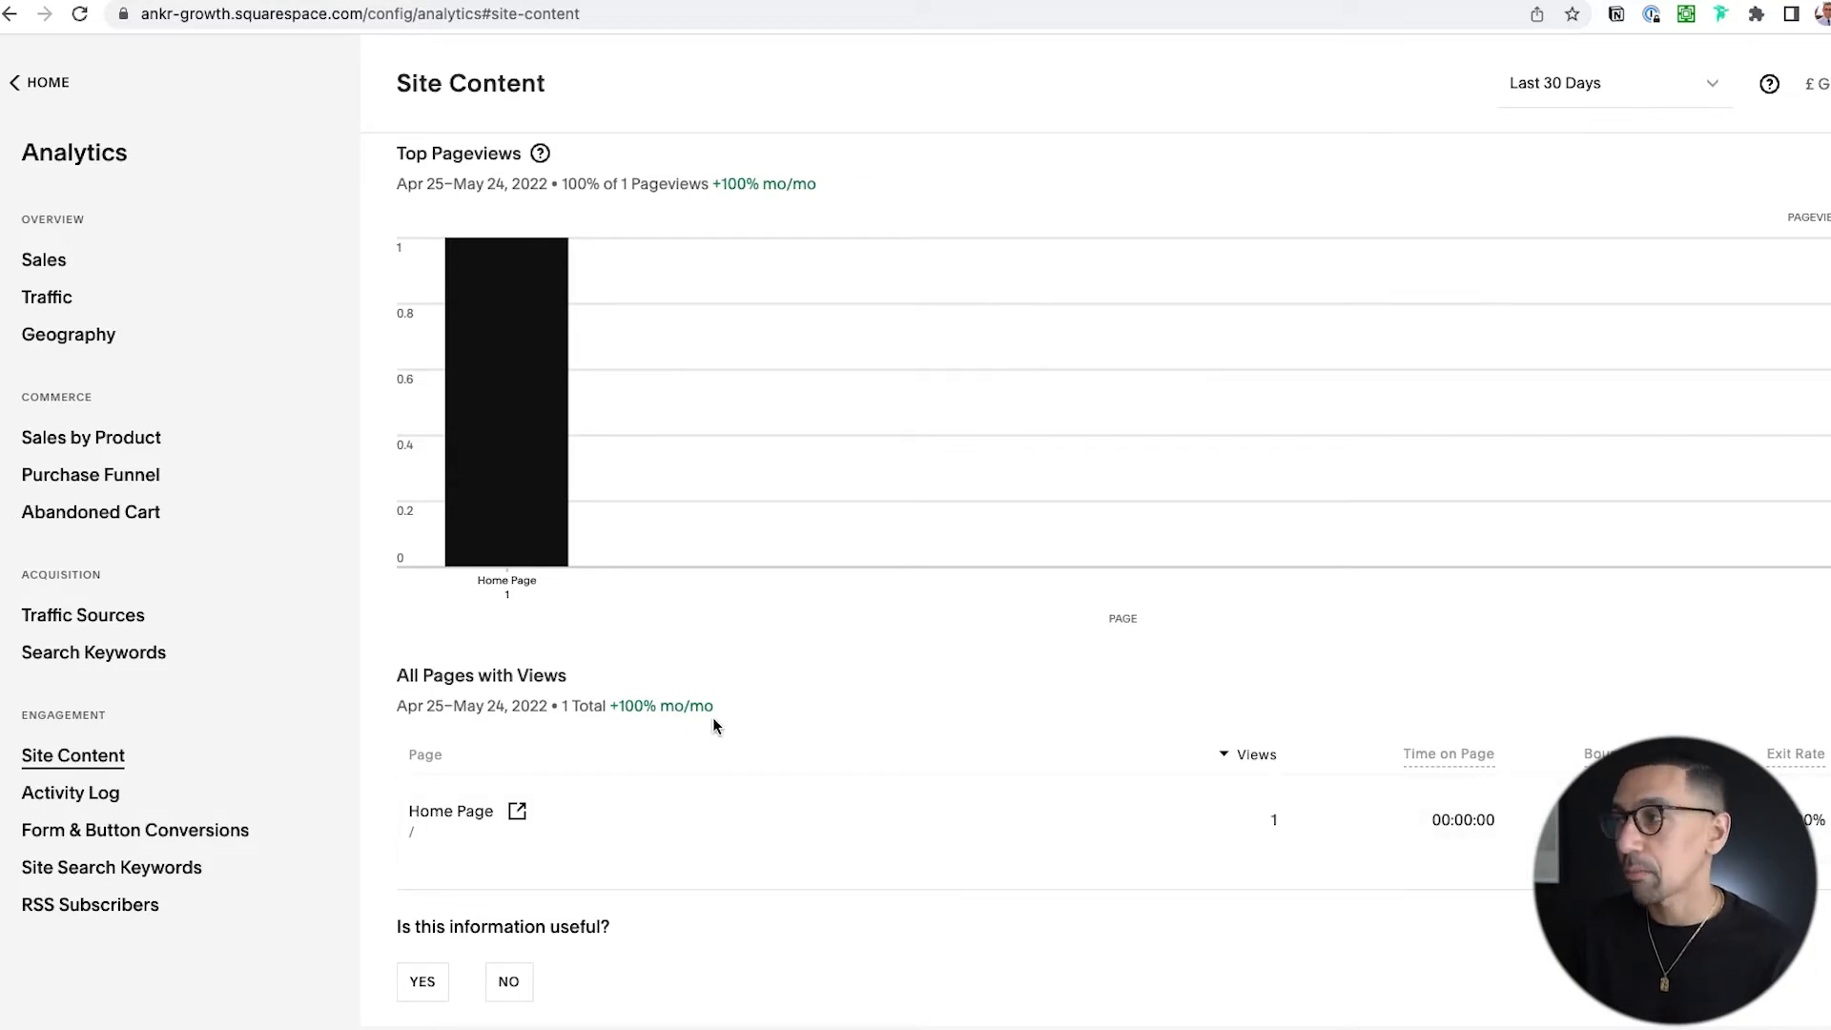
Look over the date range options available for the Site Content report.
left_click(1583, 88)
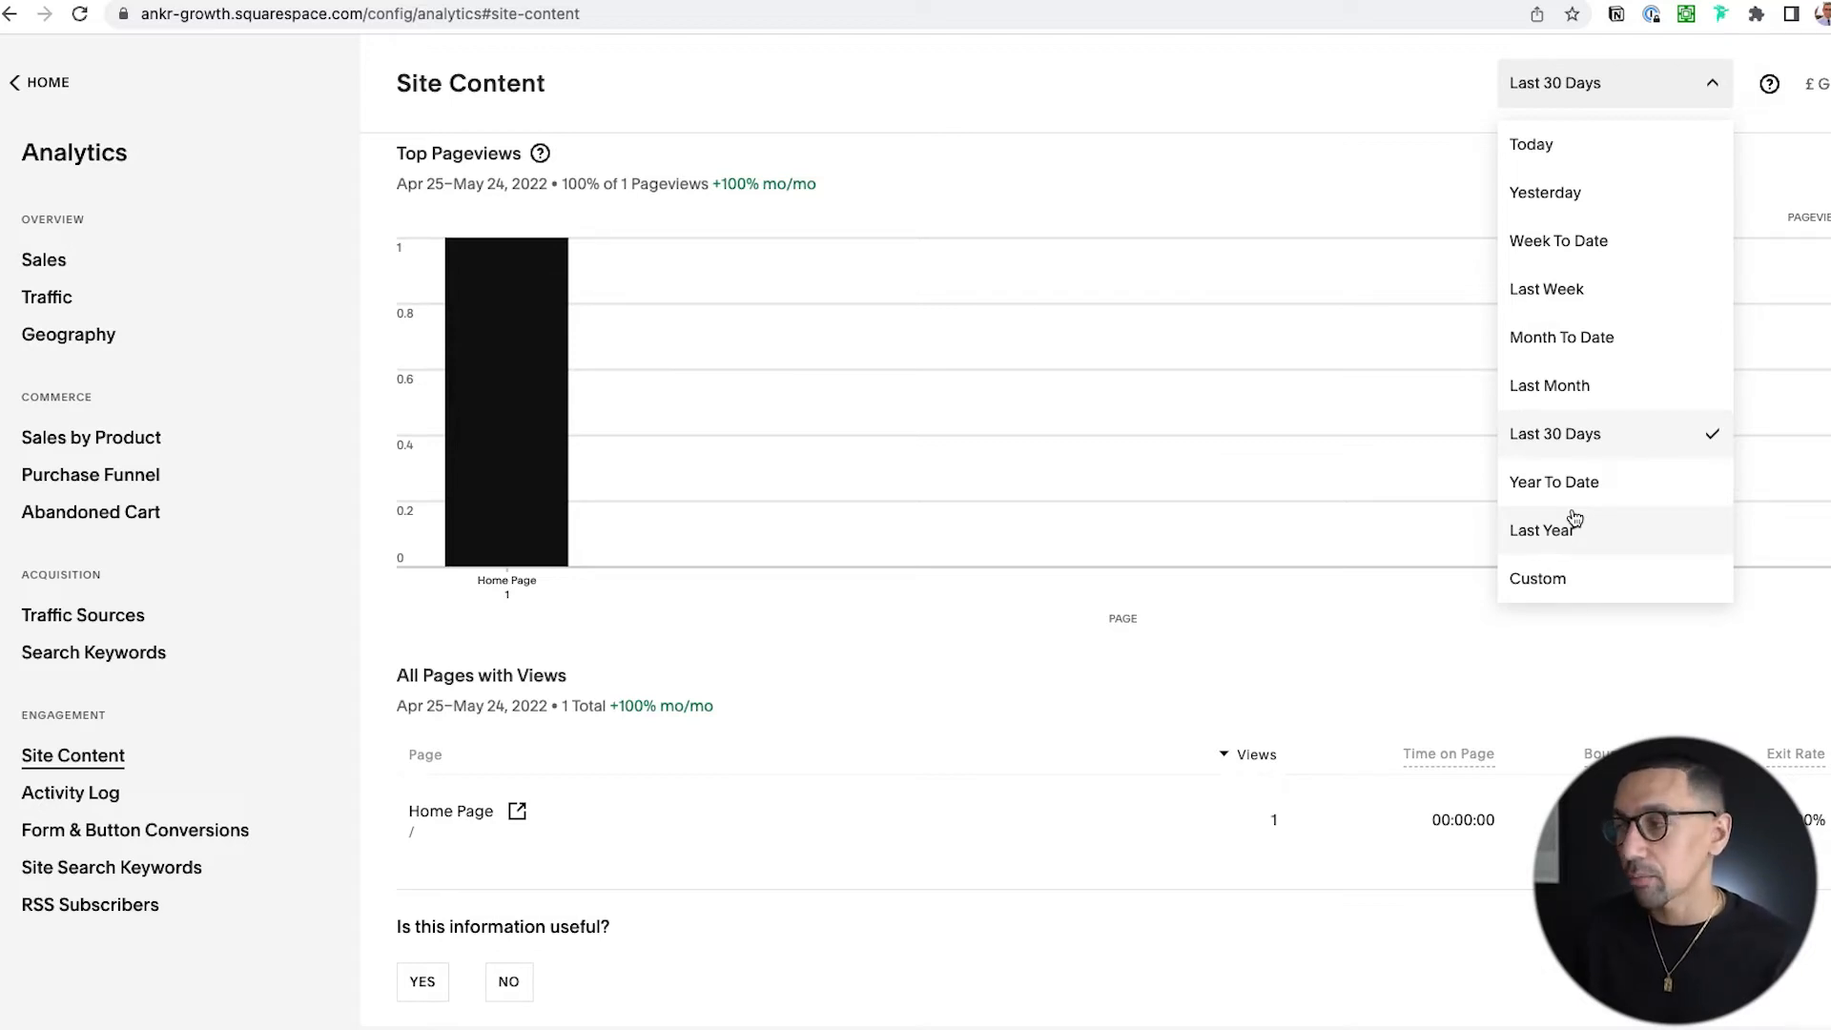
left_click(1074, 391)
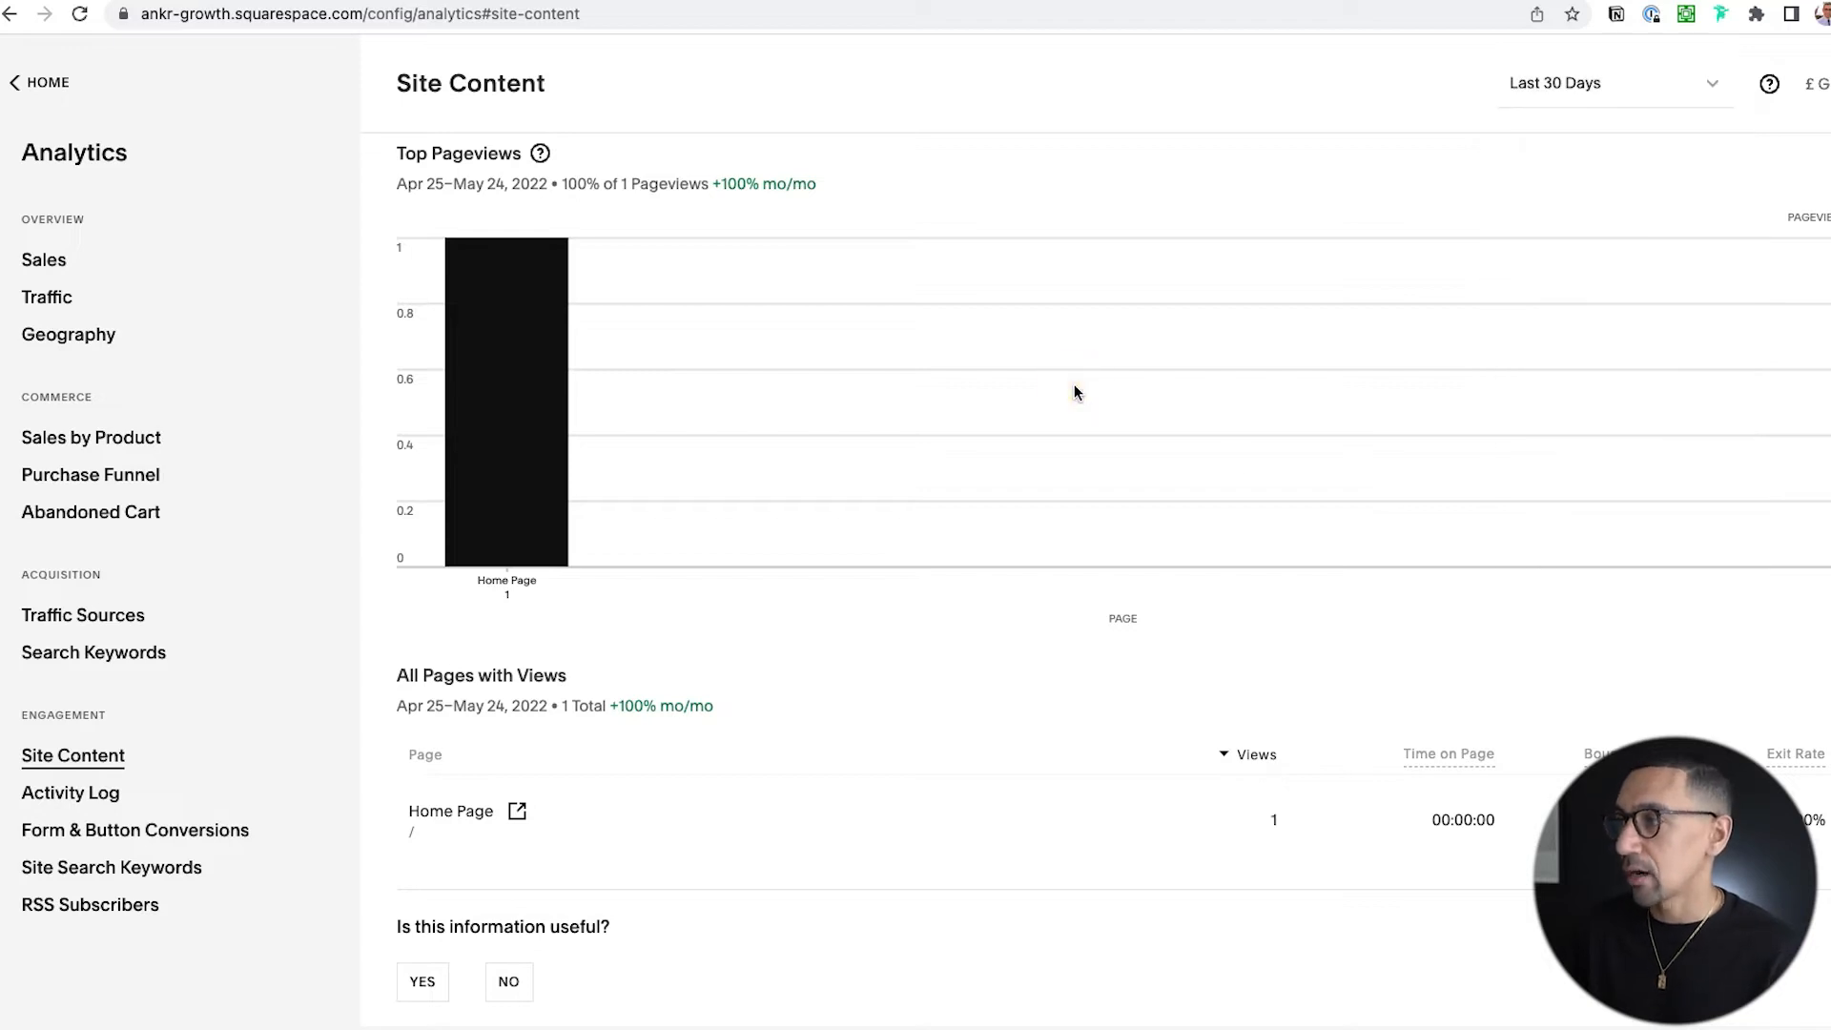
Open the Articles blog from the site's unlinked pages.
mouse_move(548, 270)
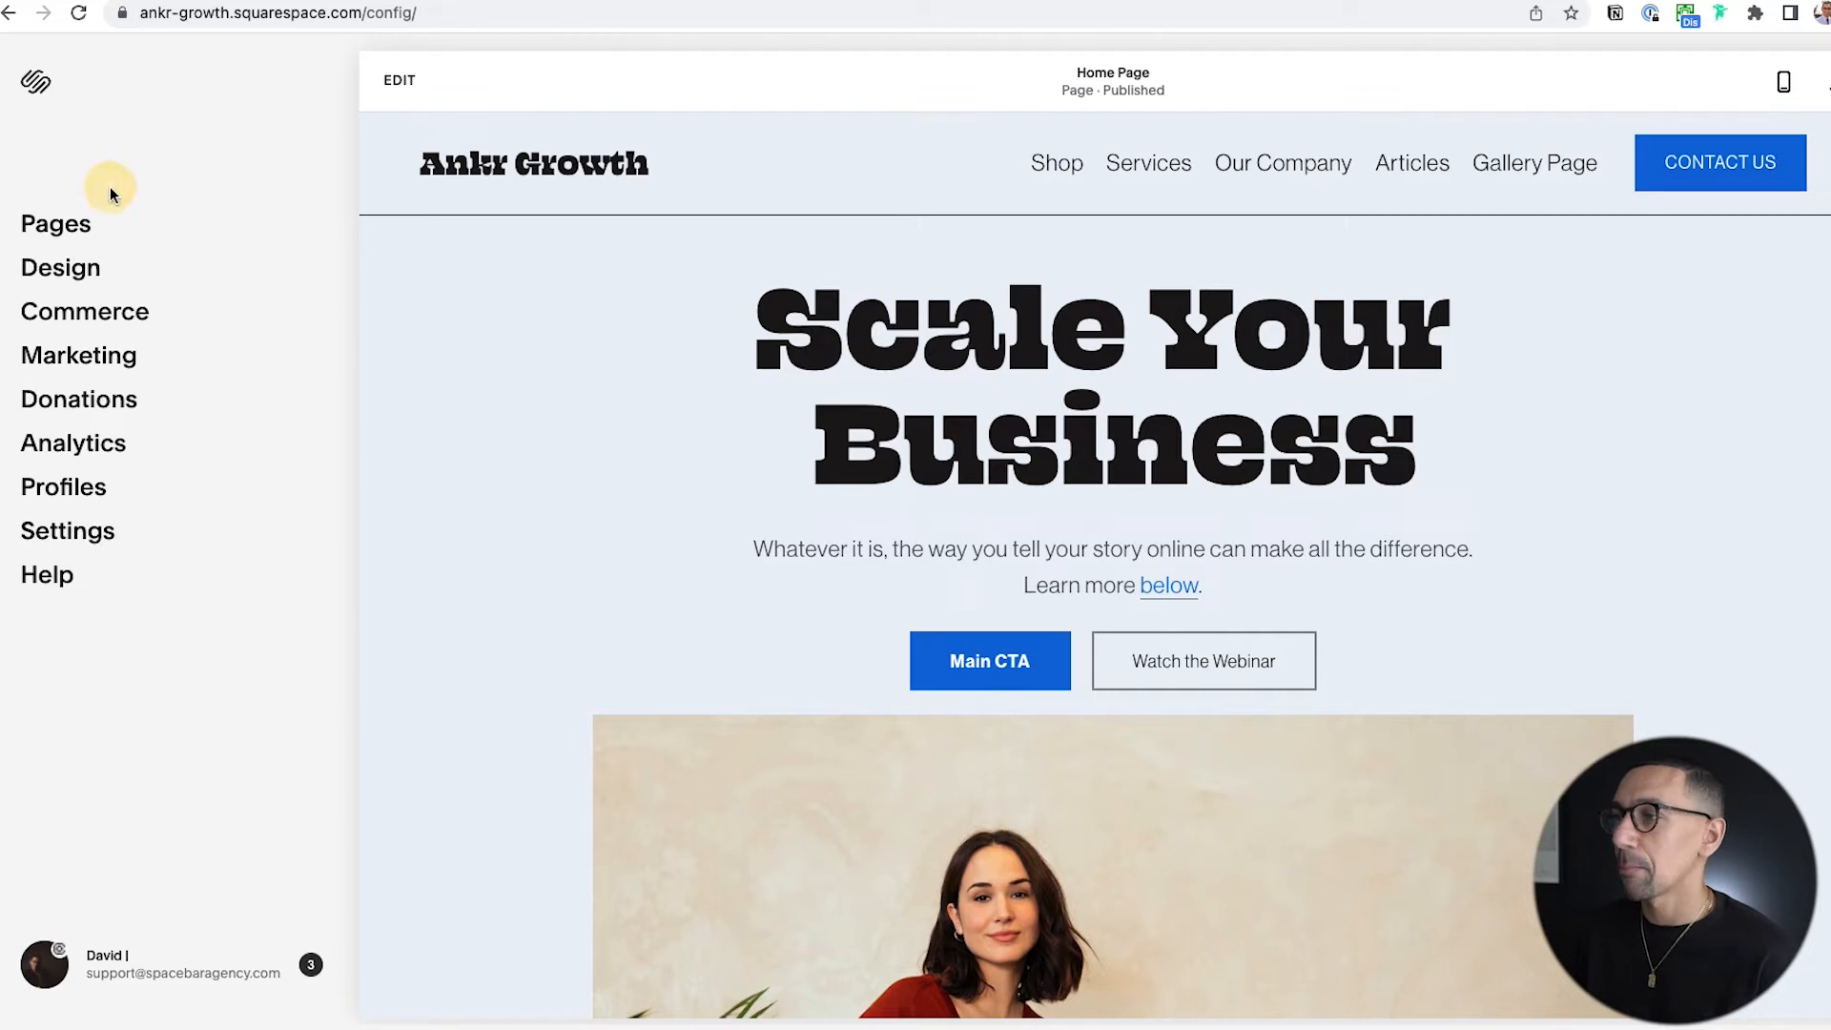
left_click(80, 220)
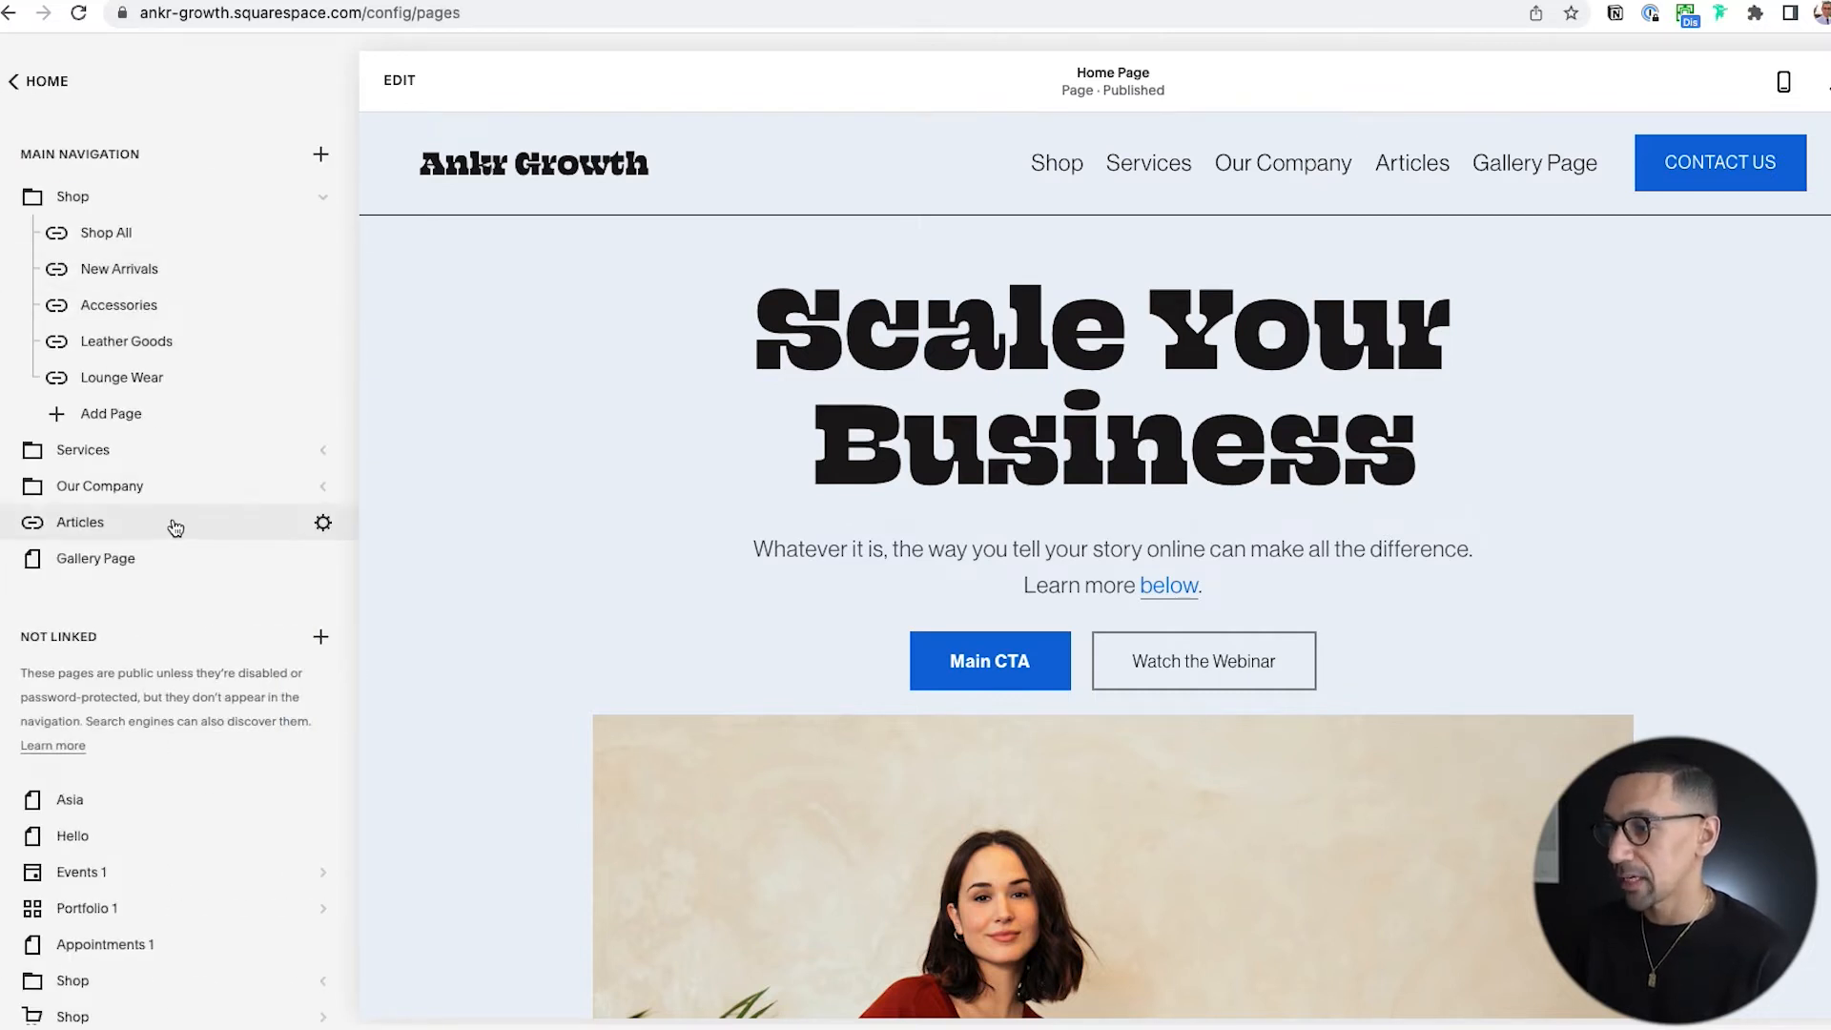
scroll(174, 525, "down", 3)
scroll(175, 528, "down", 5)
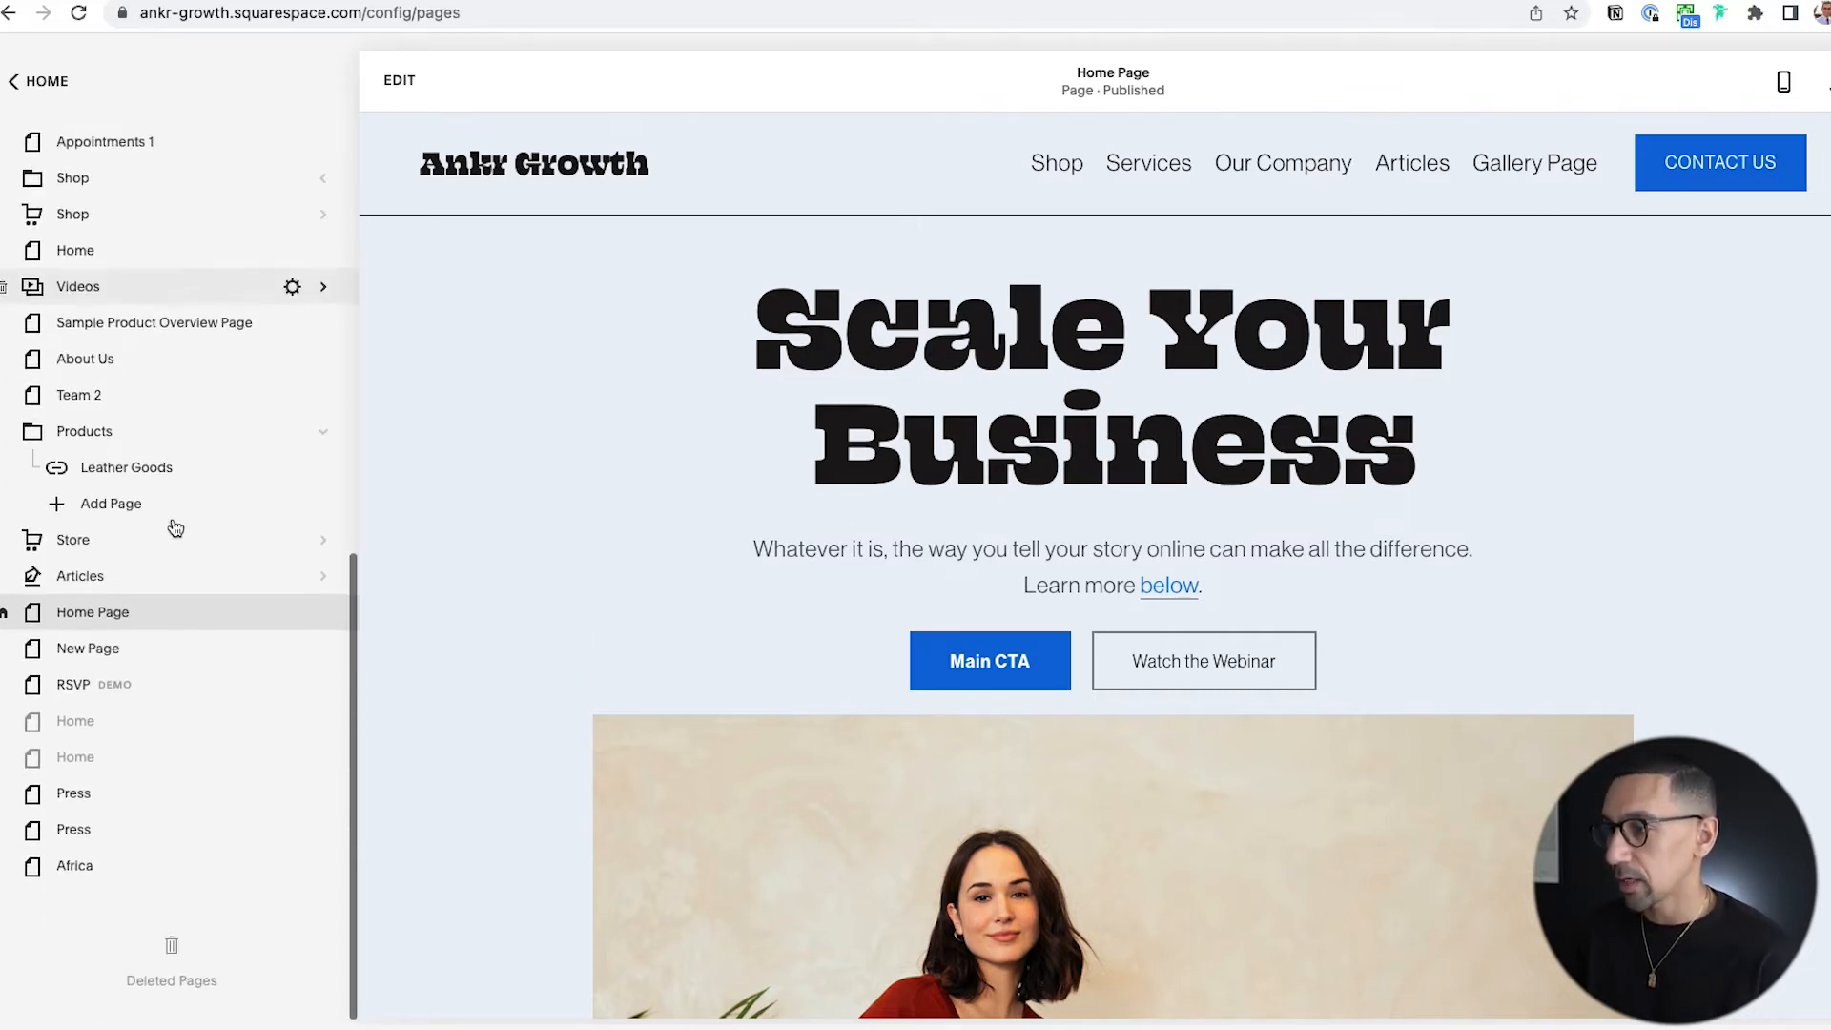
left_click(105, 578)
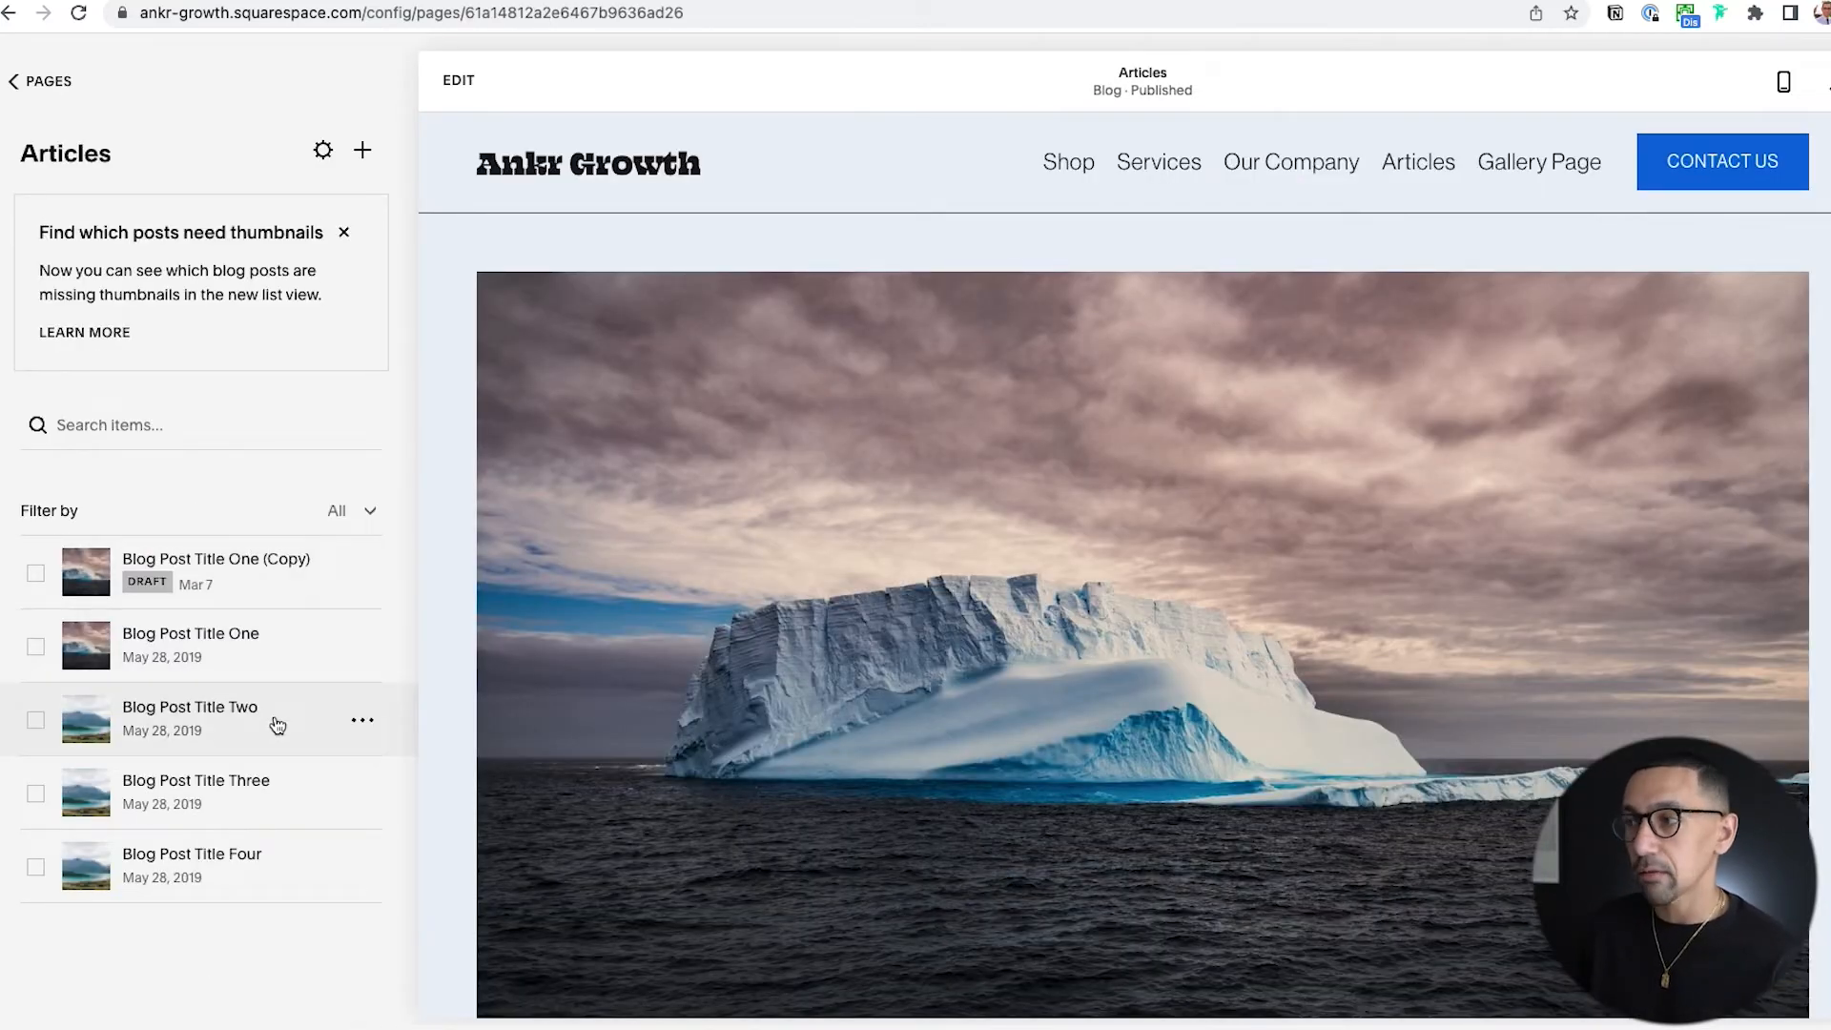
left_click(133, 420)
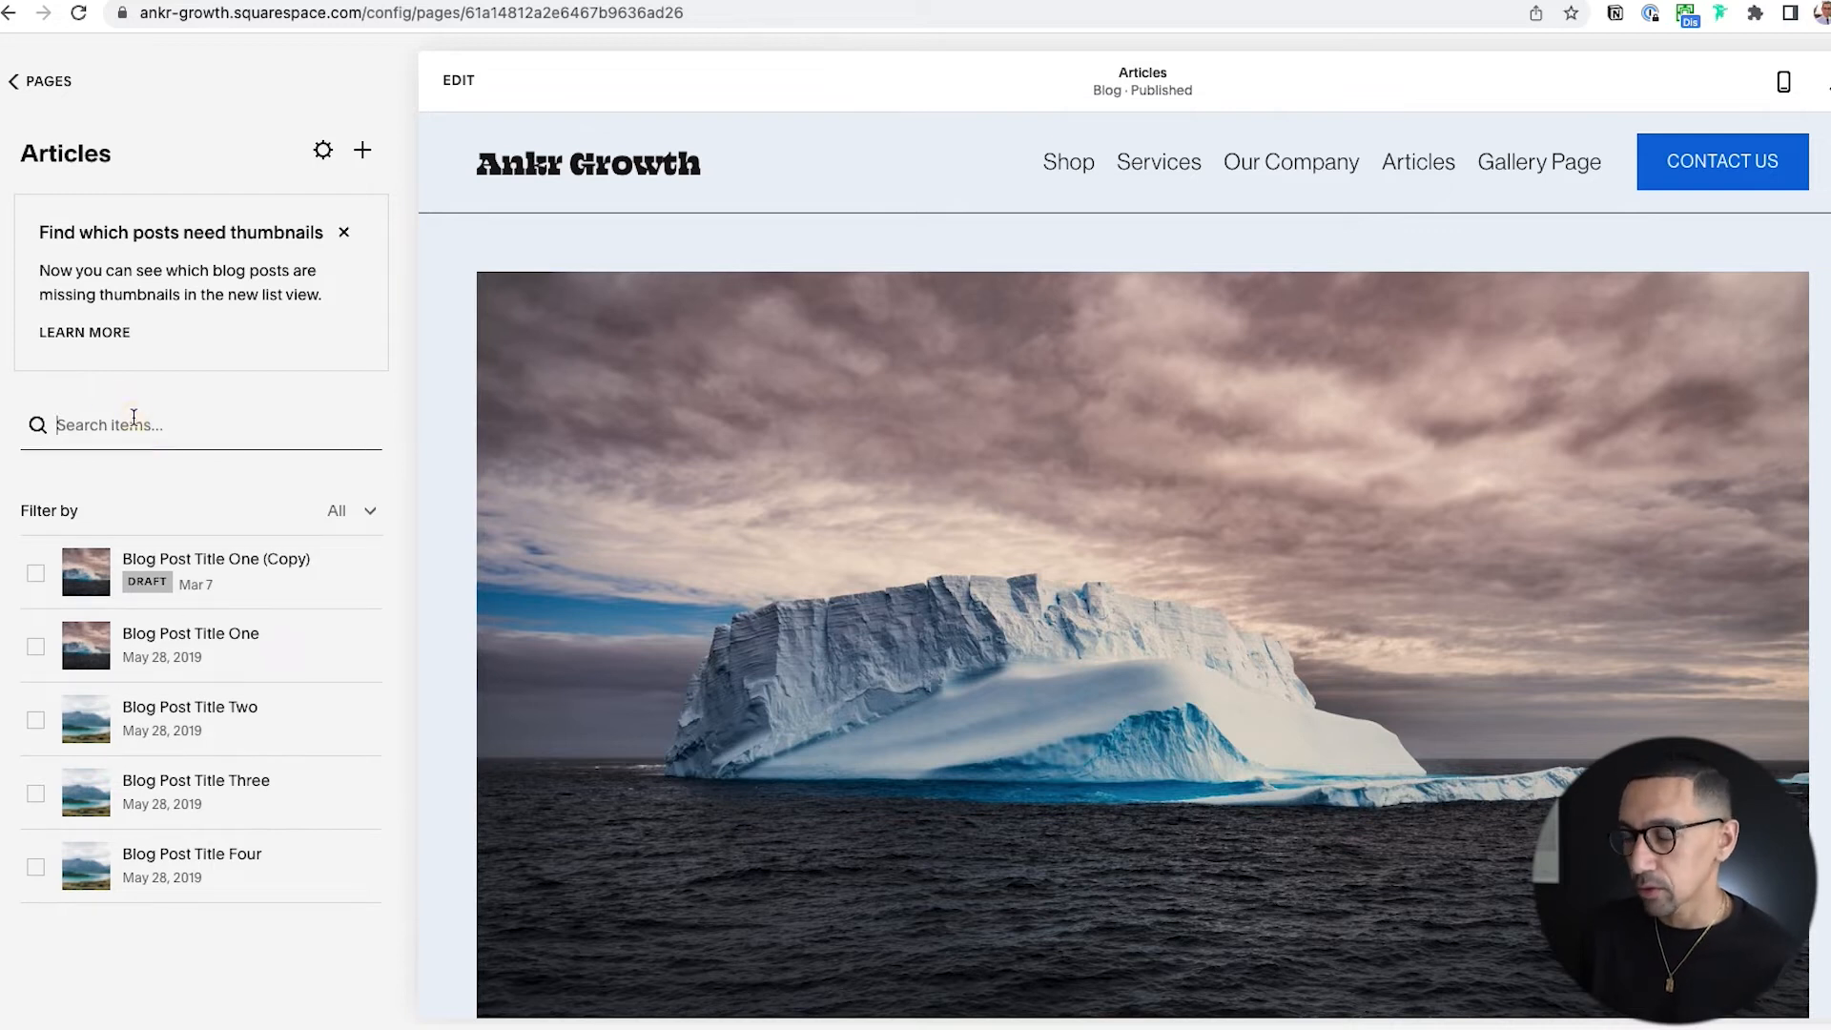
Review the content settings of Blog Post Title Two and turn on its Featured Post option.
mouse_move(259, 704)
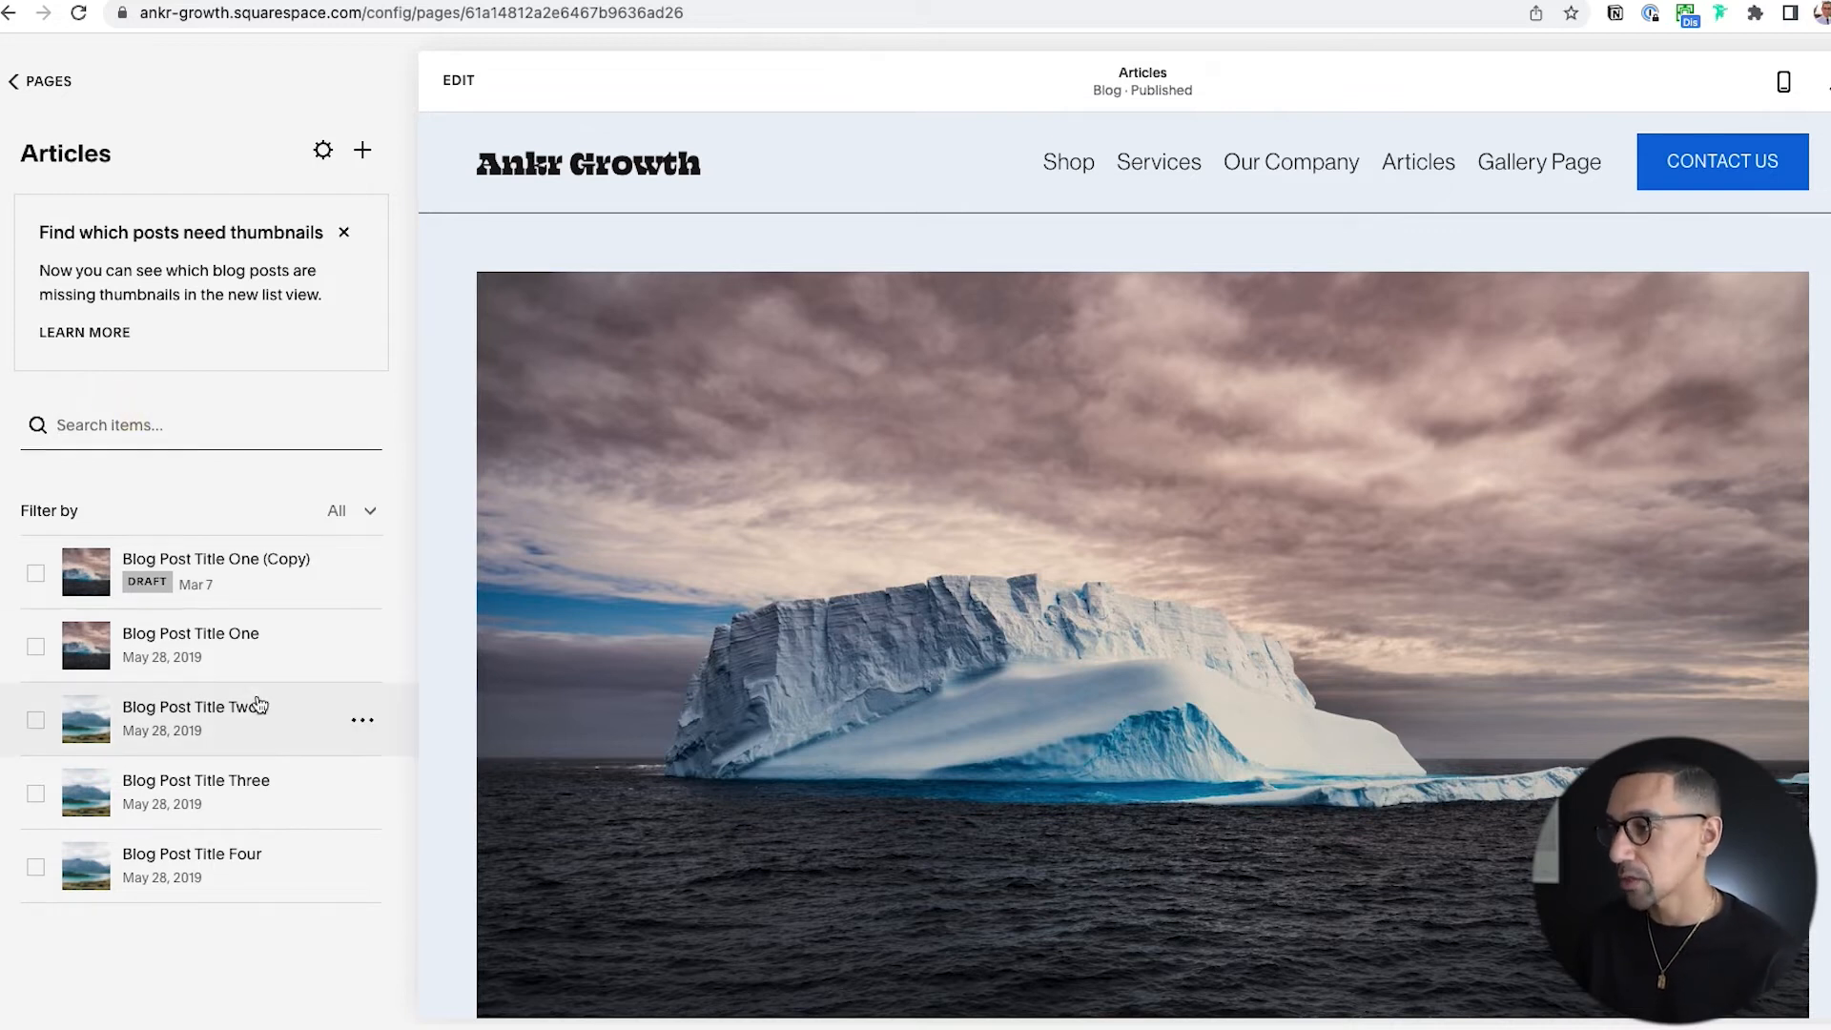
left_click(364, 725)
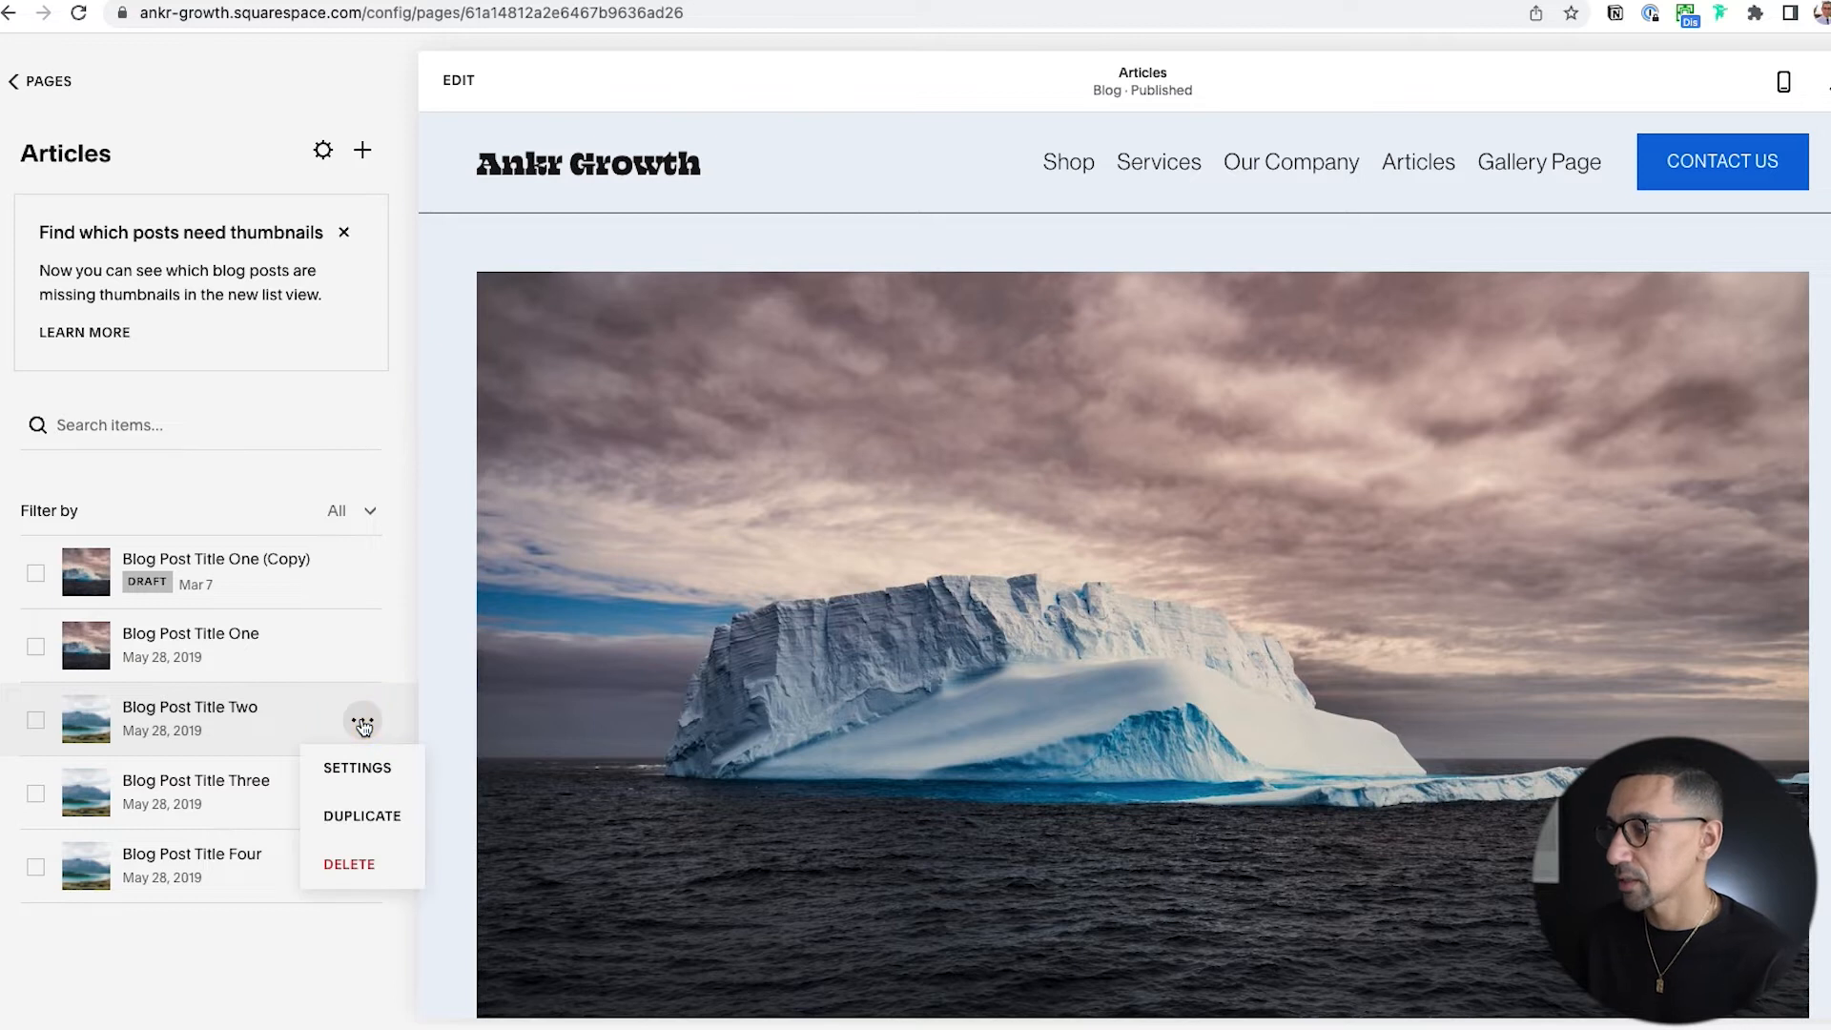
left_click(362, 763)
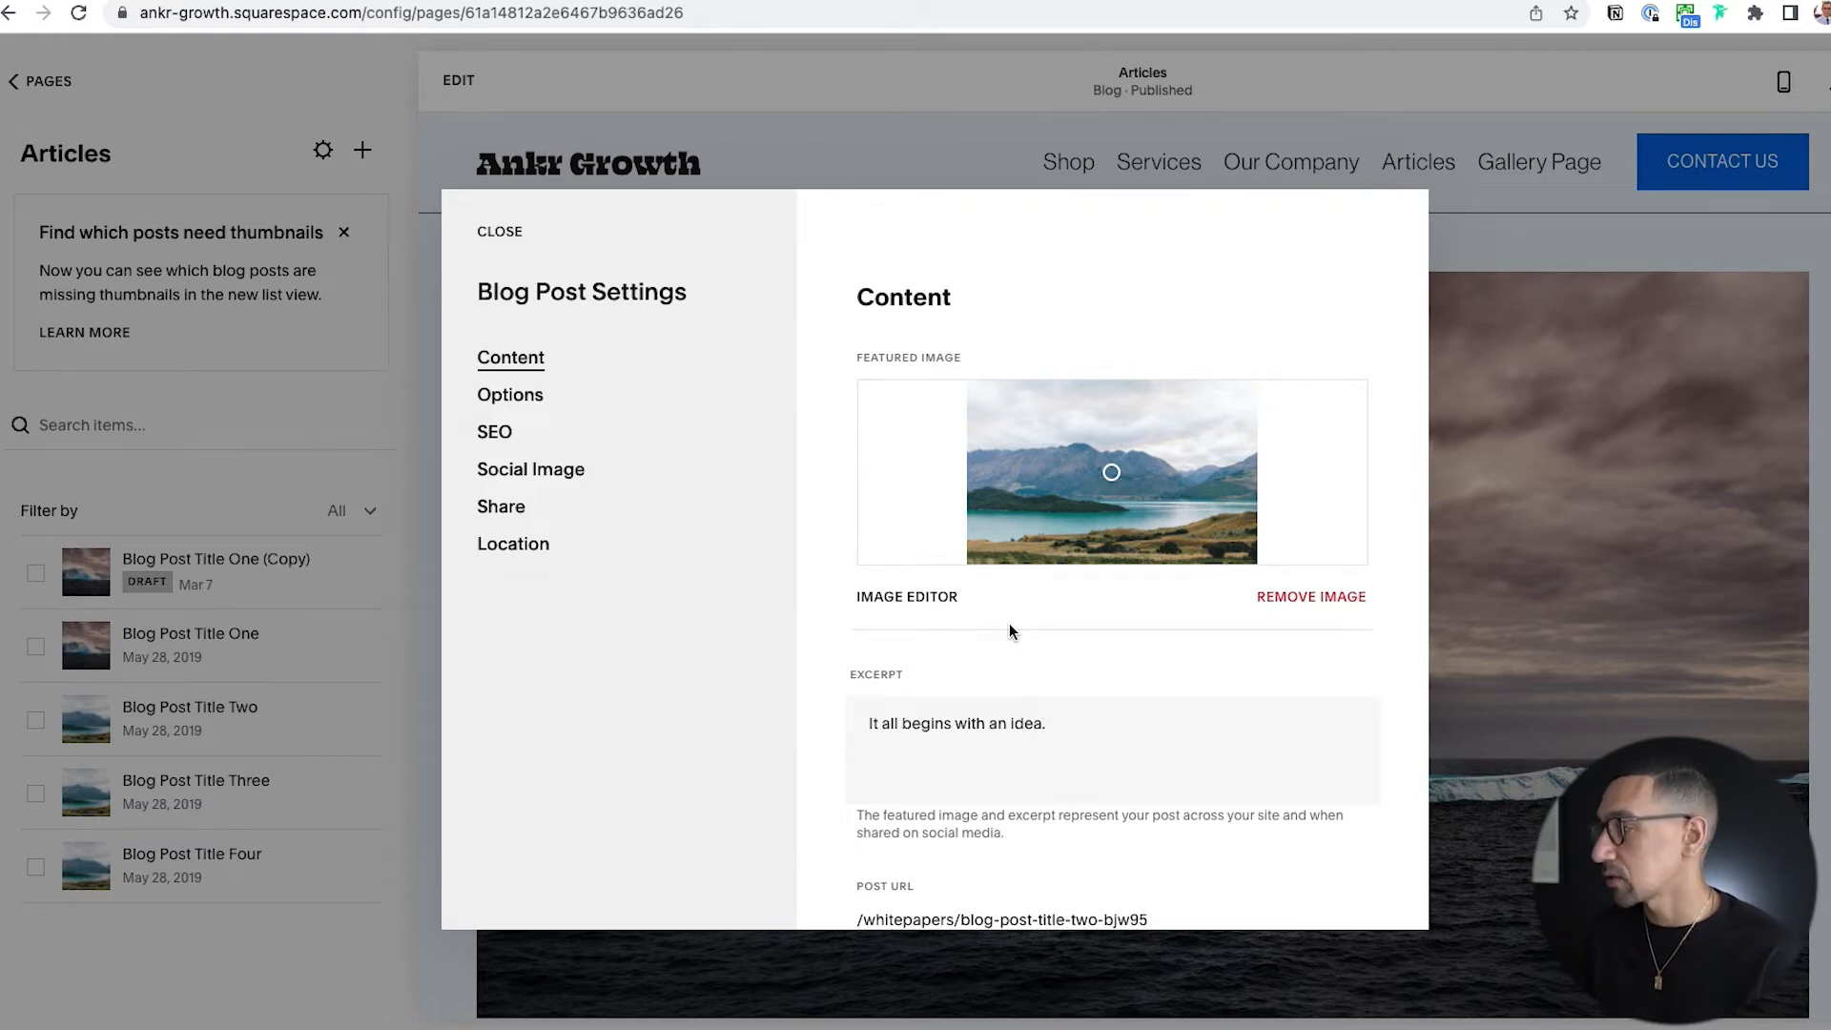
scroll(1008, 624, "down", 3)
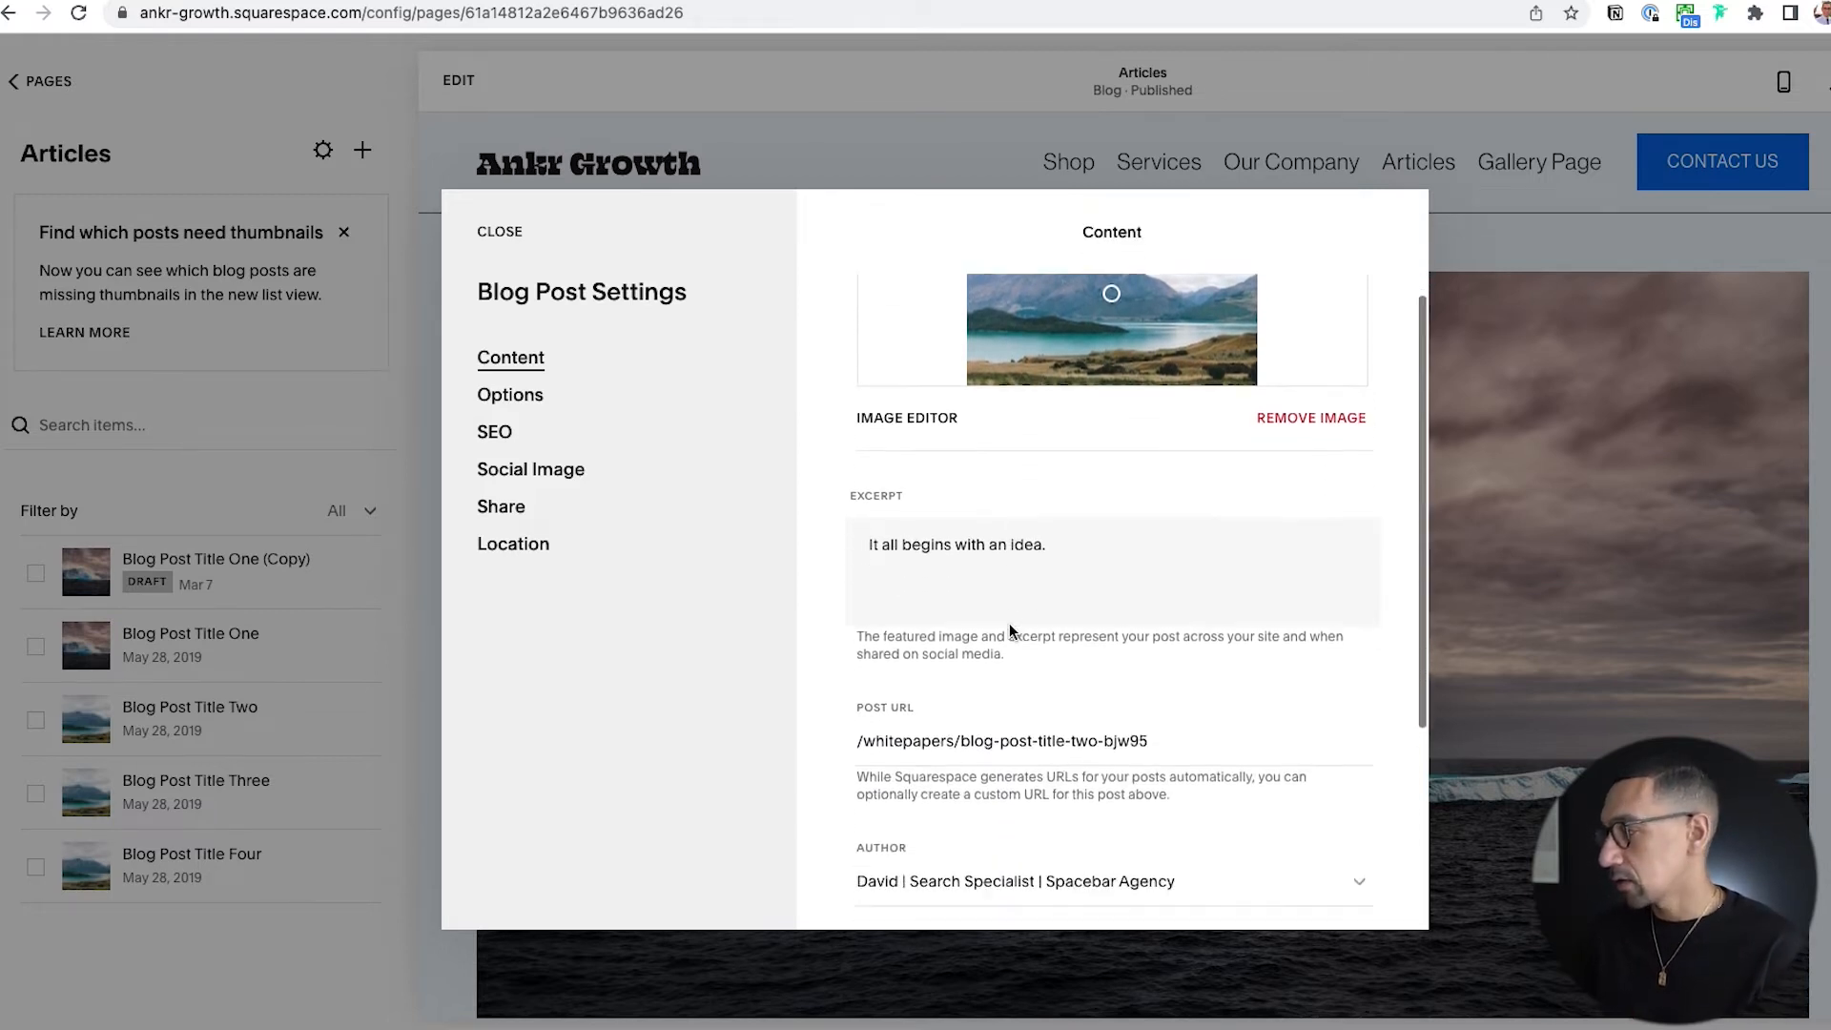
scroll(1009, 629, "down", 5)
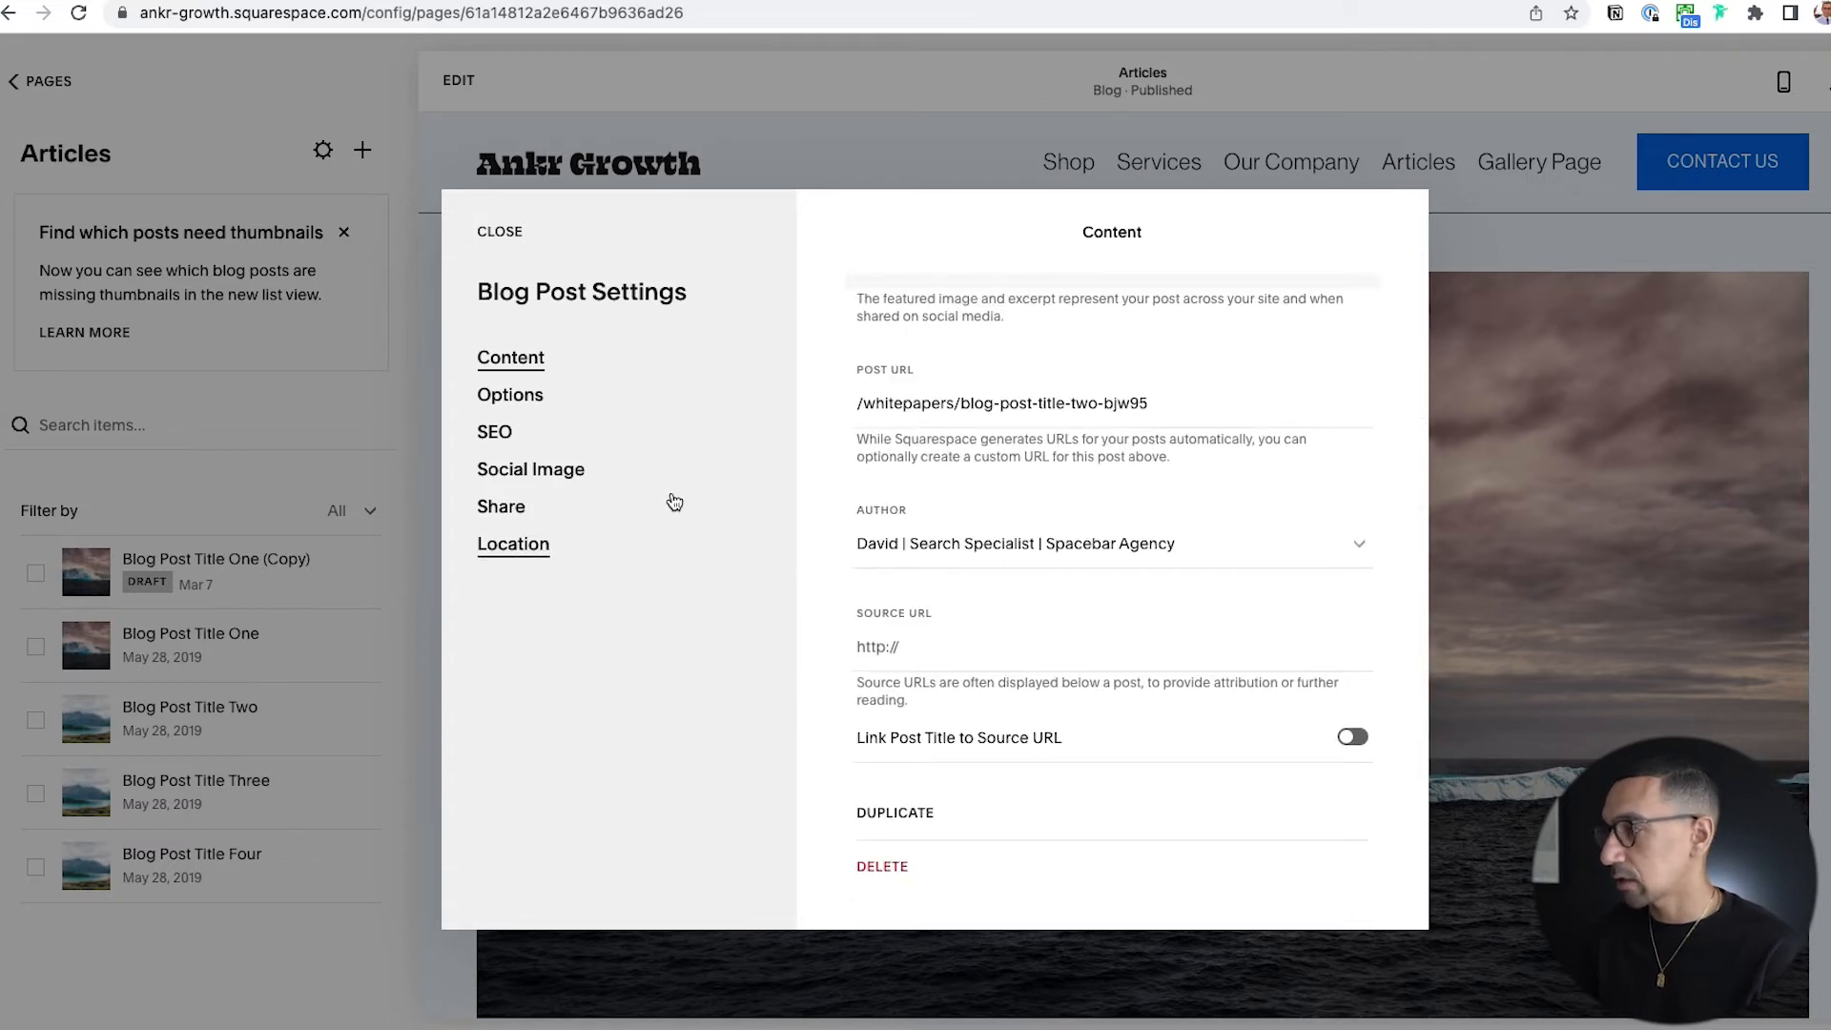
left_click(526, 399)
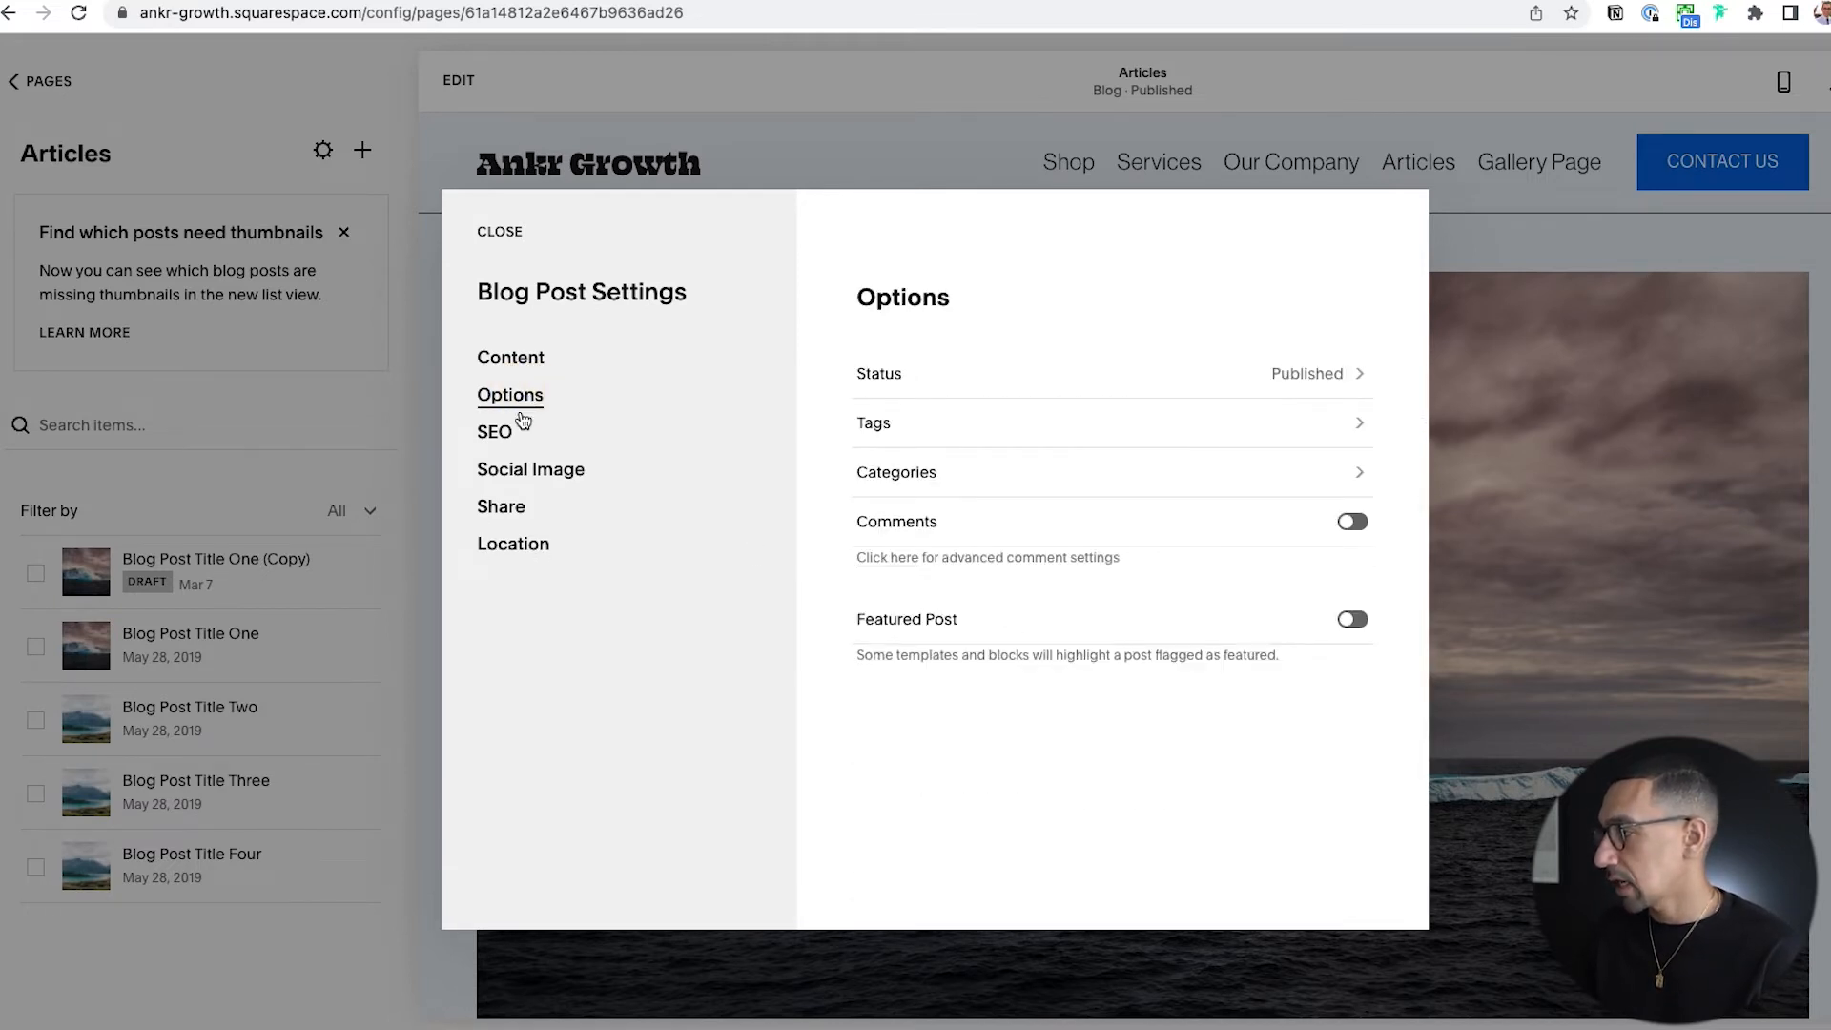
left_click(1353, 621)
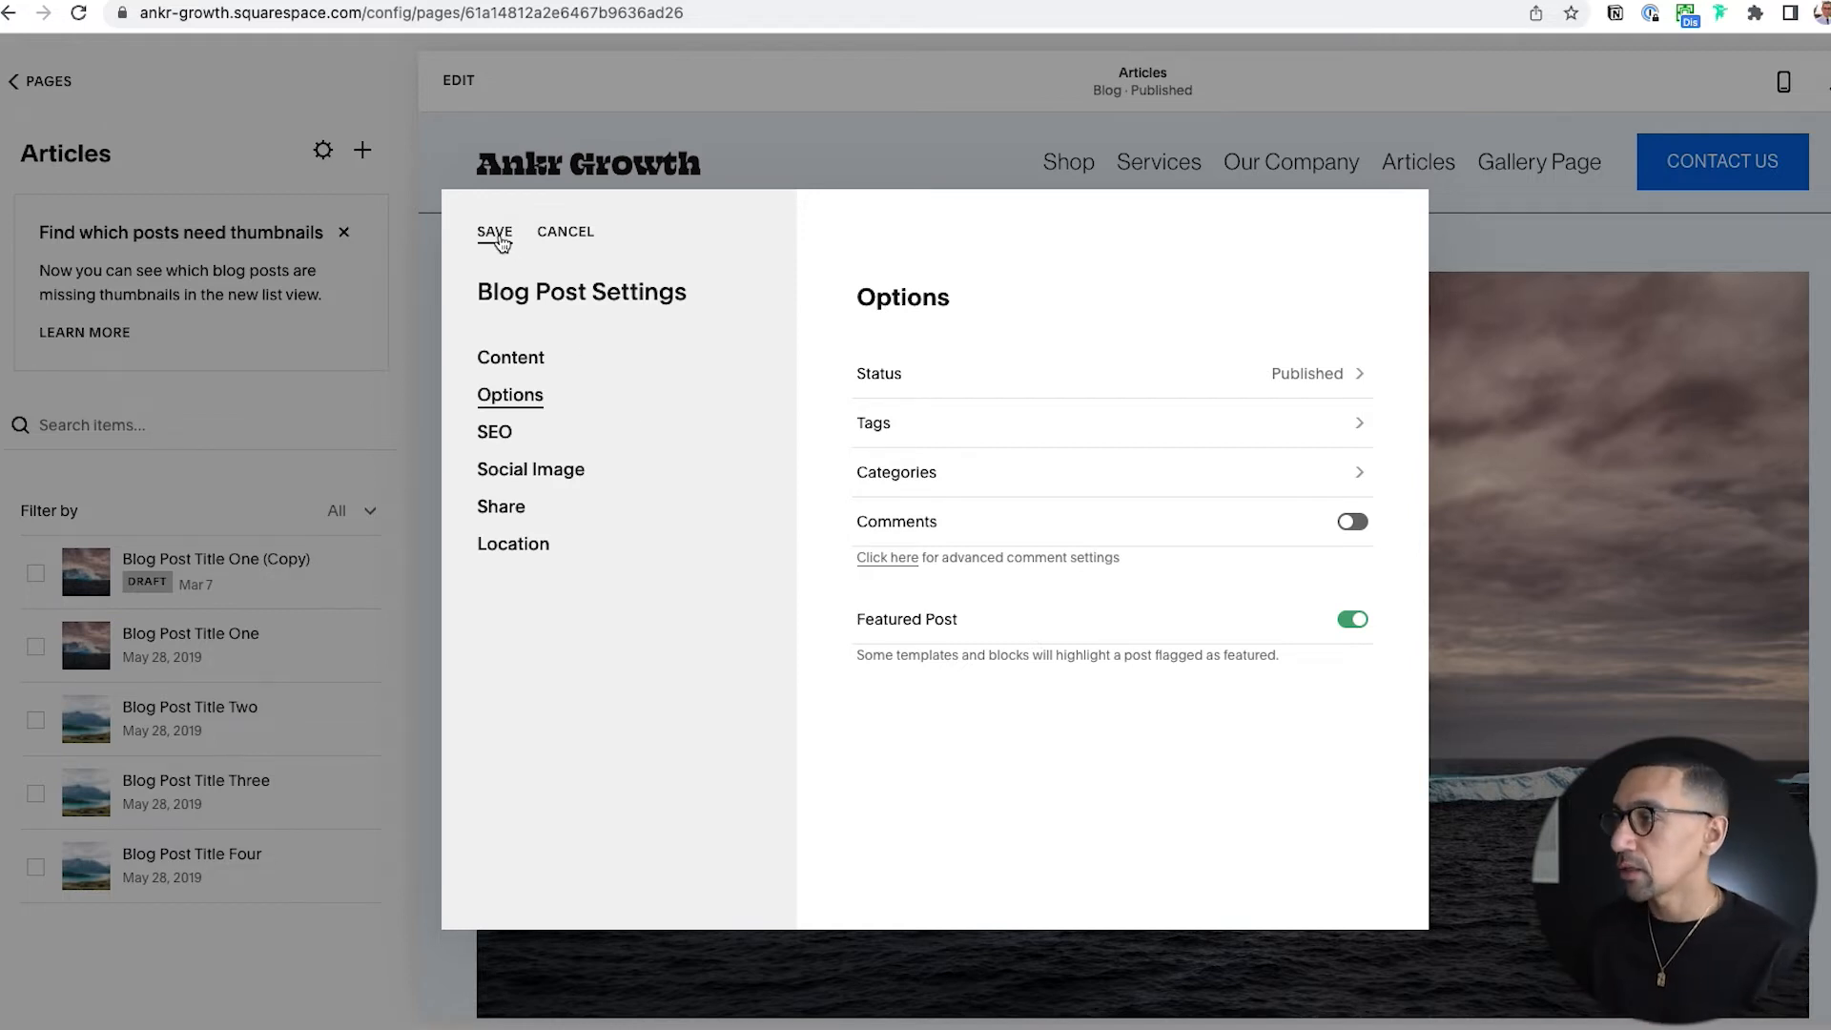
Try adding the tag Favorites to Blog Post Title Two and remove it again.
left_click(981, 426)
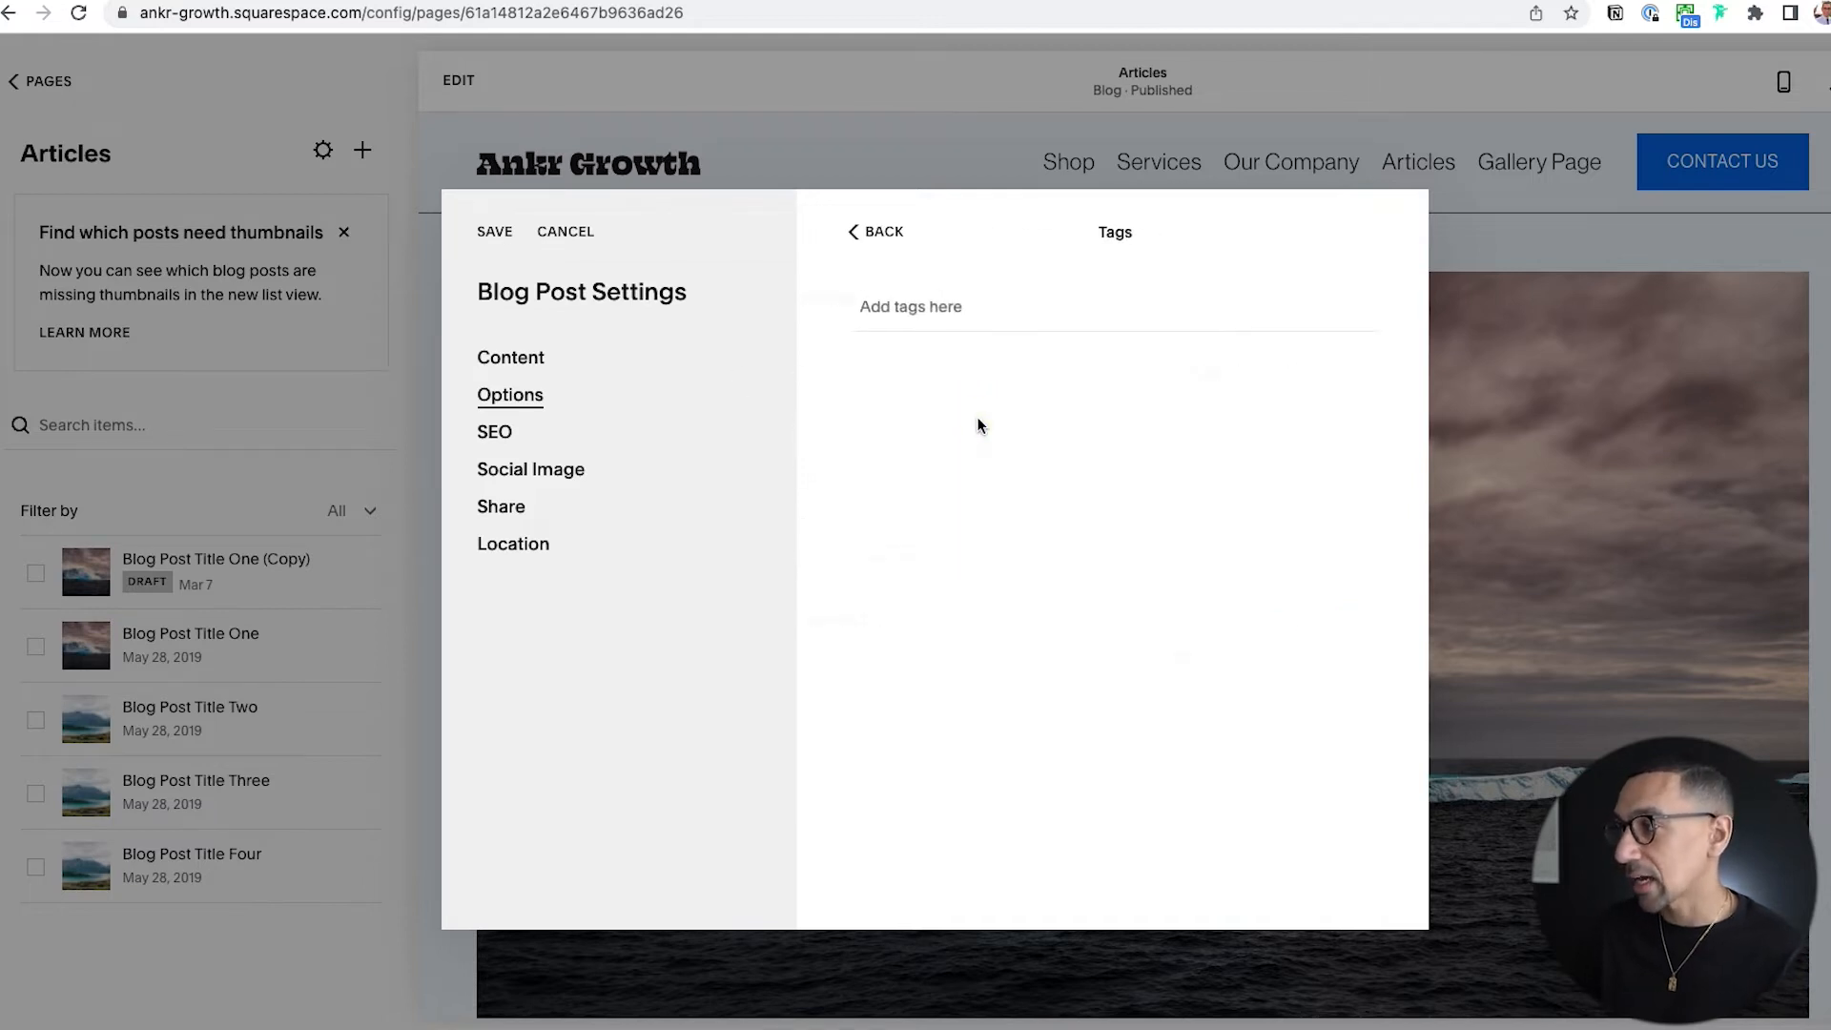
left_click(926, 308)
type("Favorites")
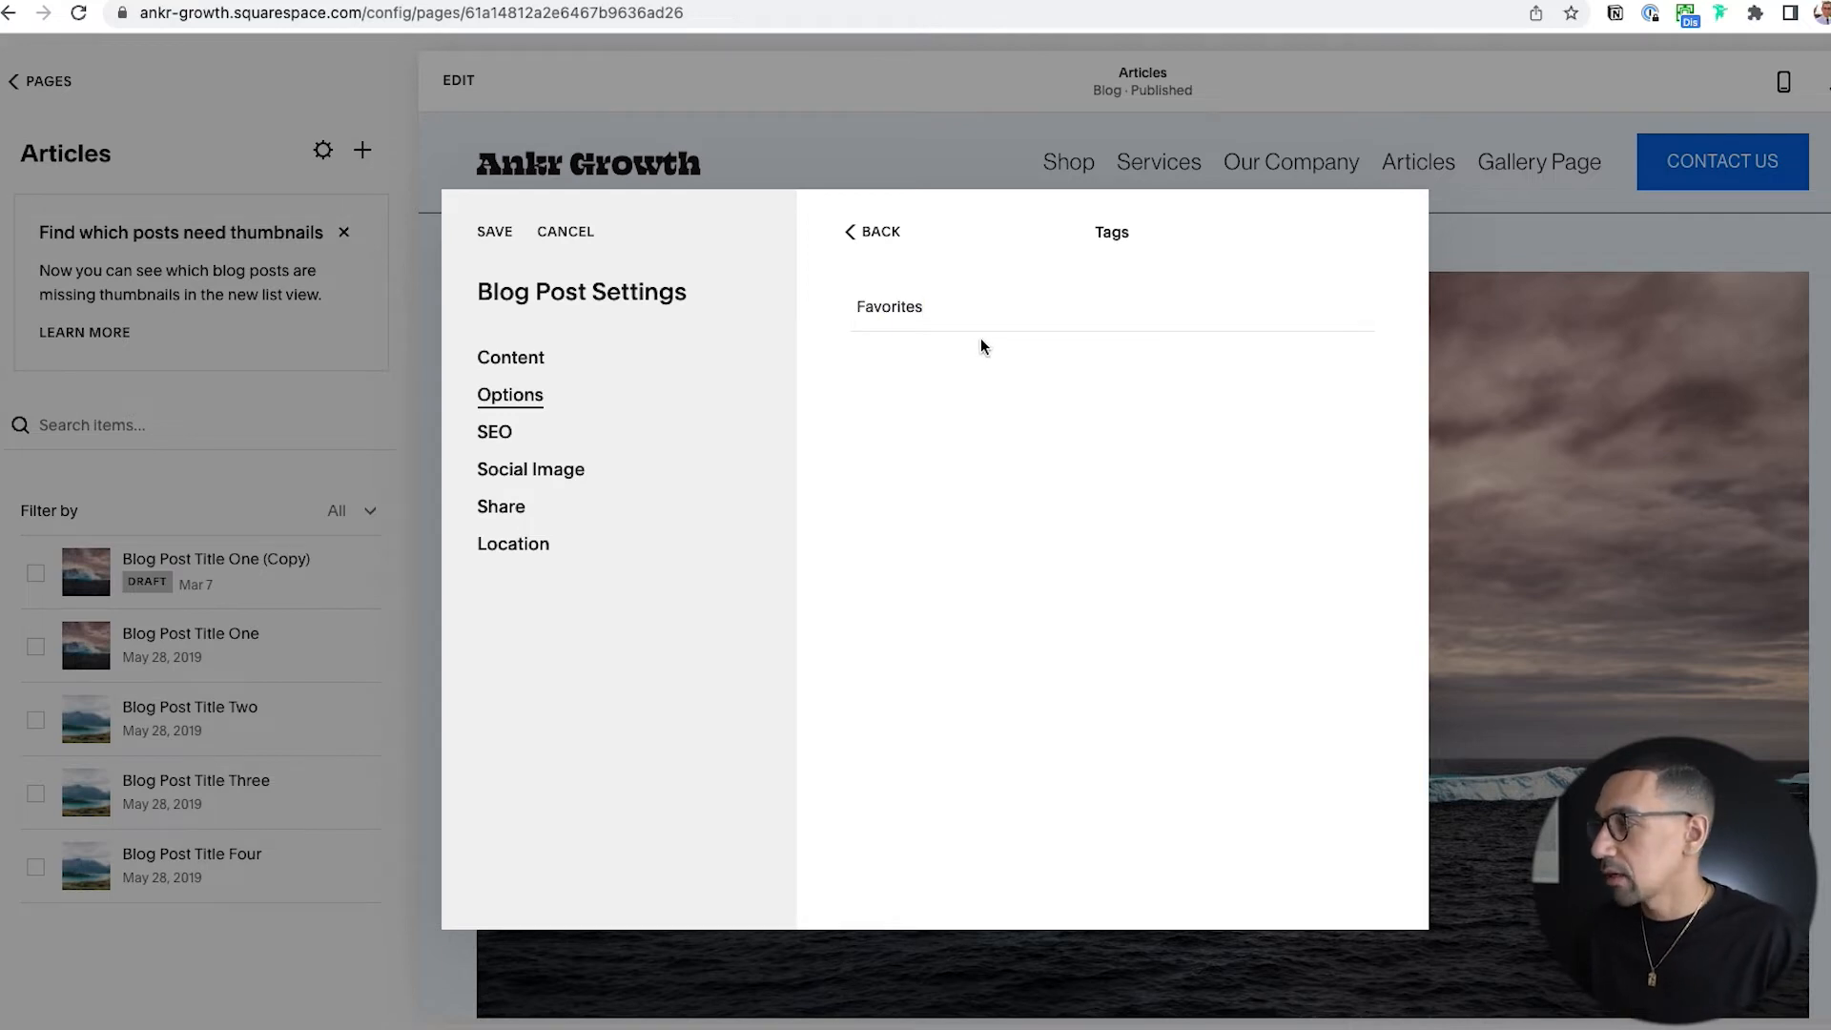
key("Return")
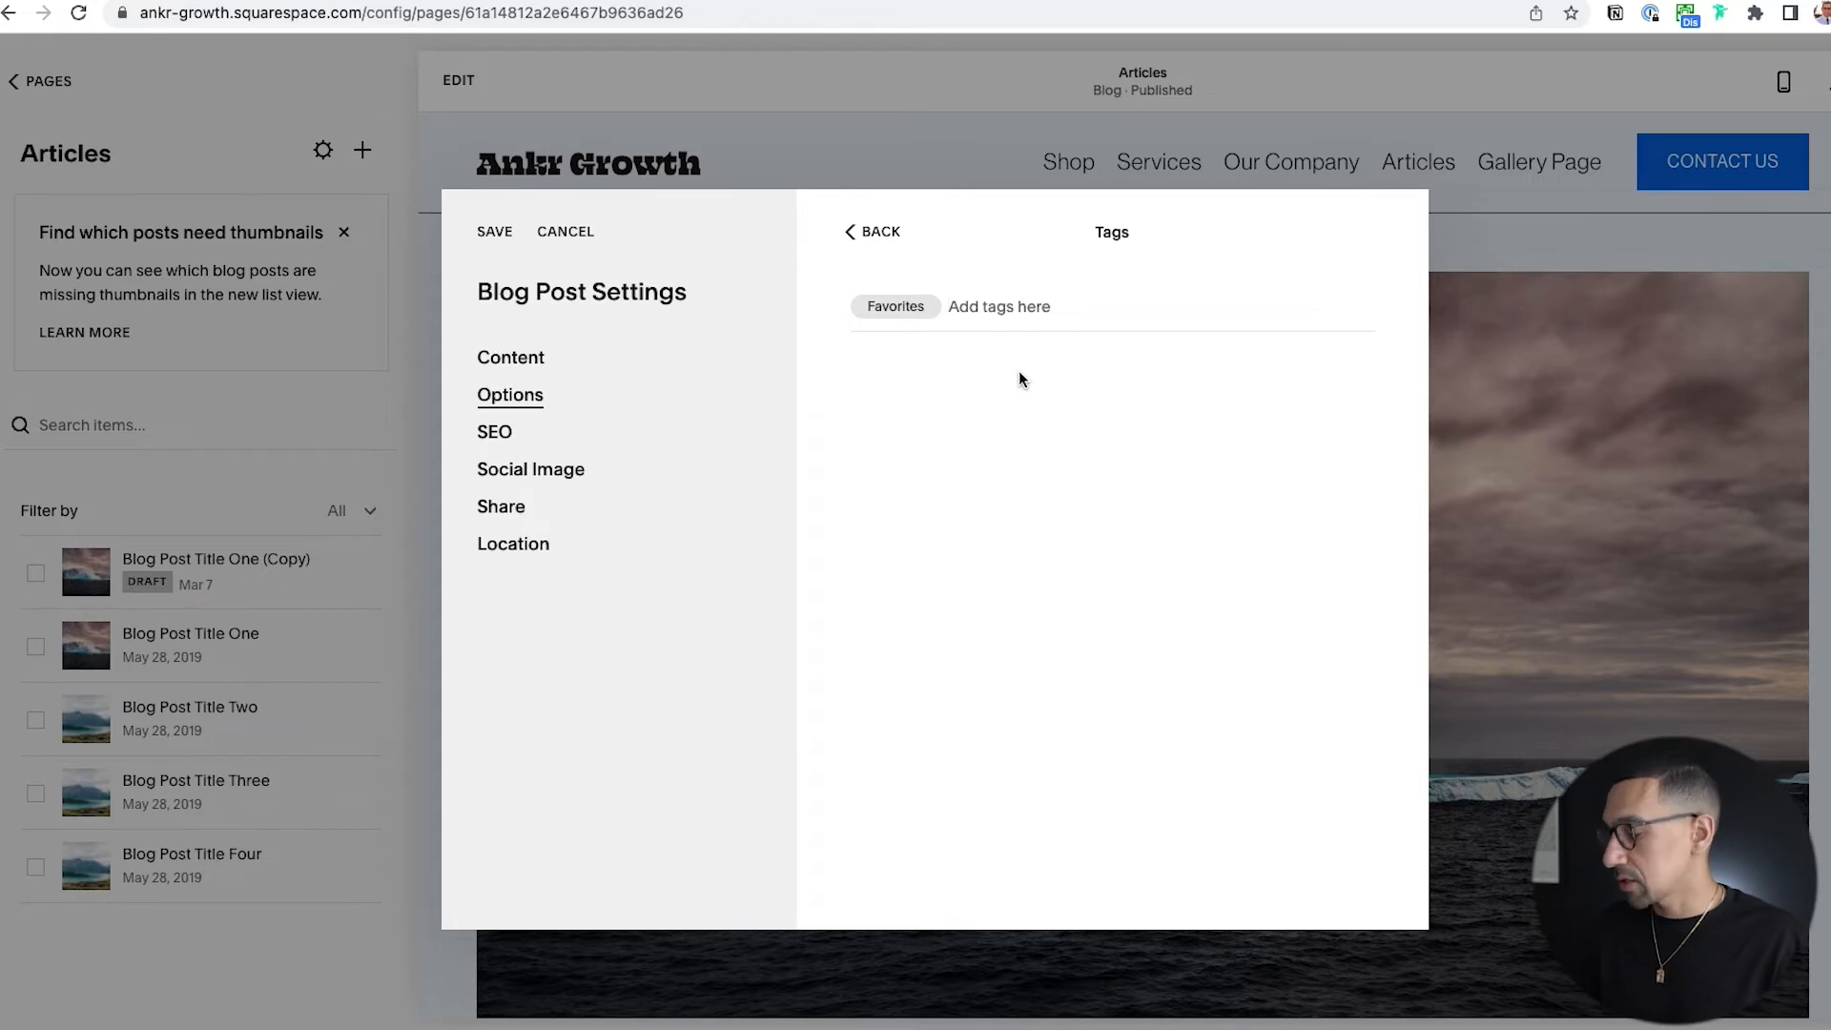
key("BackSpace")
left_click(896, 246)
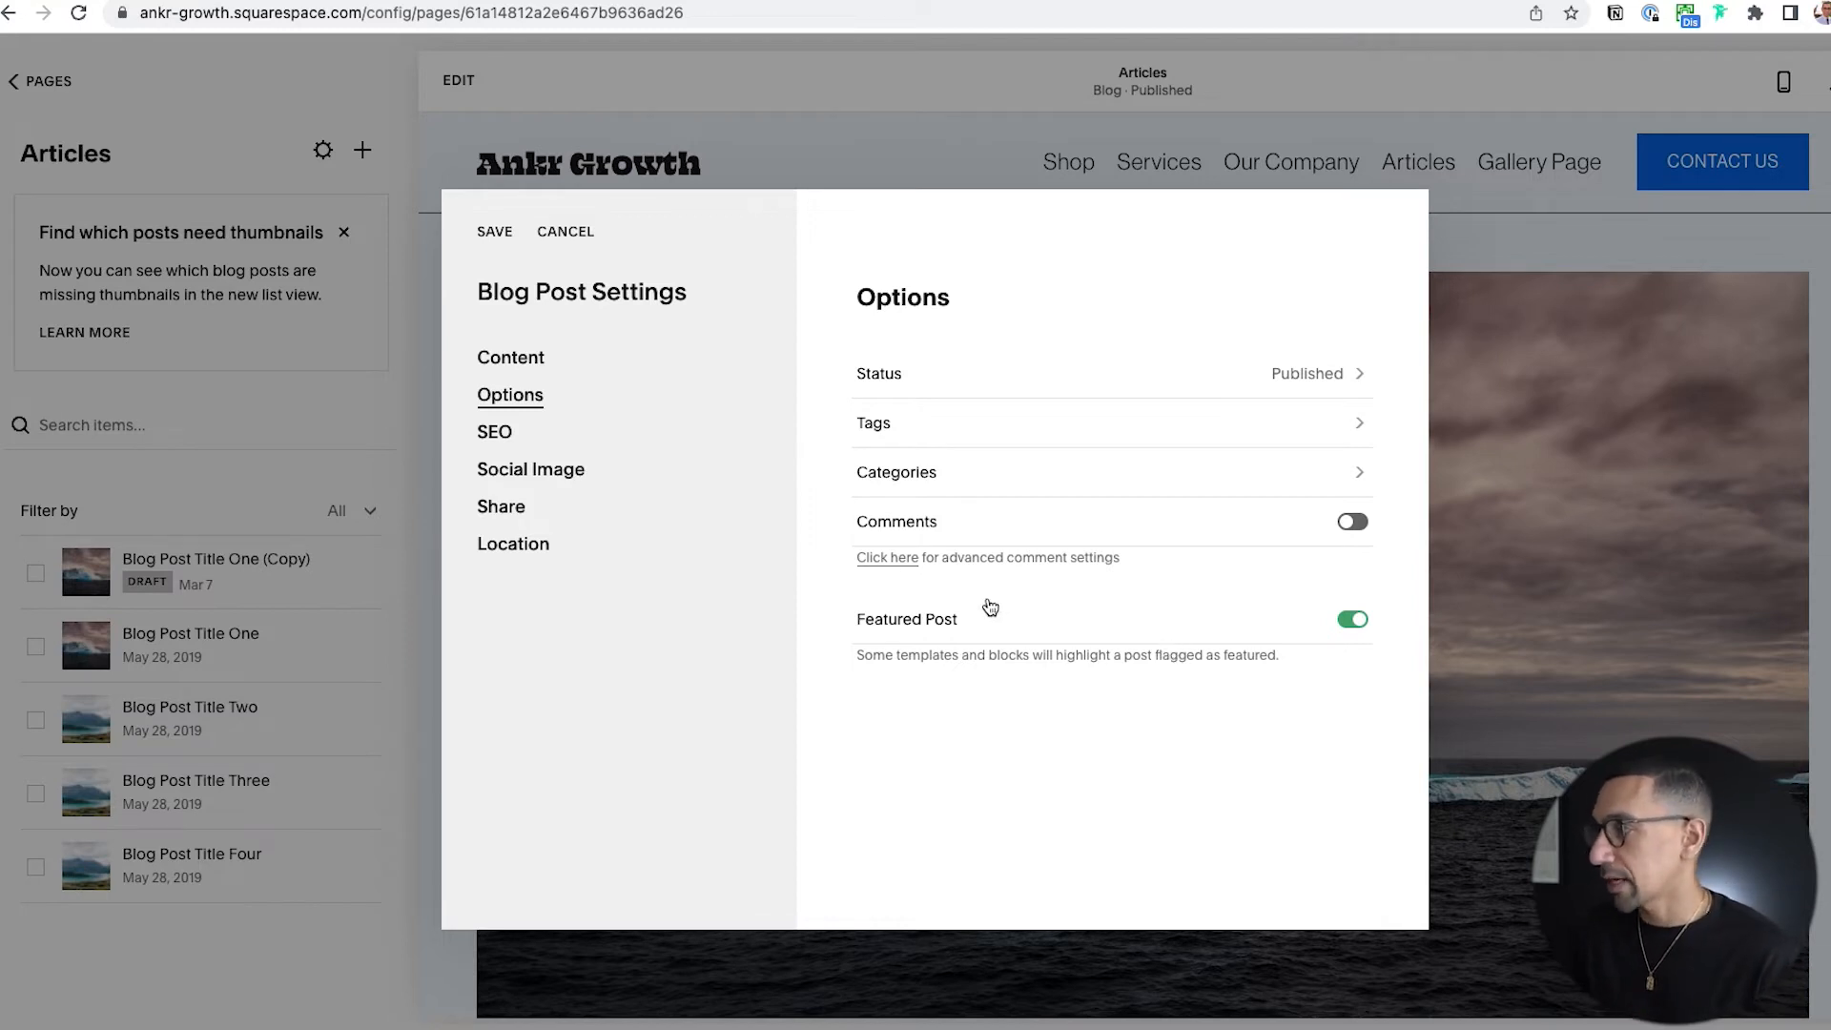
Save the settings of Blog Post Title Two, and mark Blog Post Title One as a featured post and save it.
left_click(496, 233)
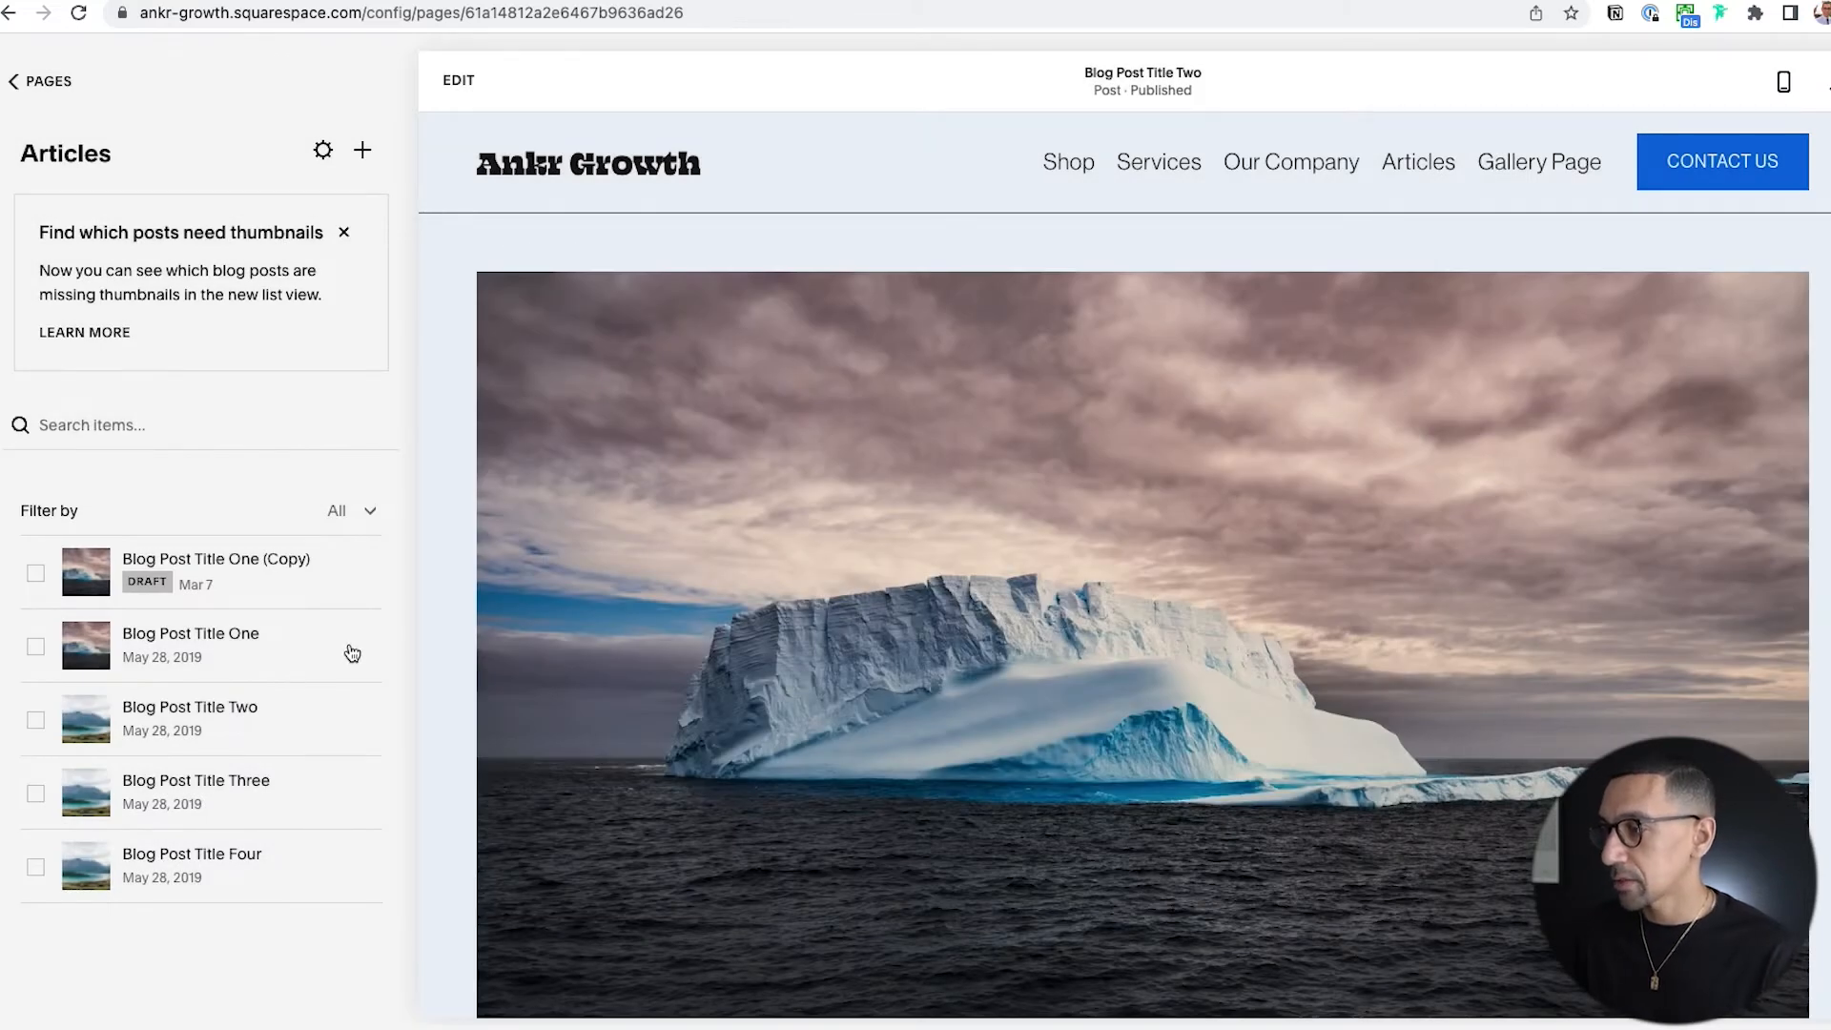
left_click(363, 647)
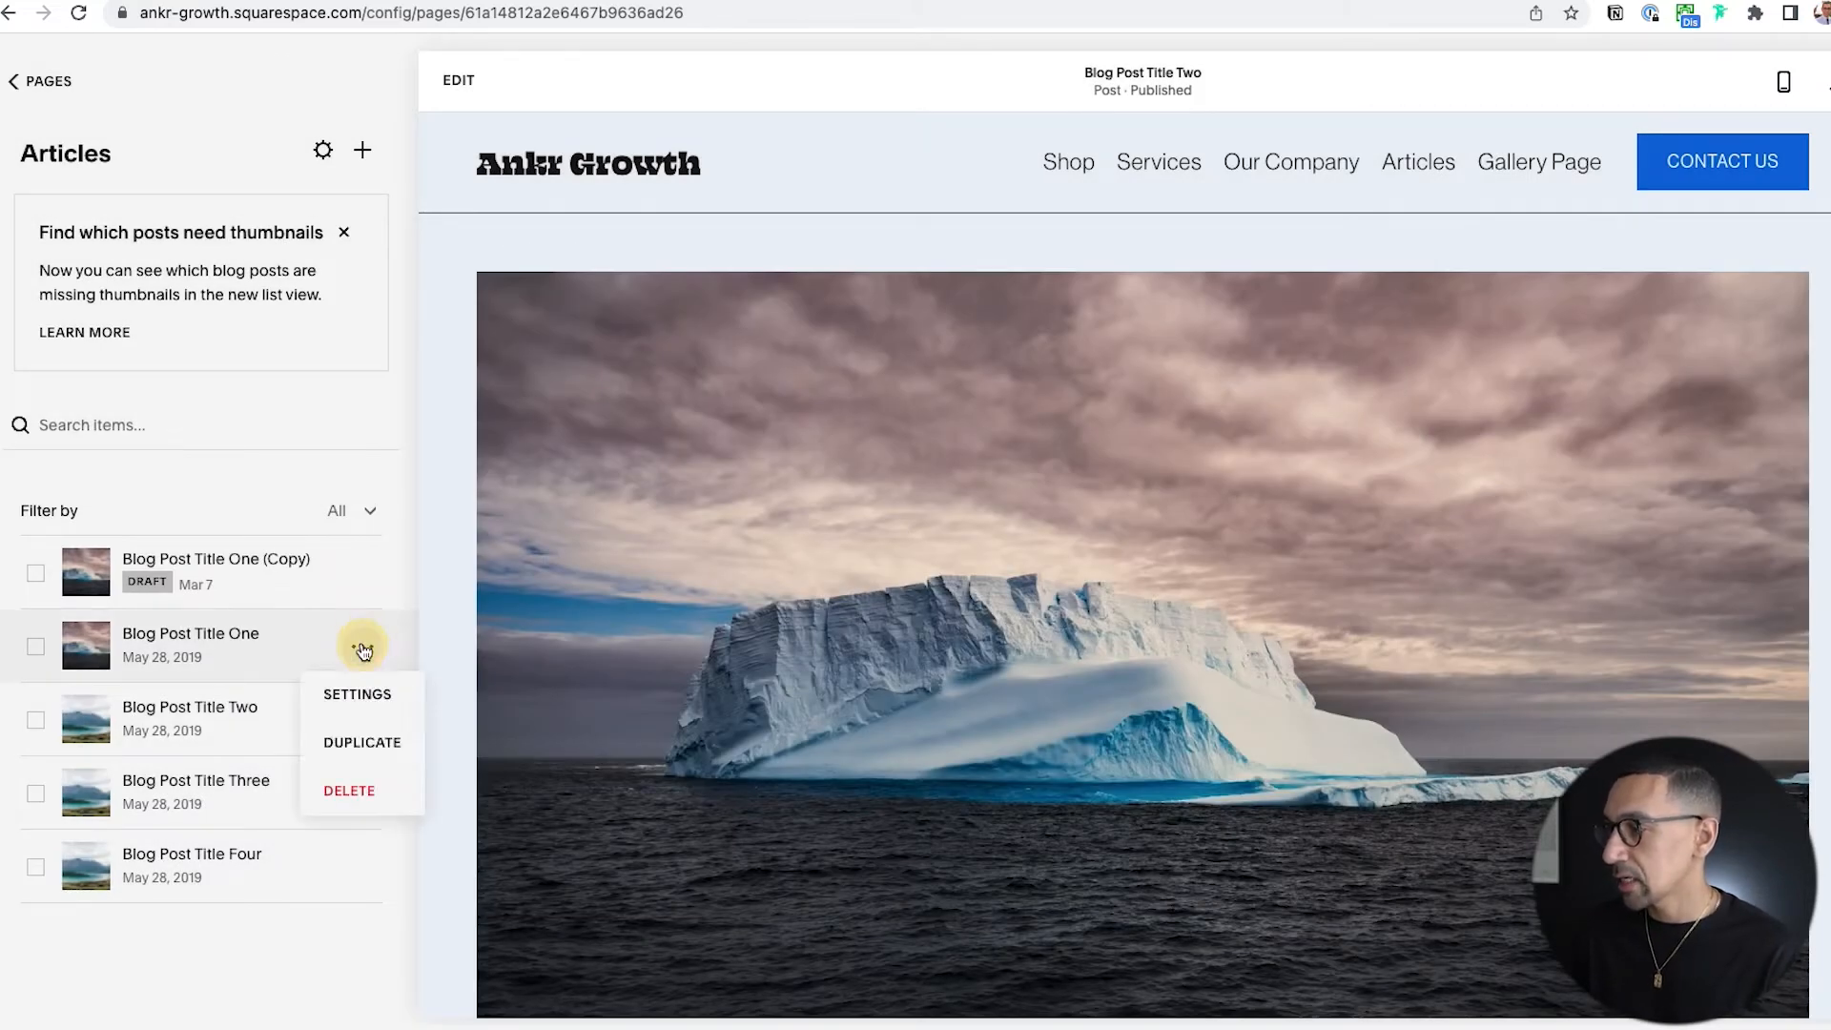
left_click(358, 687)
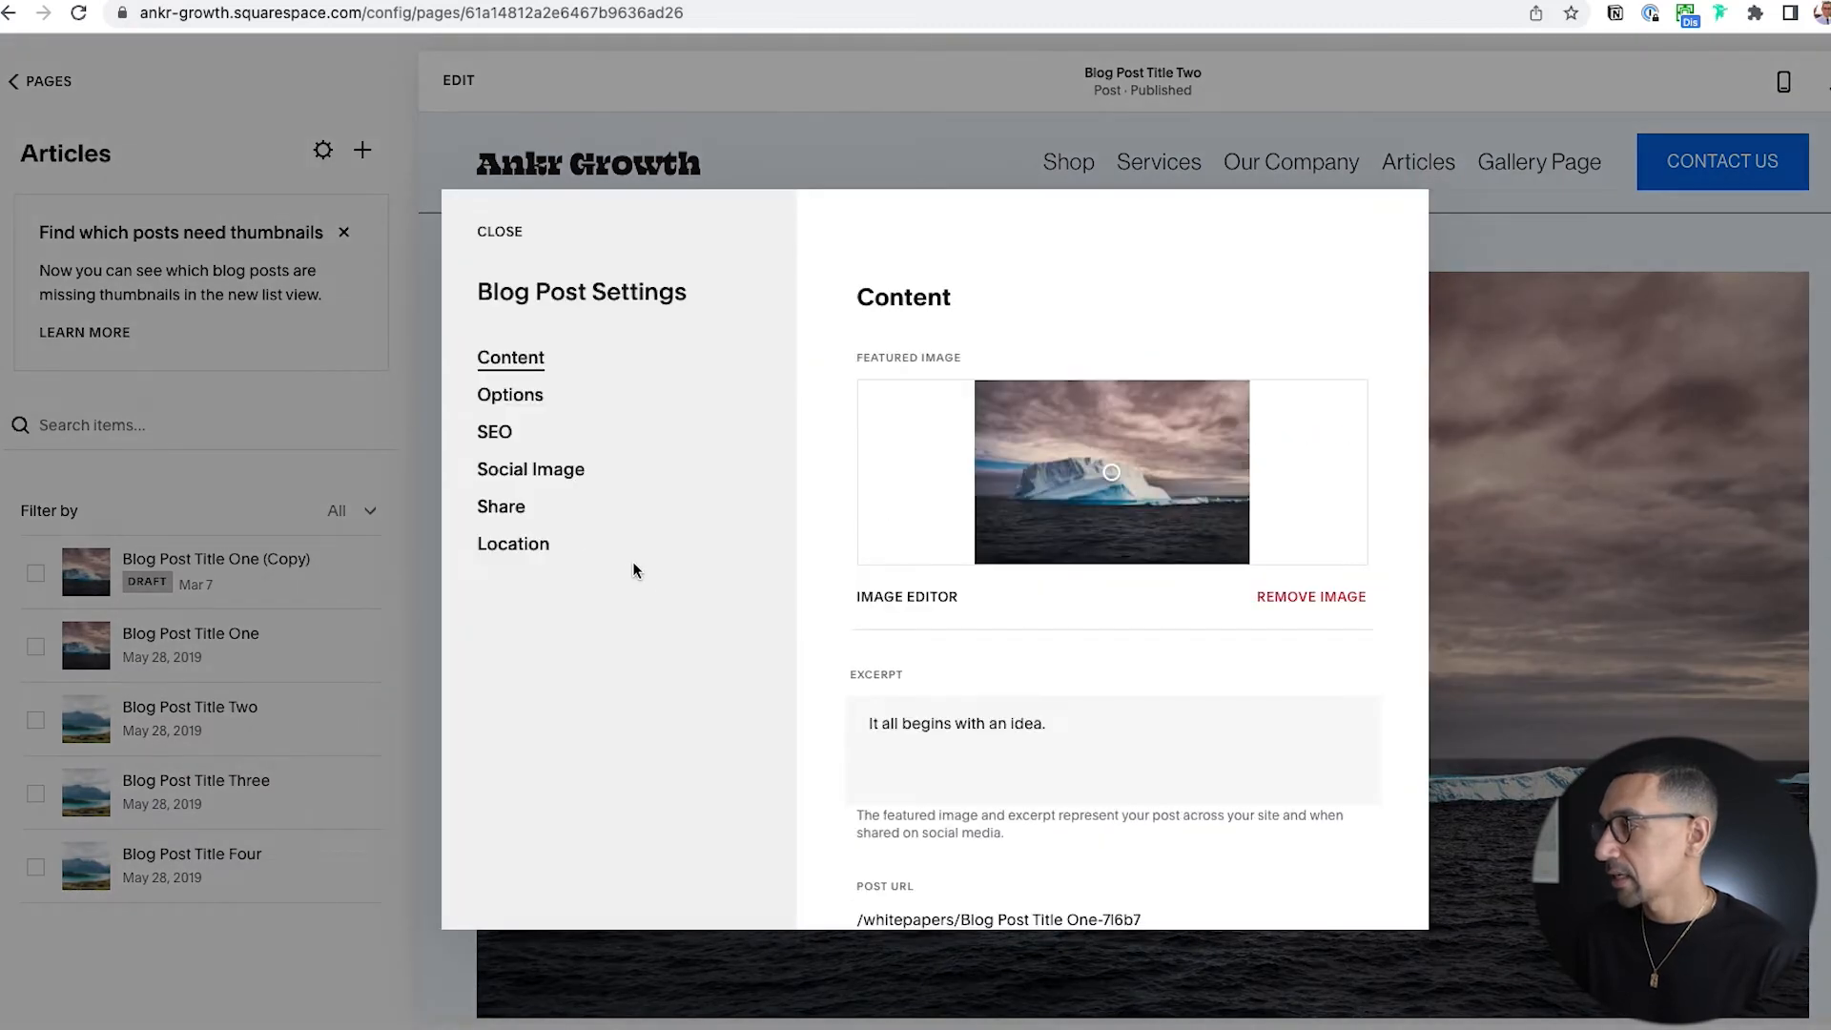
left_click(510, 395)
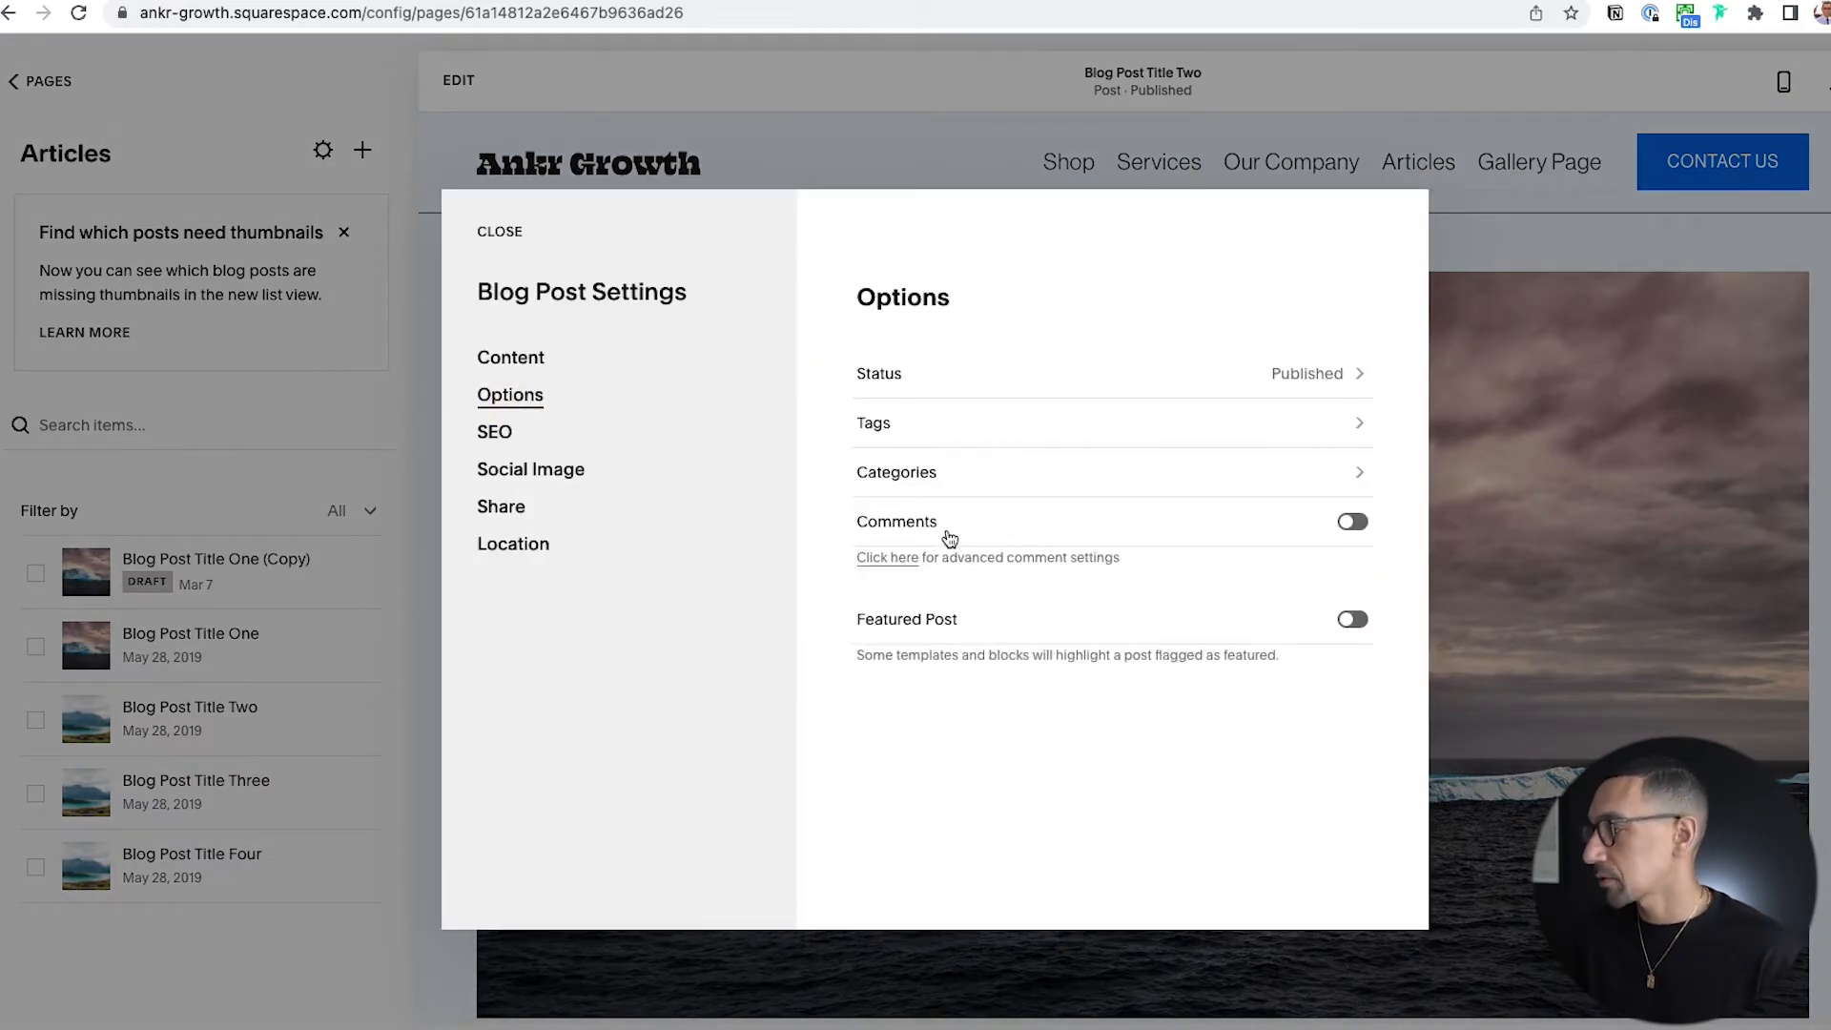
left_click(1351, 620)
left_click(494, 233)
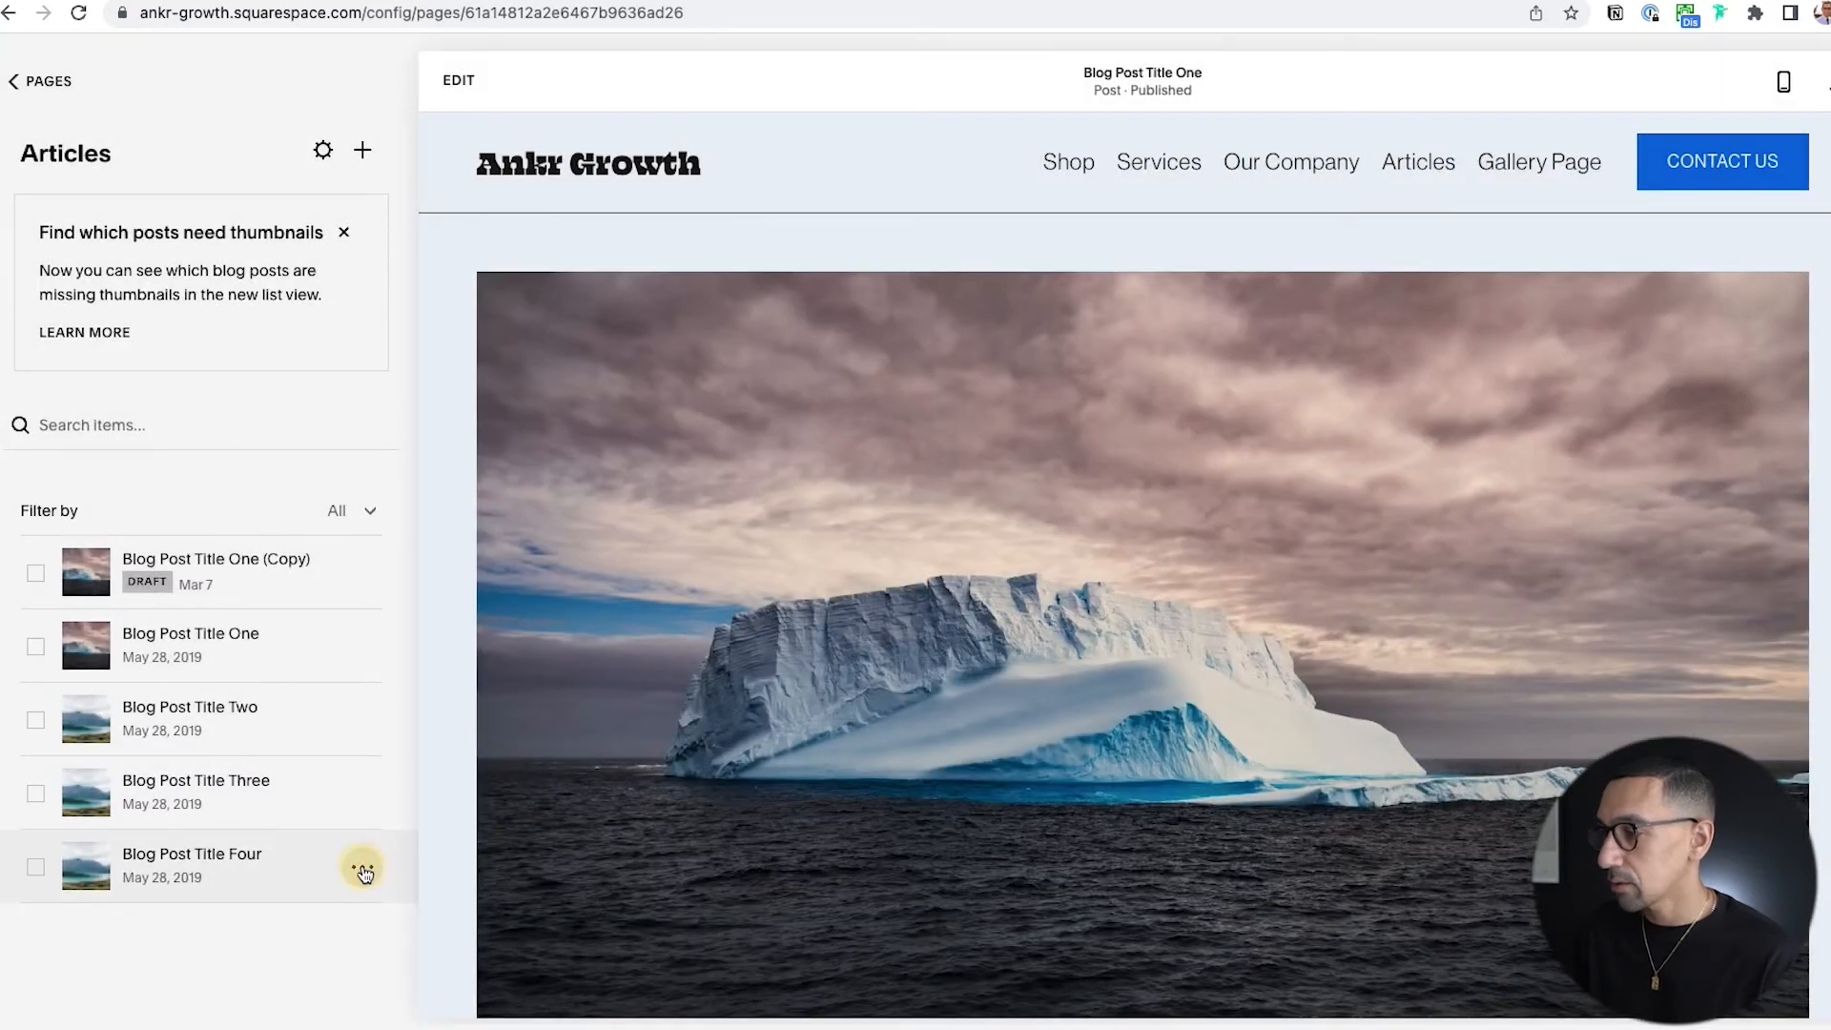
Mark Blog Post Title Four as a featured post and save its settings.
left_click(363, 869)
left_click(361, 914)
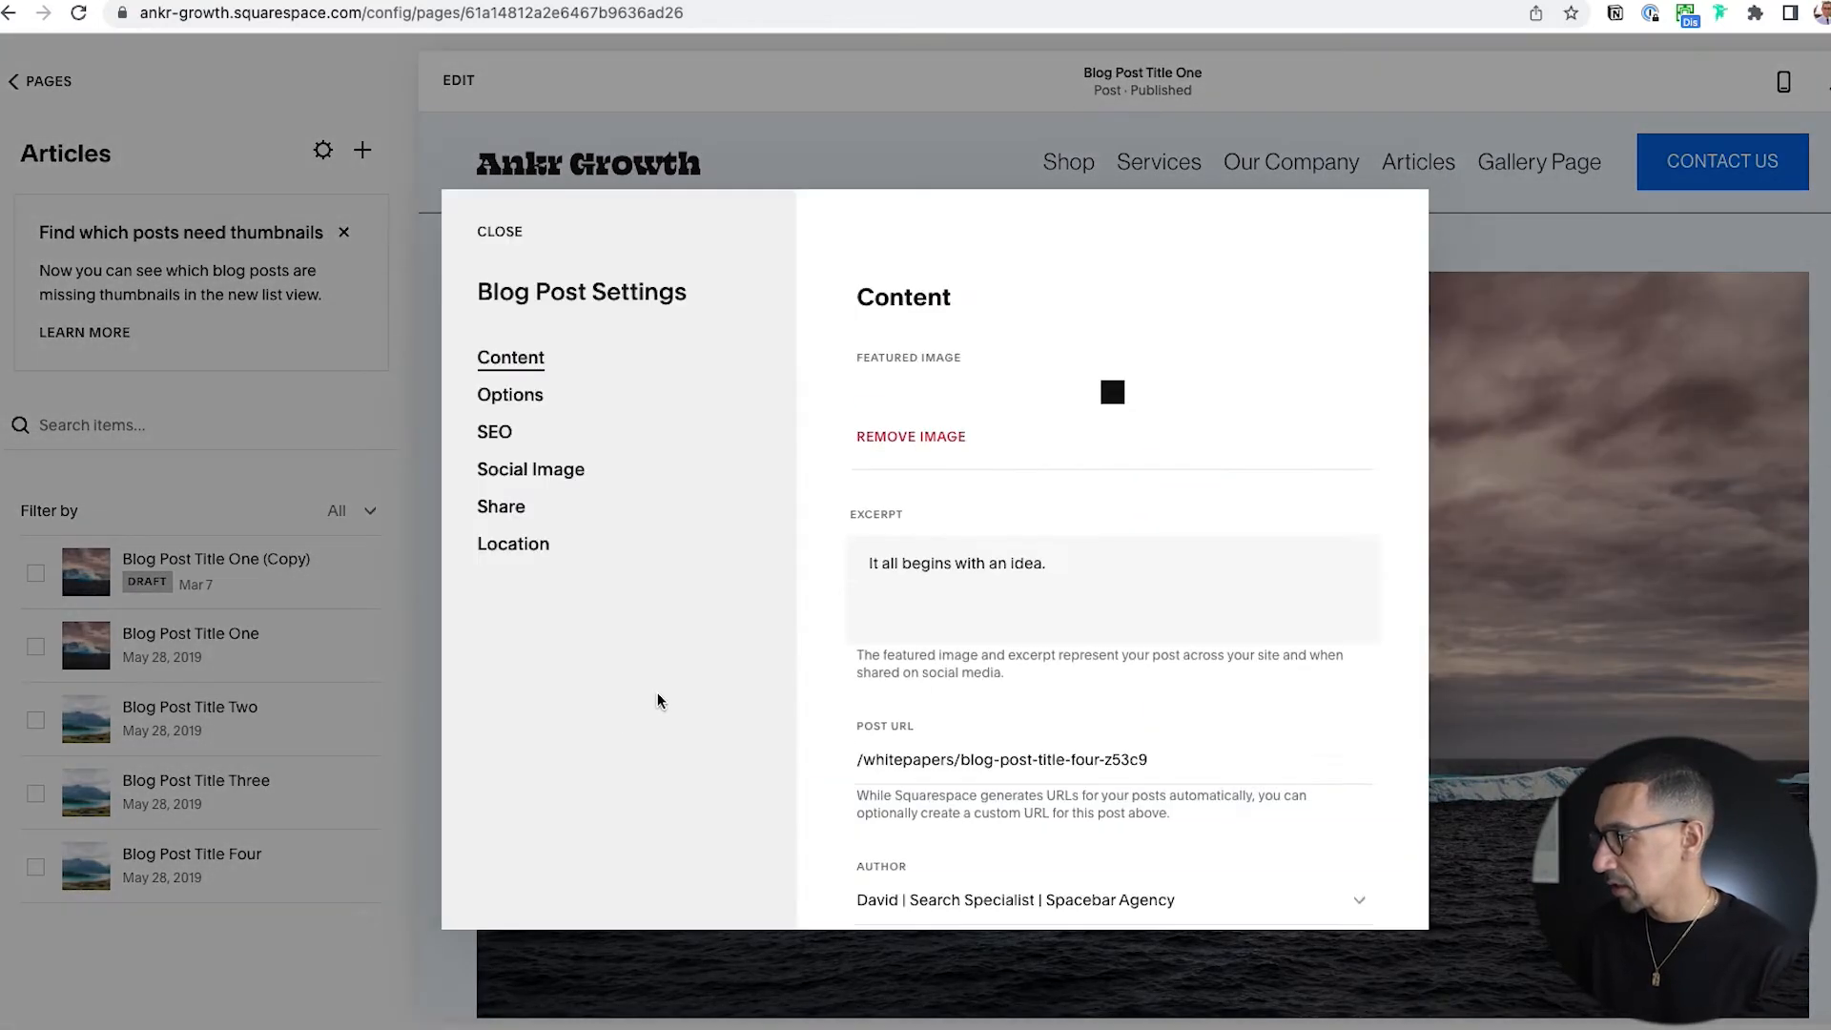
left_click(512, 395)
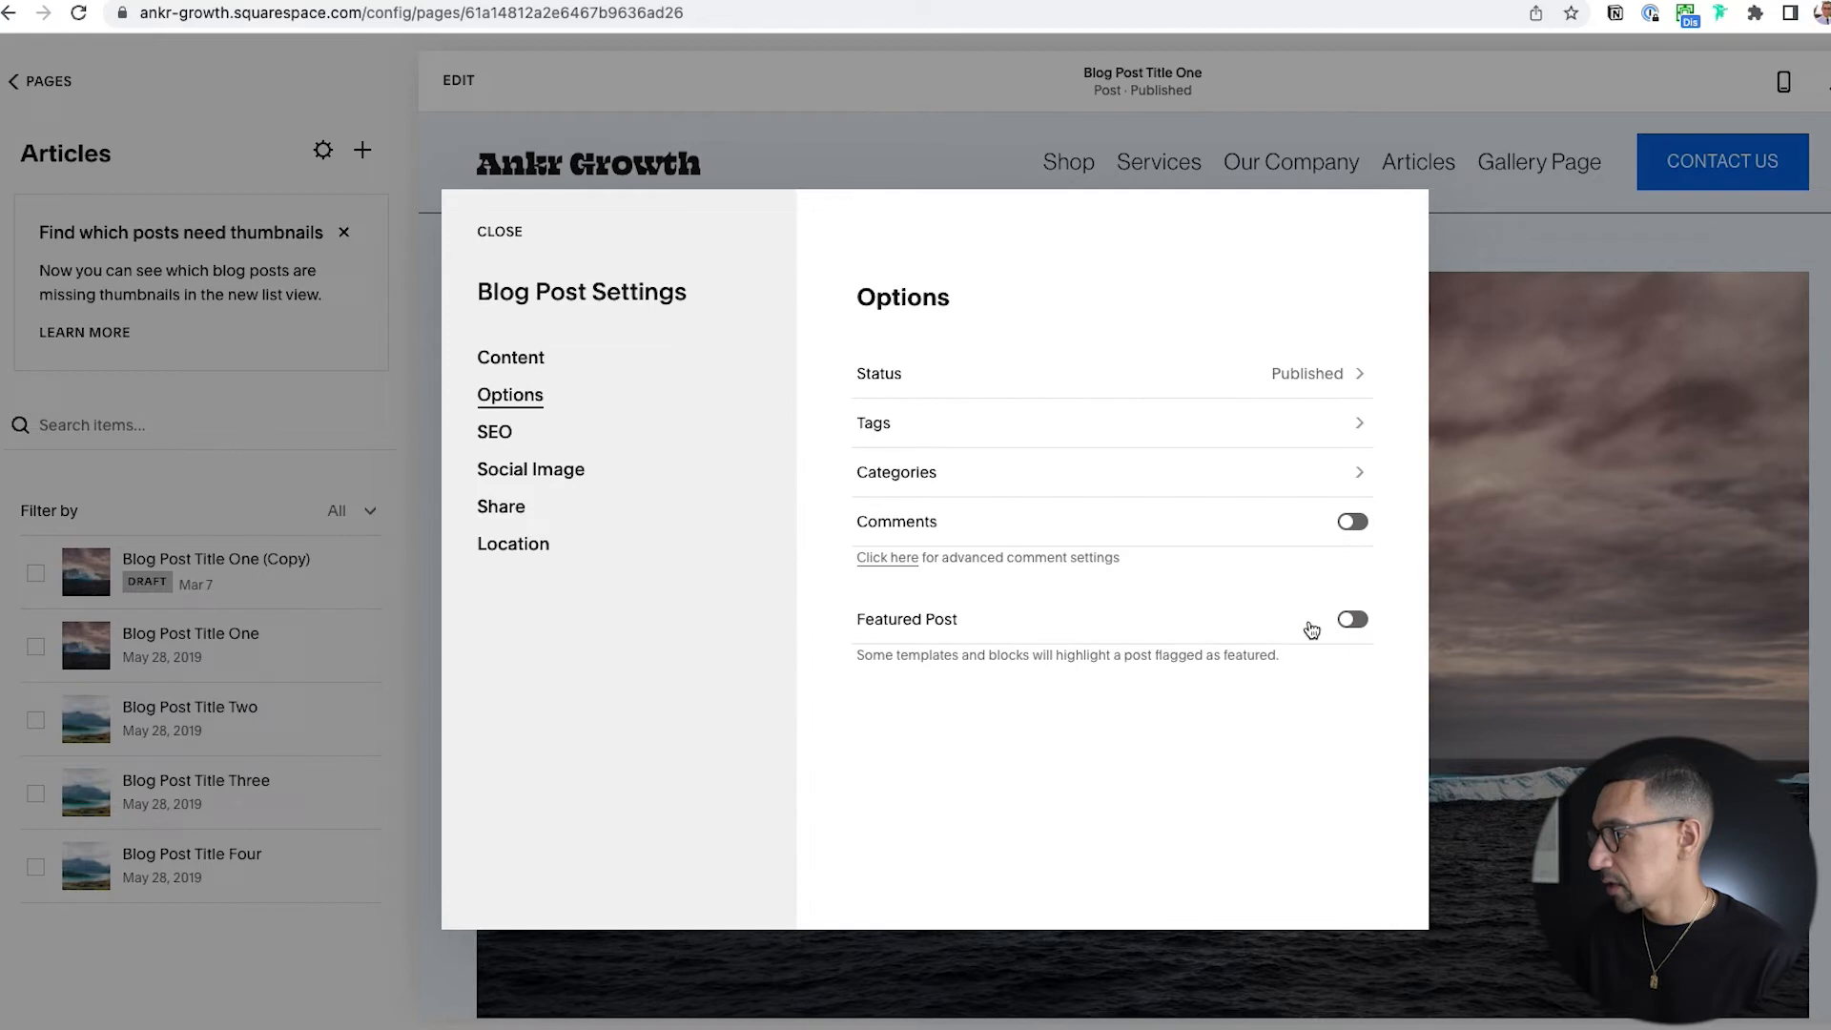
left_click(1346, 619)
left_click(494, 233)
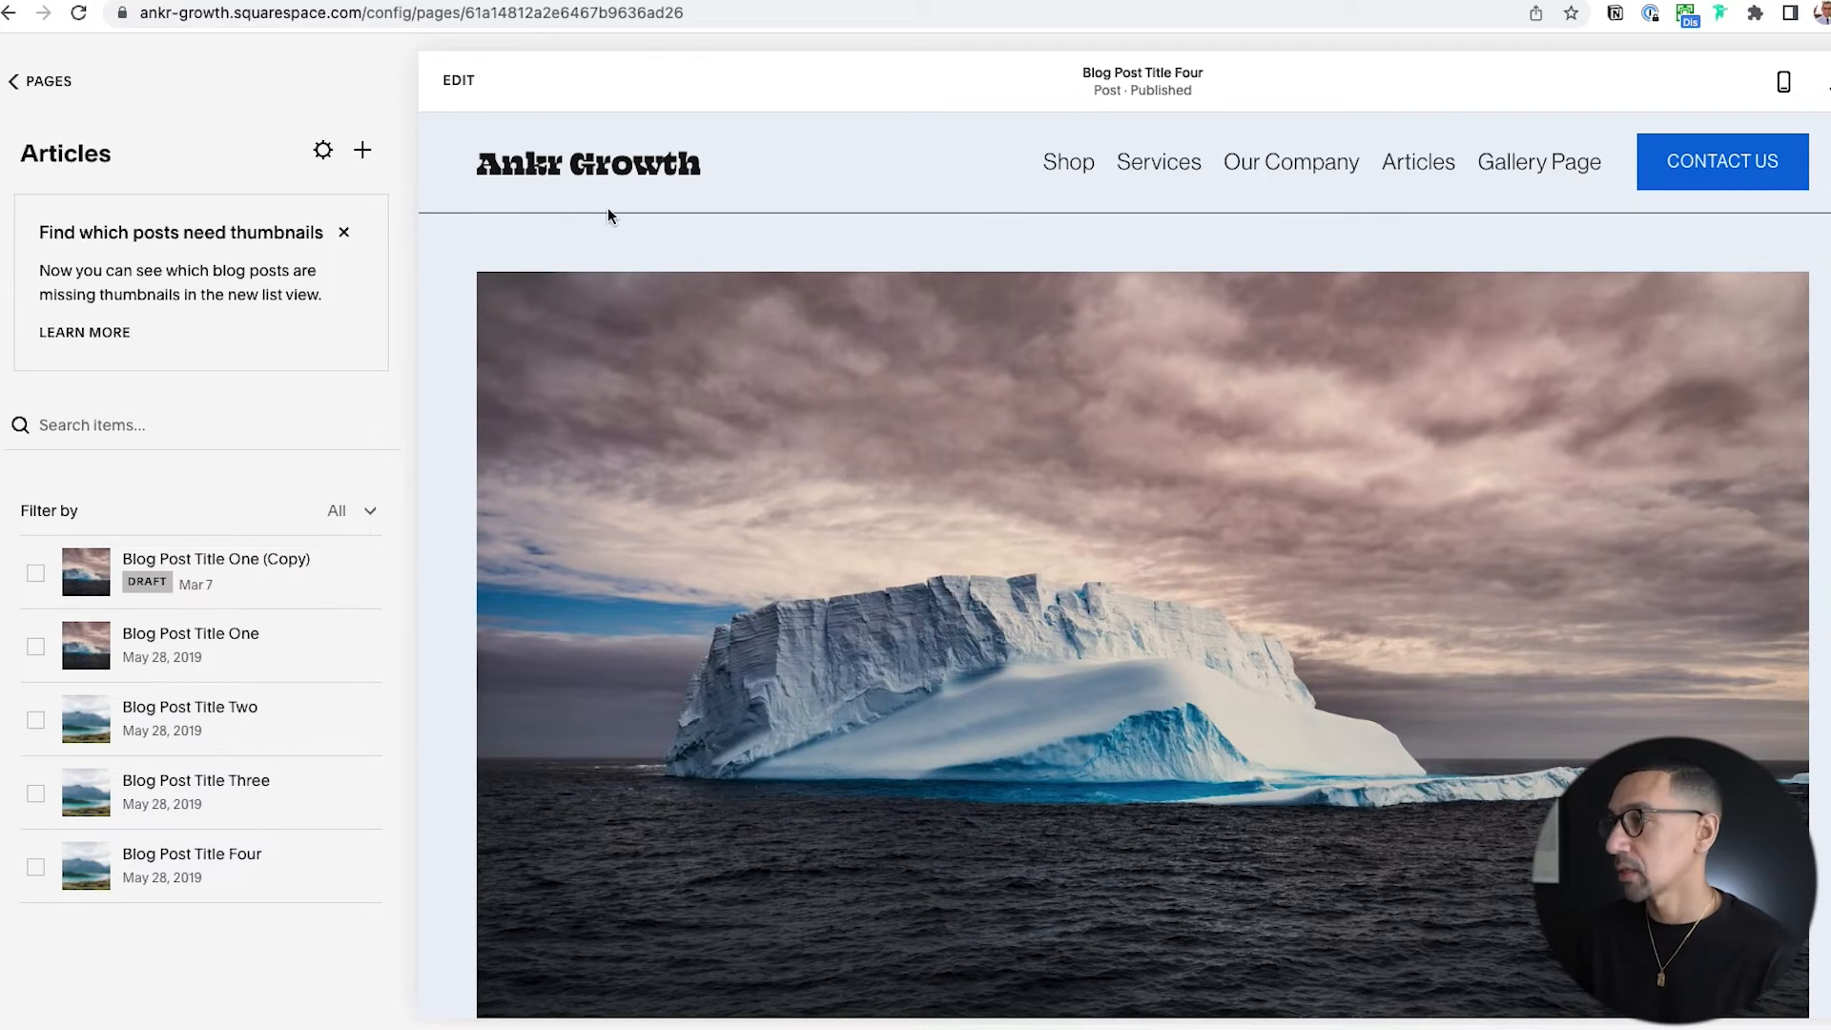
Start editing the Home Page and add a blank section directly above the "Make It Shine!" section.
left_click(613, 169)
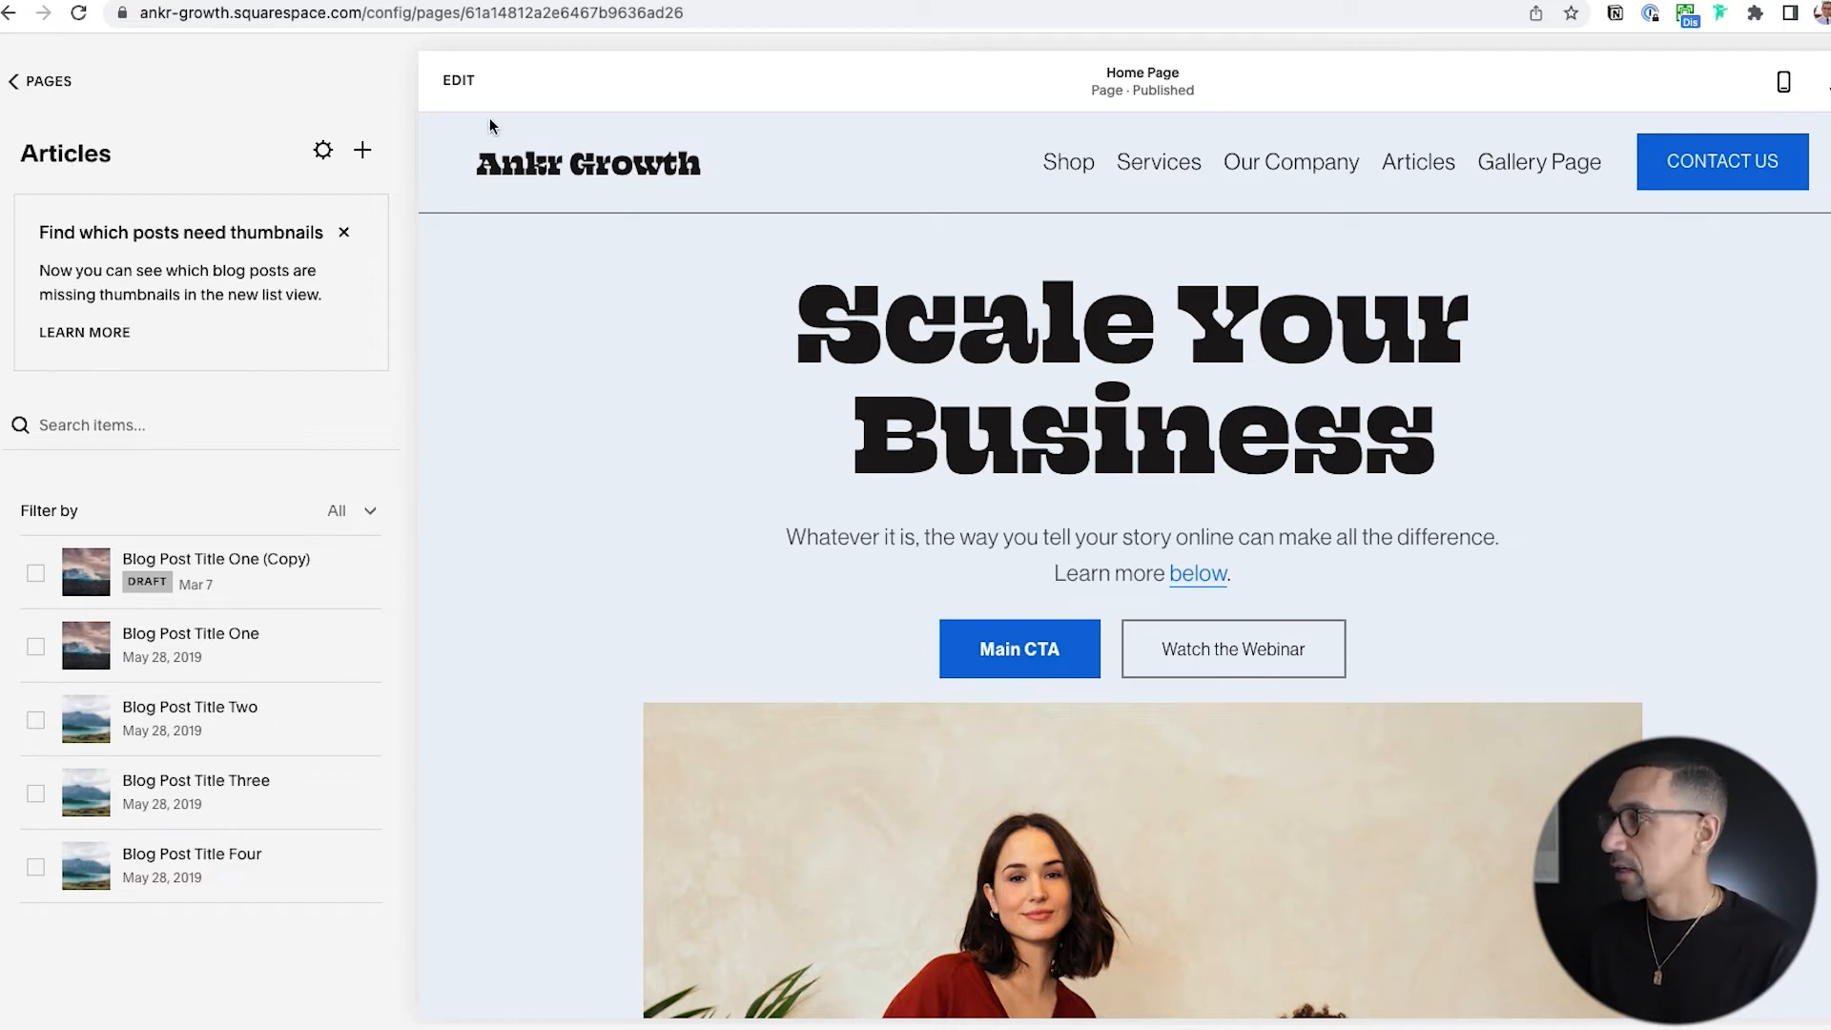
left_click(458, 80)
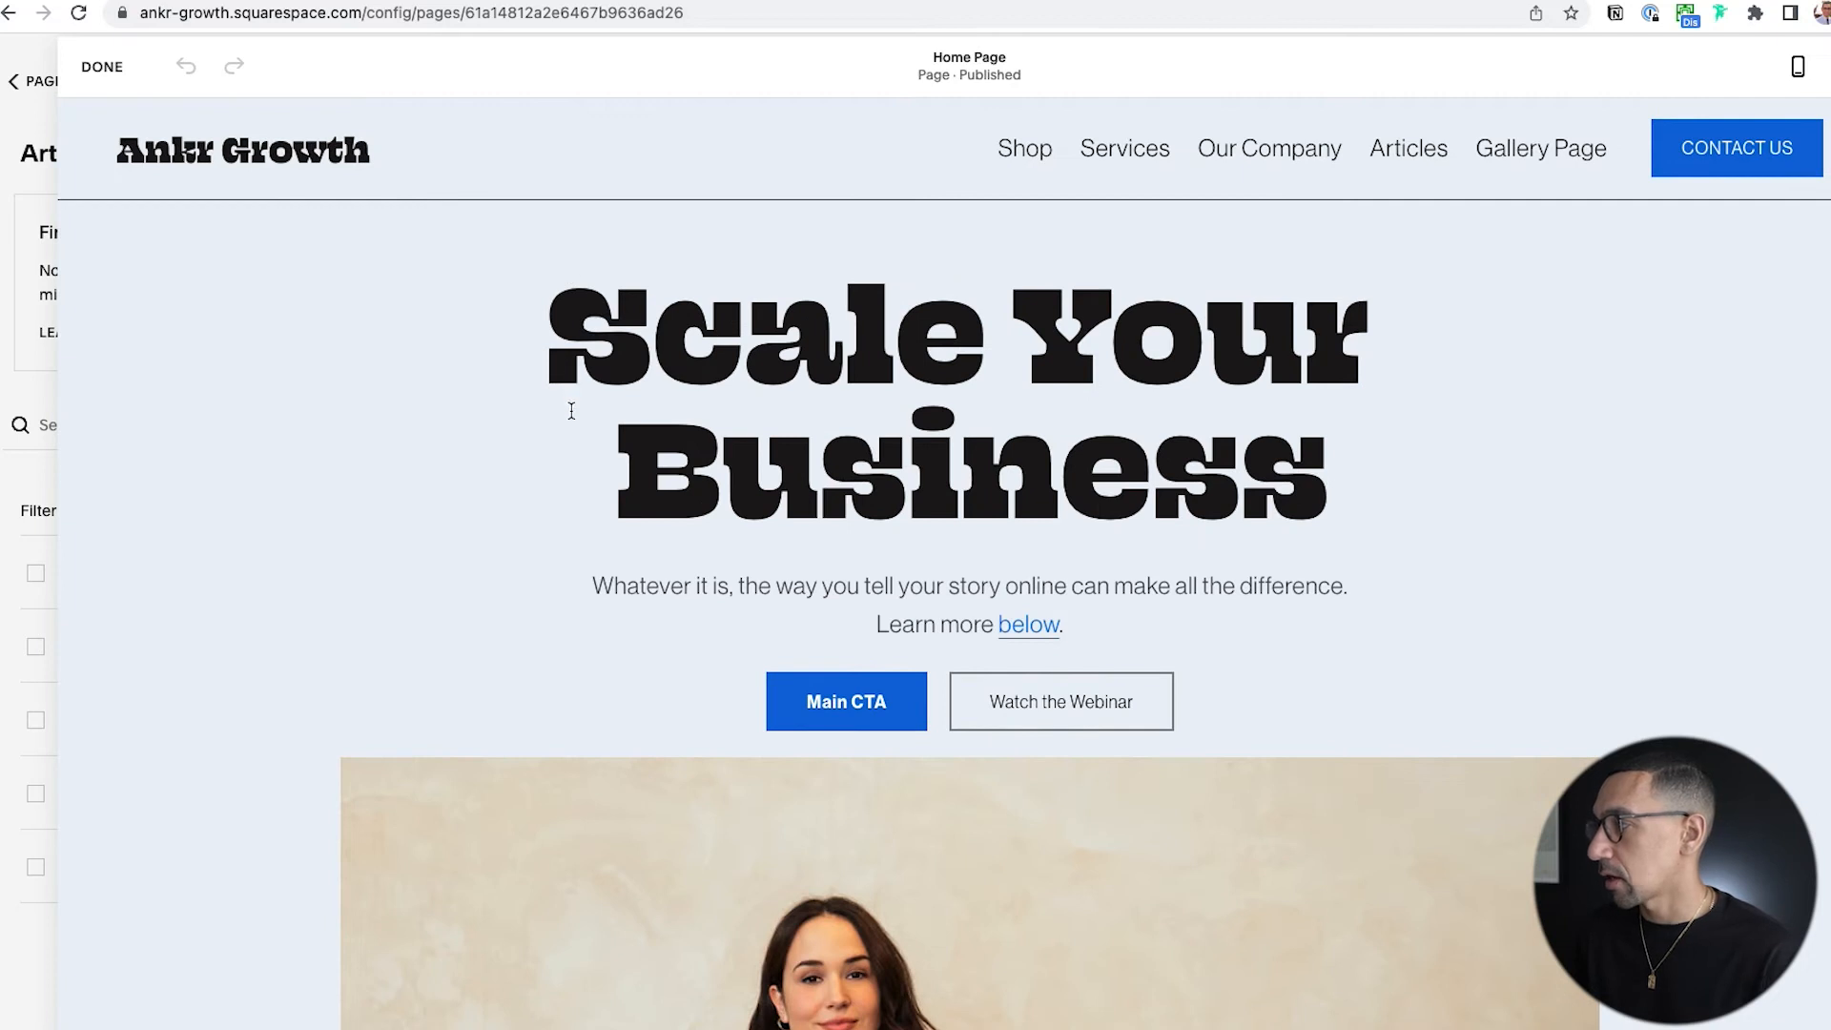
scroll(572, 400, "down", 10)
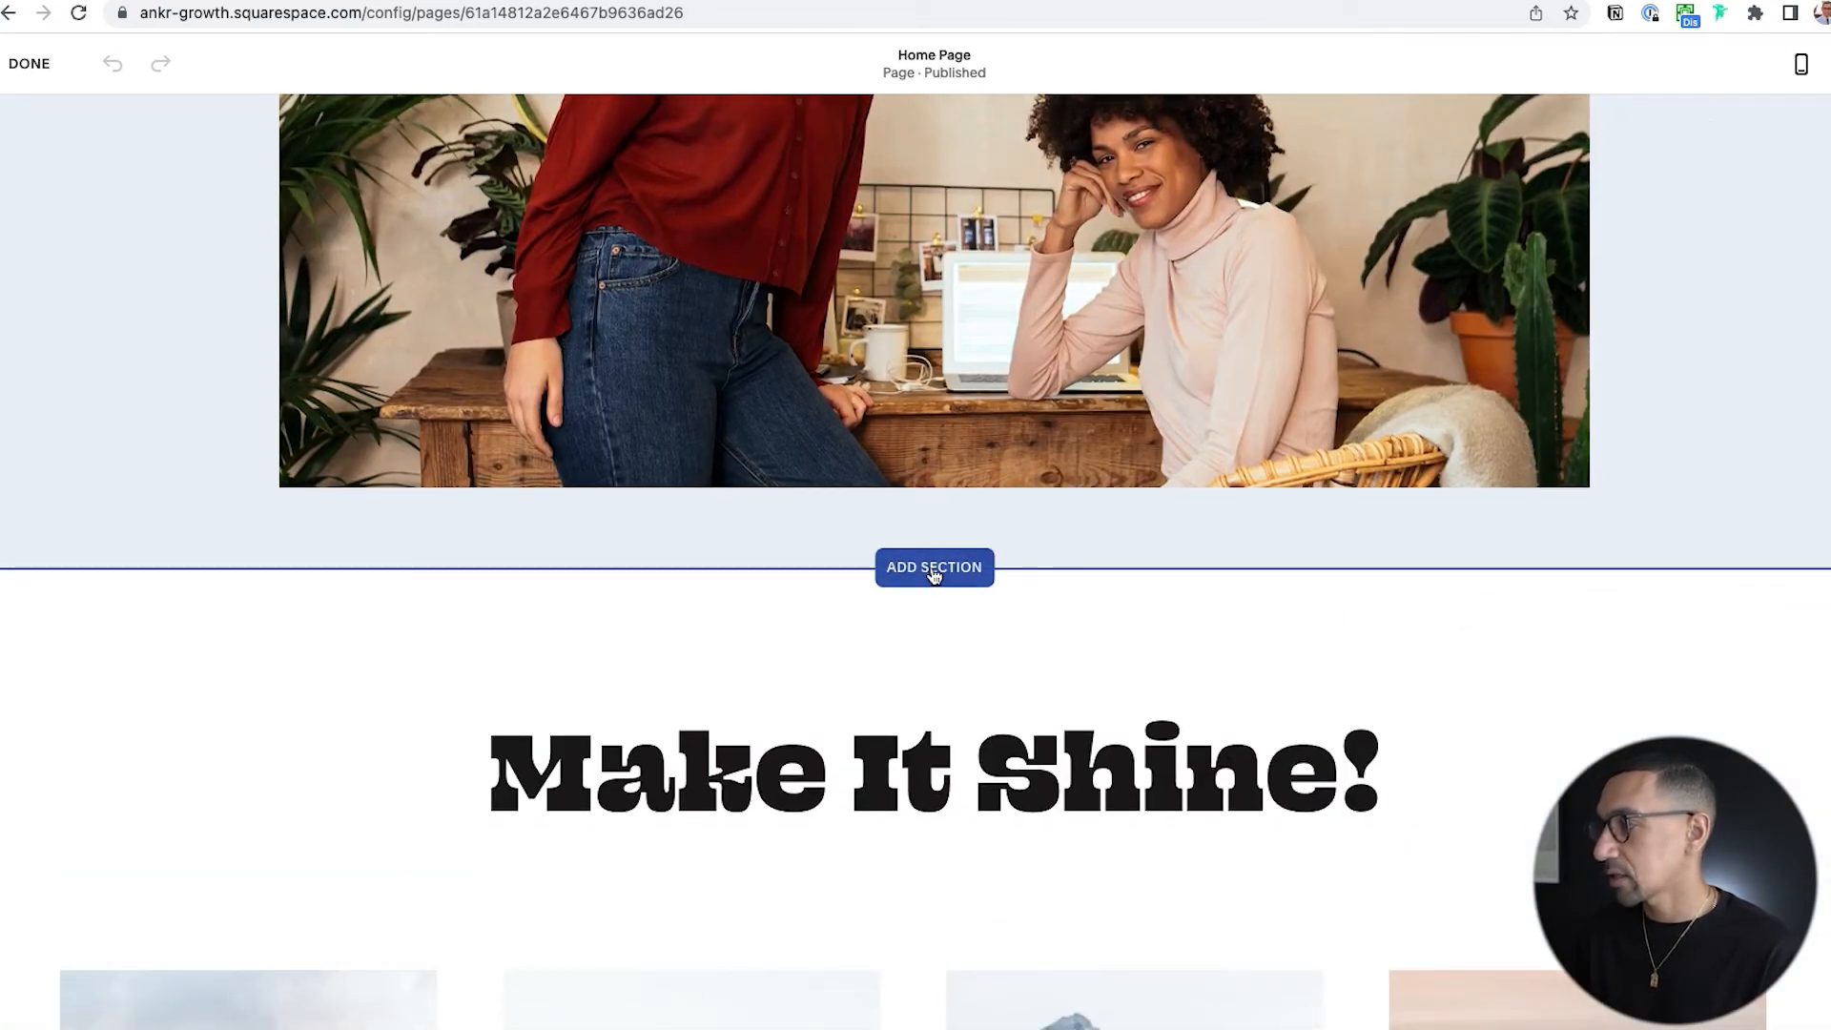
left_click(935, 569)
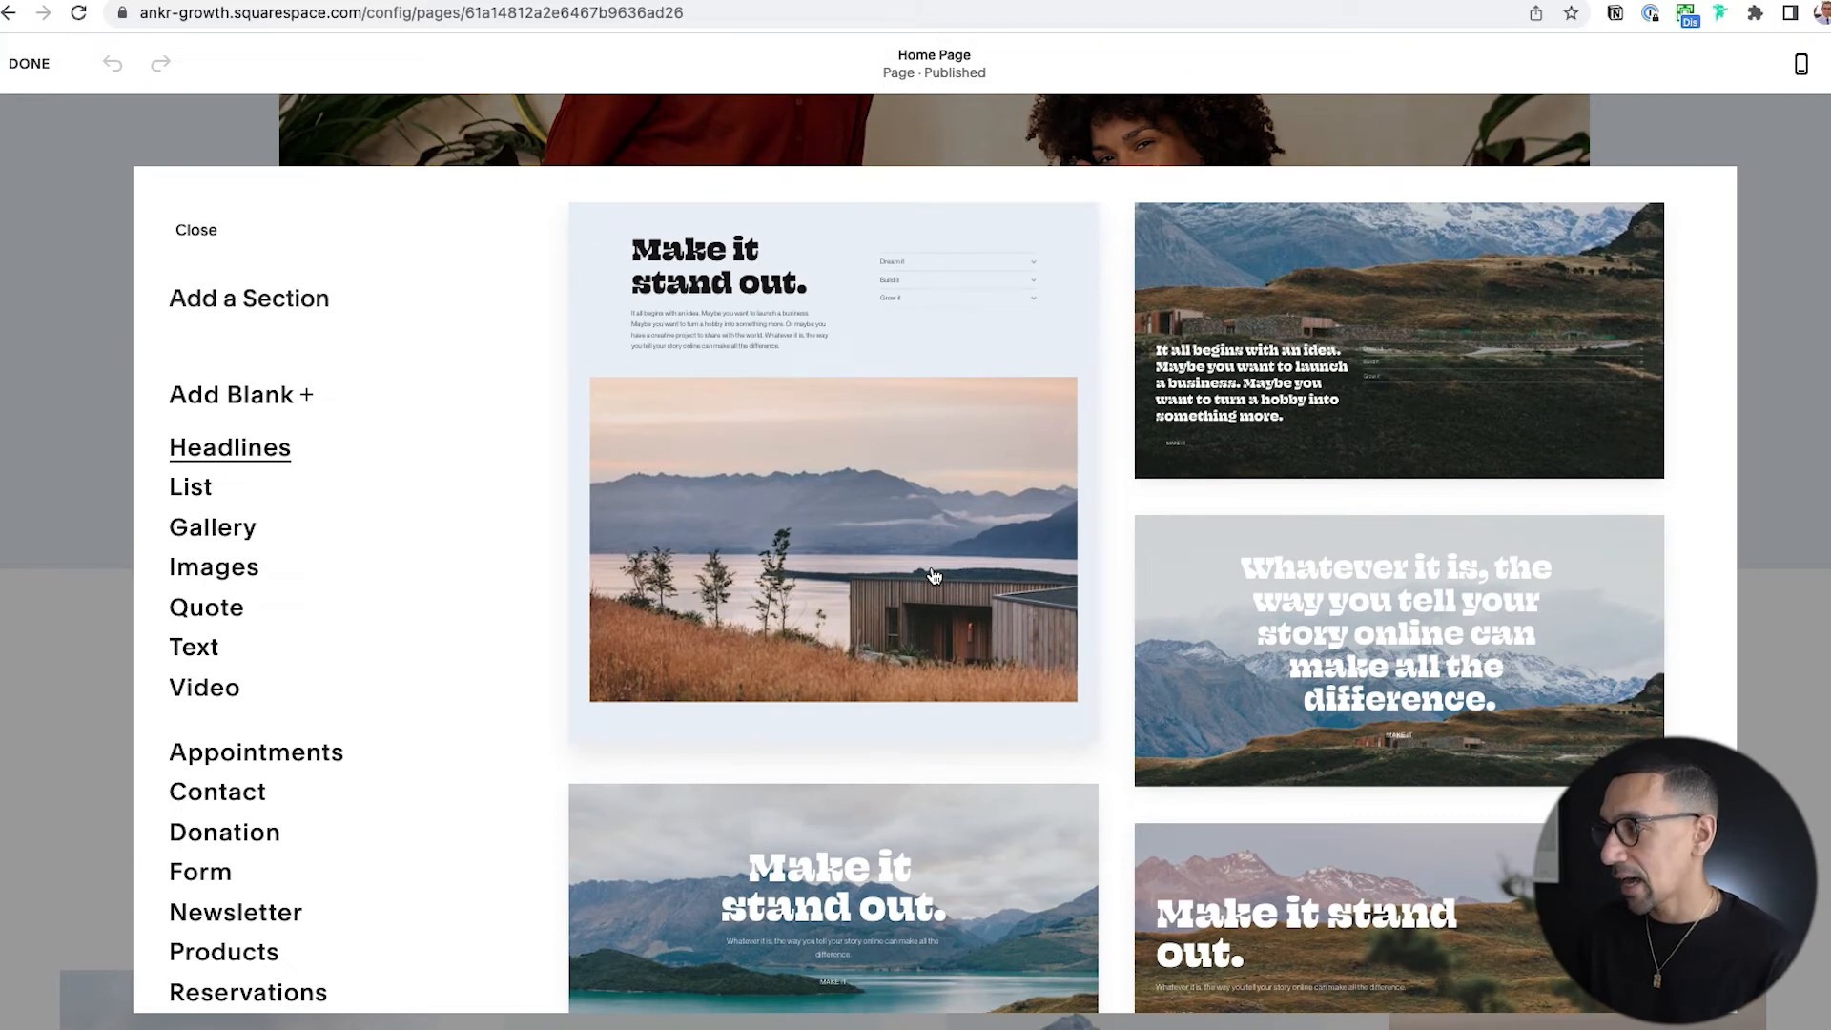
left_click(264, 400)
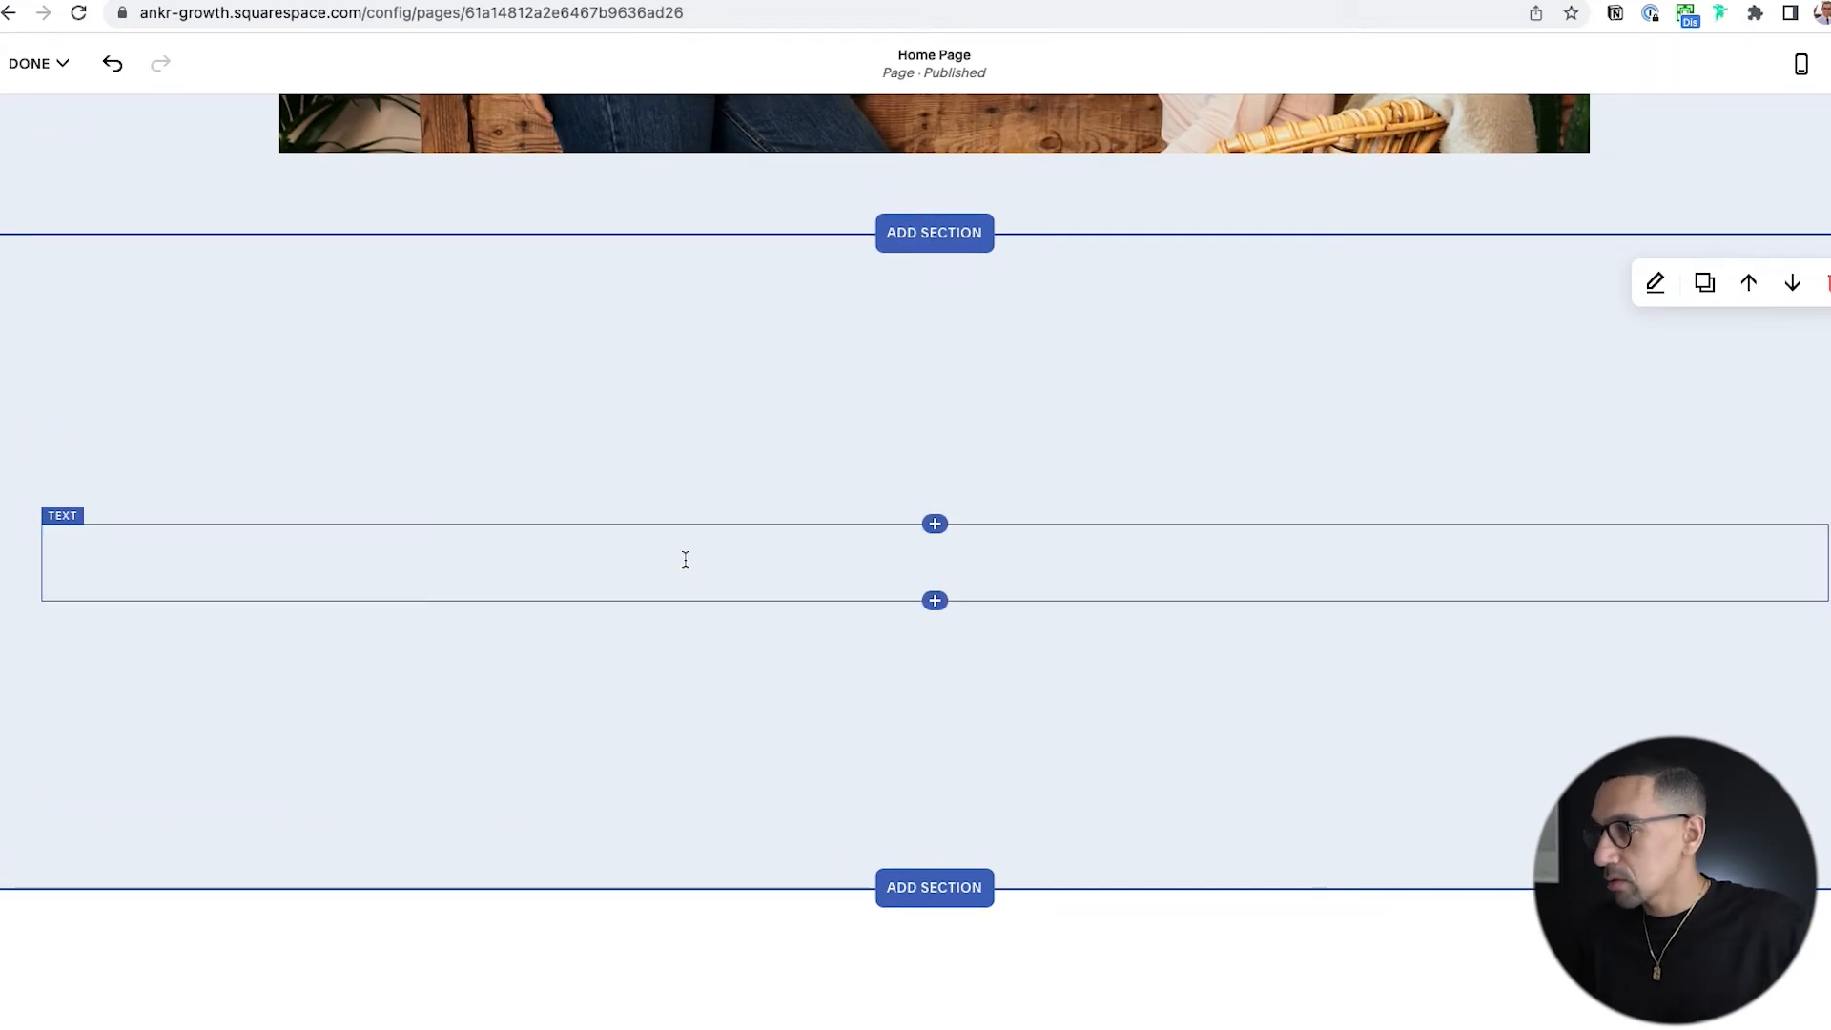
Enter the text "Most Popular Posts" in the new section, format it as Heading 3 and remove the leading space.
left_click(684, 560)
type("Most Popular Posts")
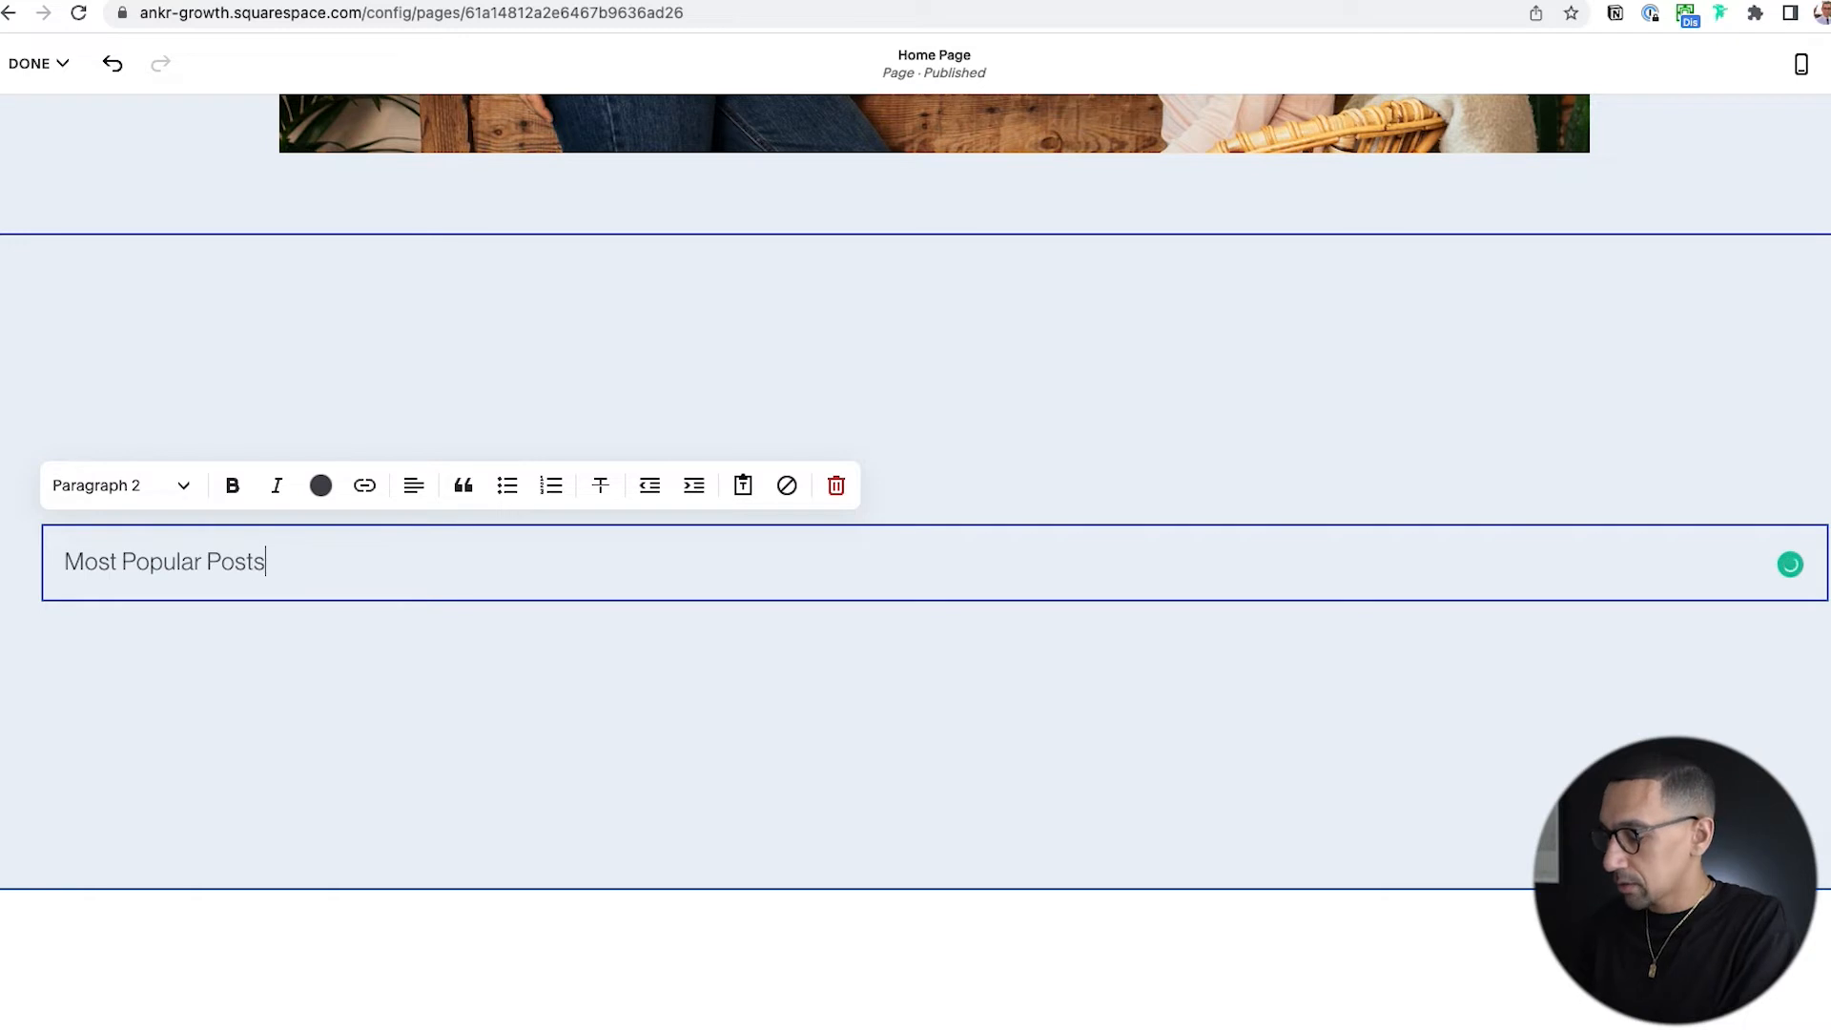
key("alt+super+2")
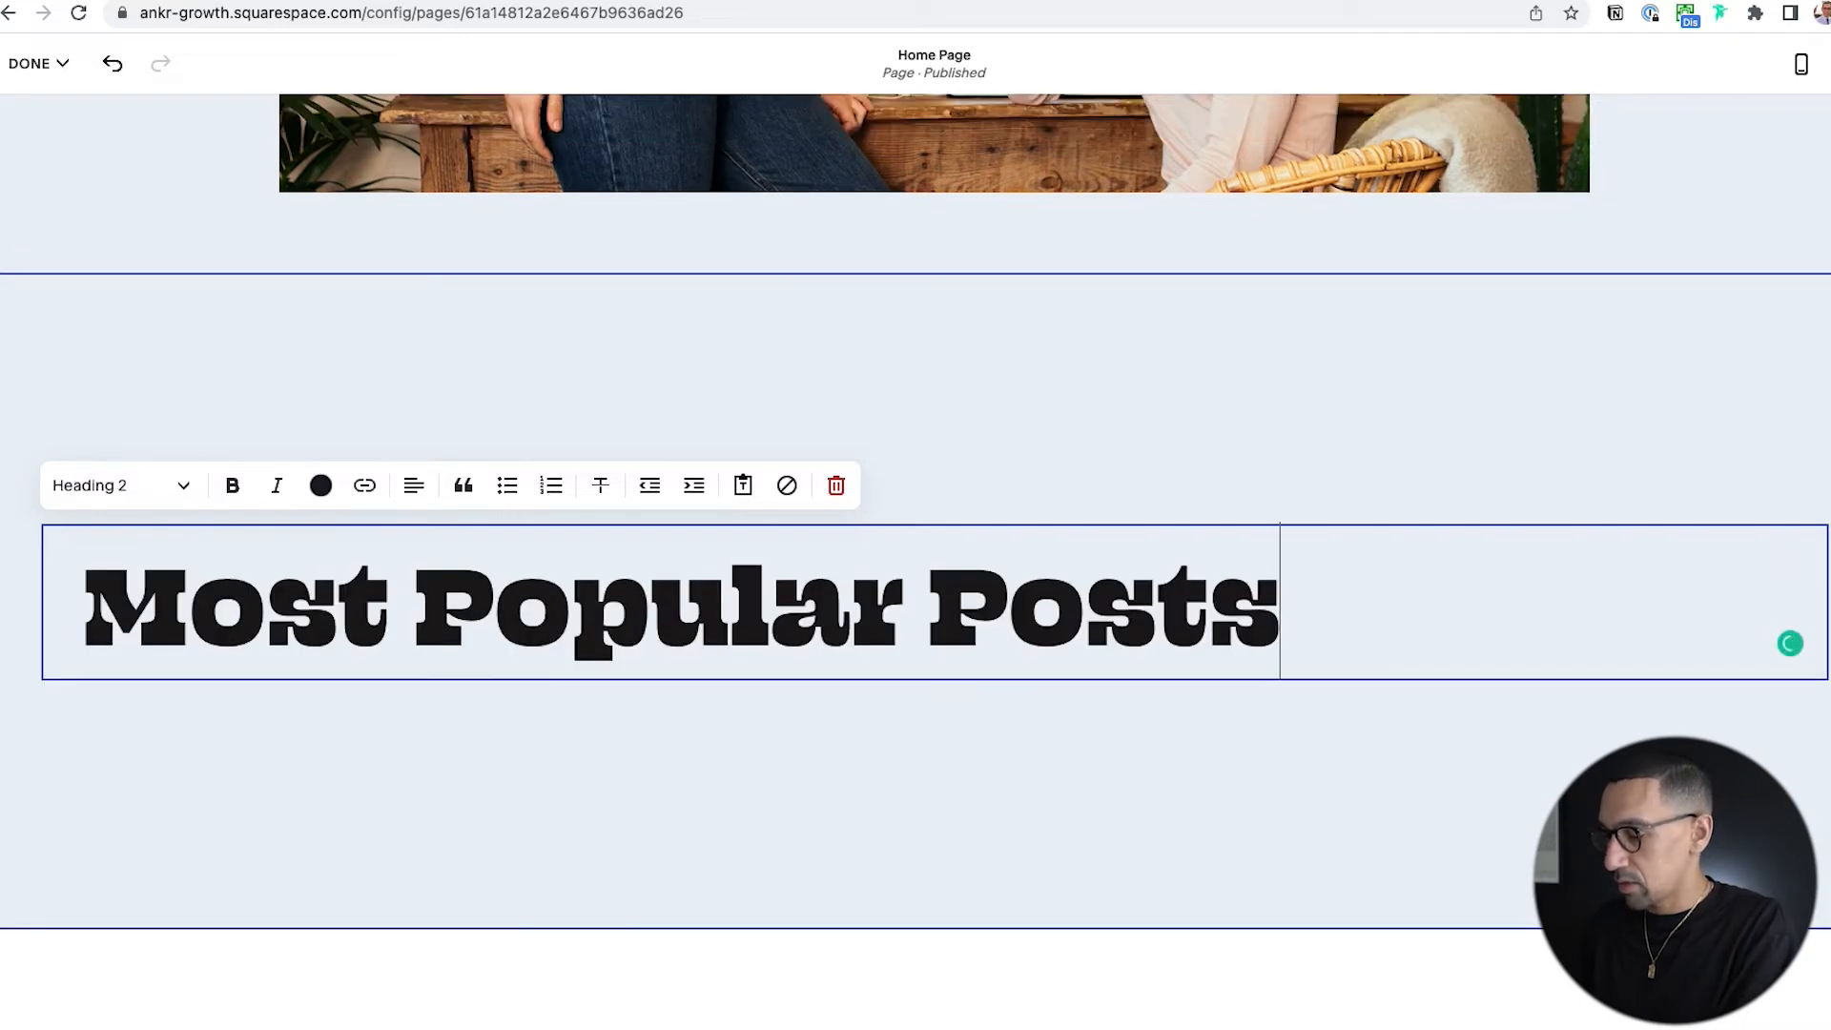
key("alt+super+3")
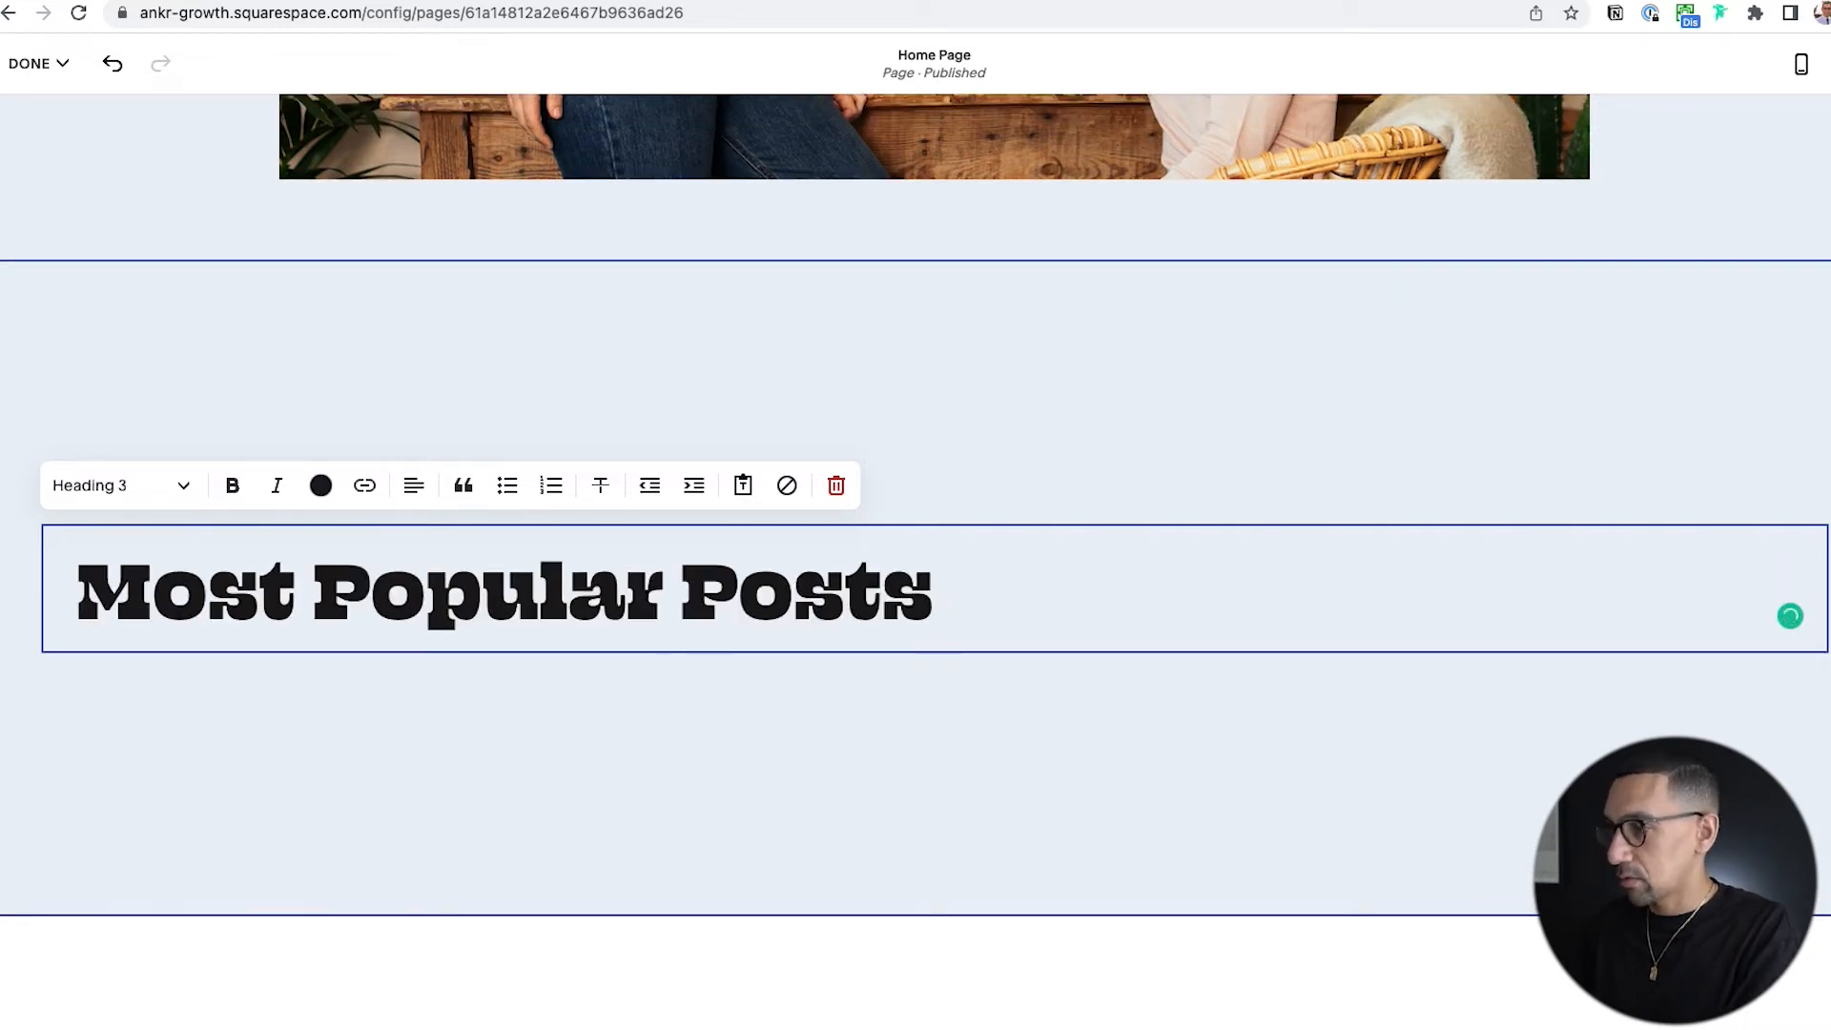
key("Right")
key("BackSpace")
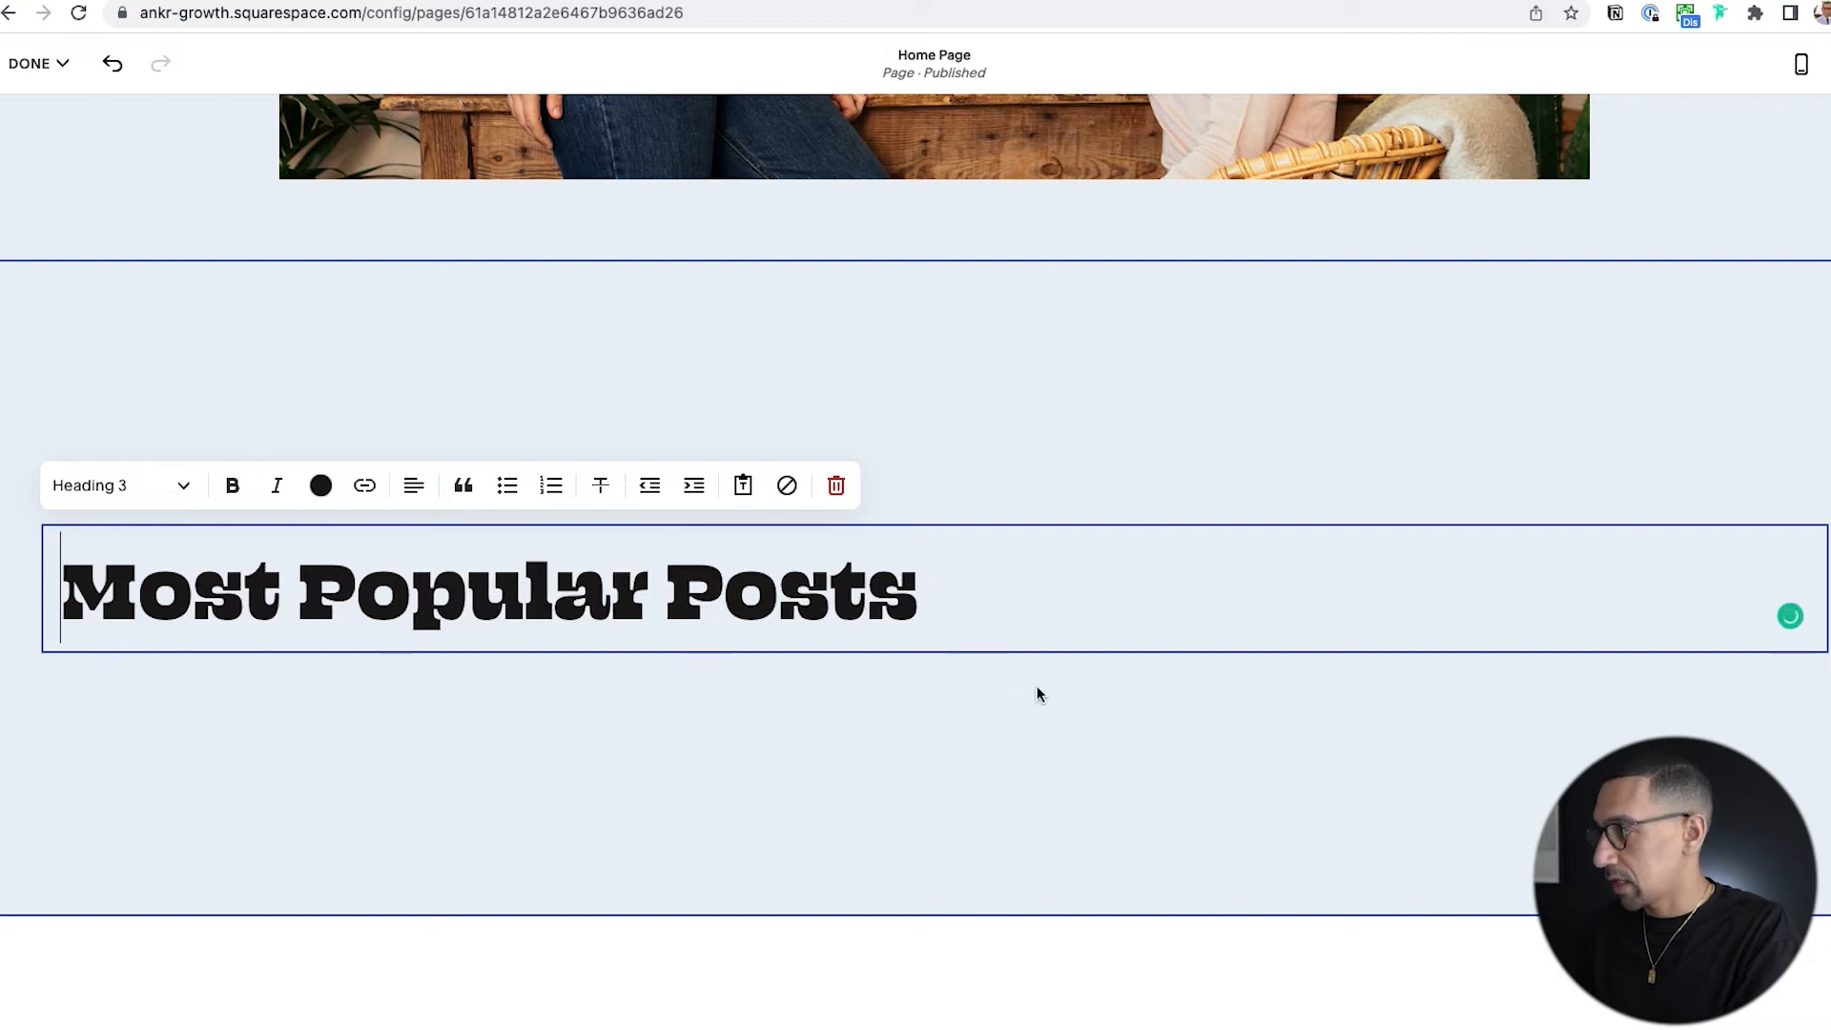
Search the content blocks for "summ" and add a Summary block directly below the "Most Popular Posts" heading.
left_click(1057, 721)
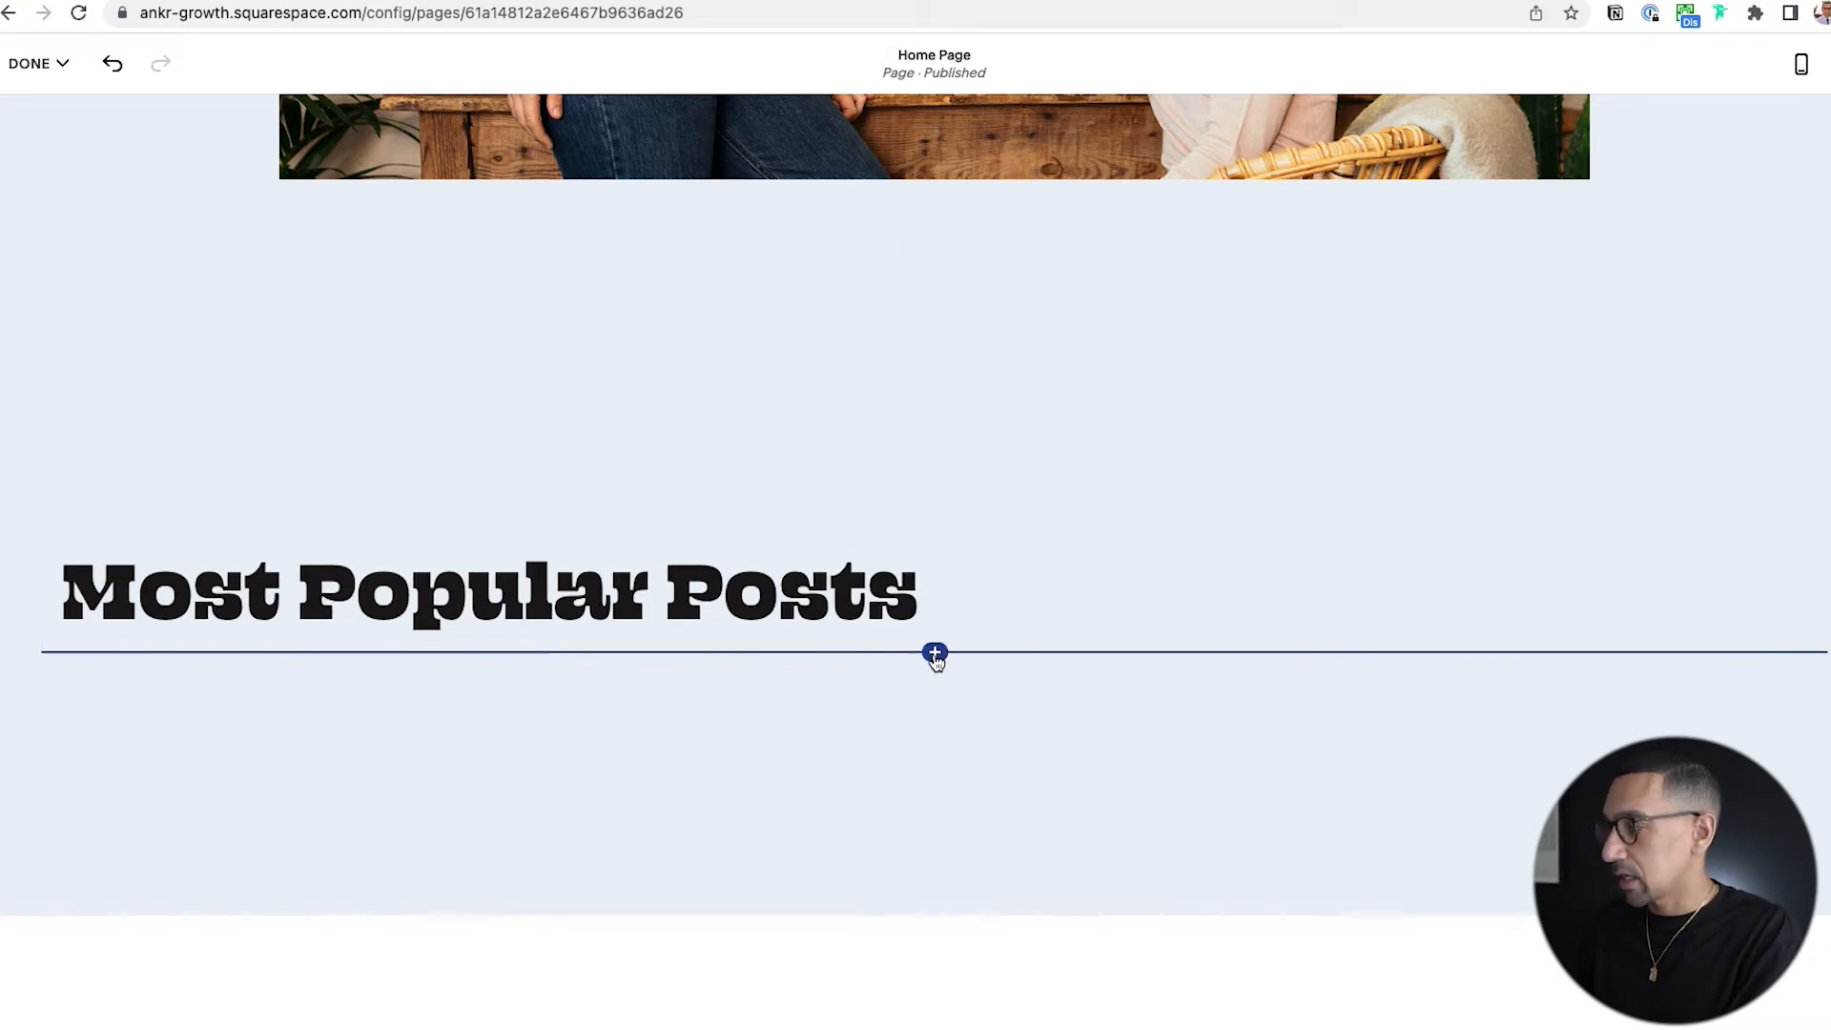
left_click(934, 654)
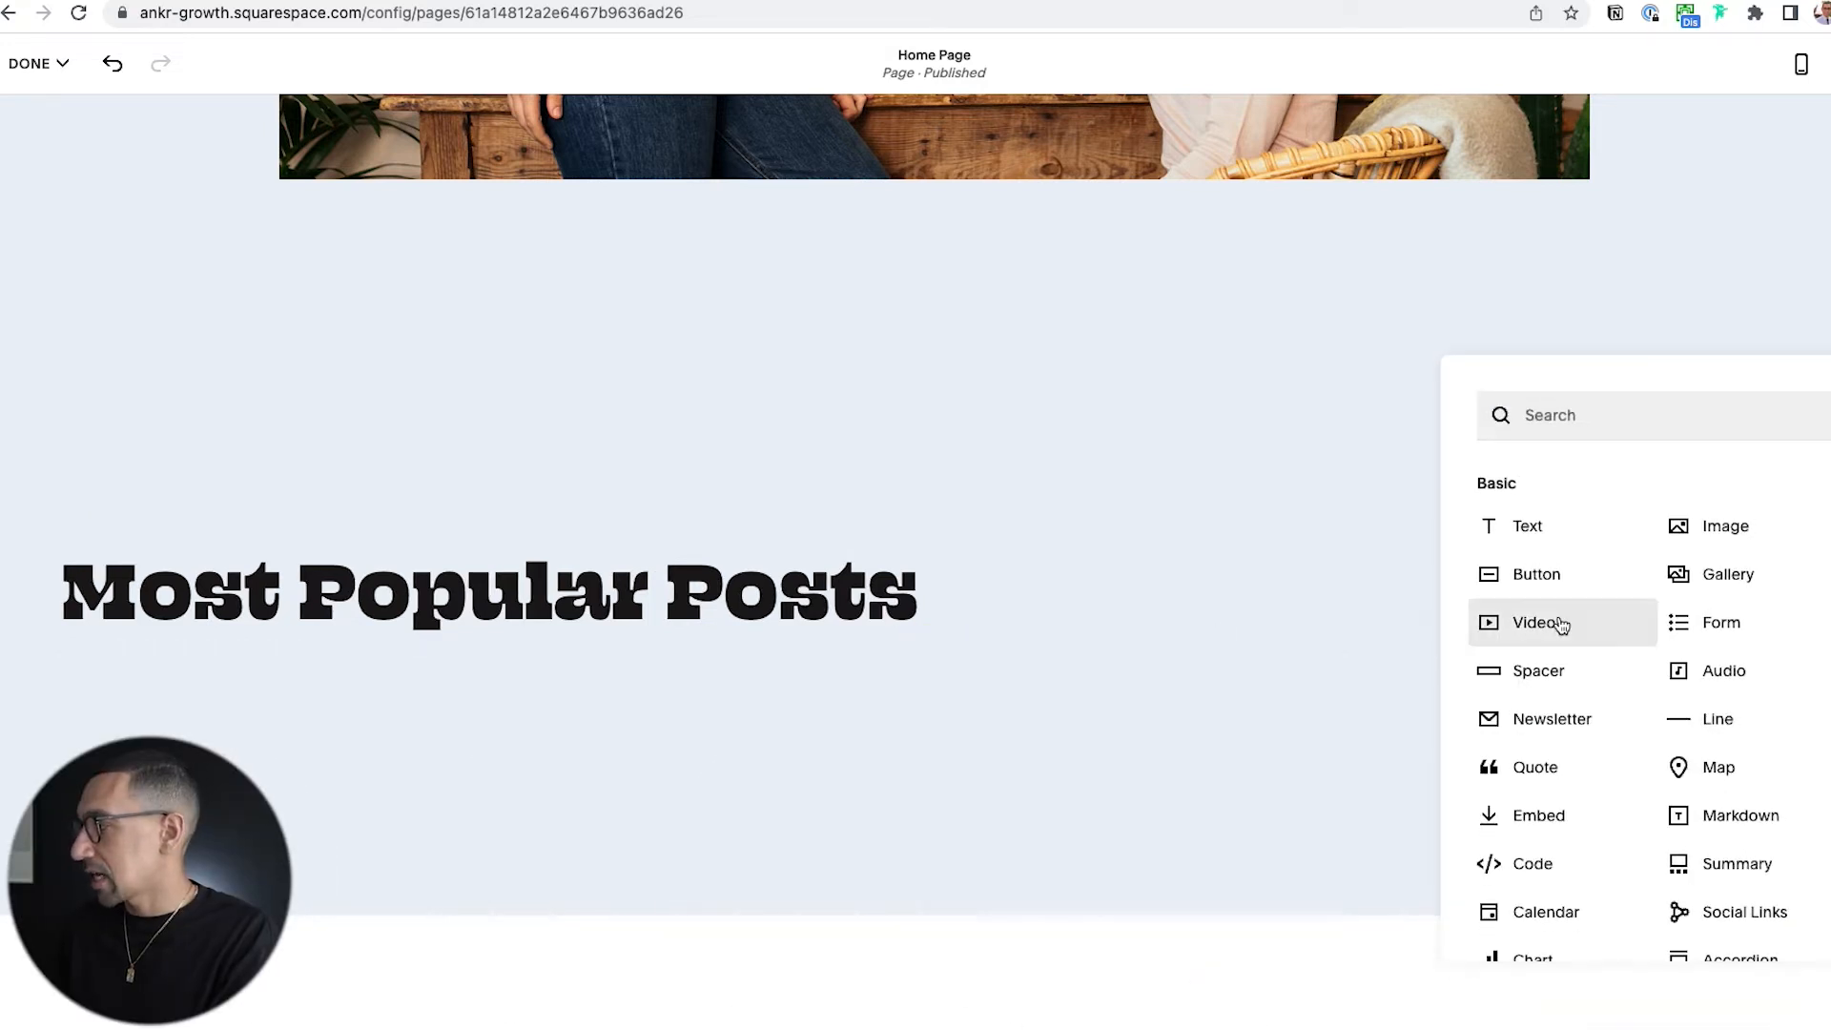
left_click(1602, 418)
type("summ")
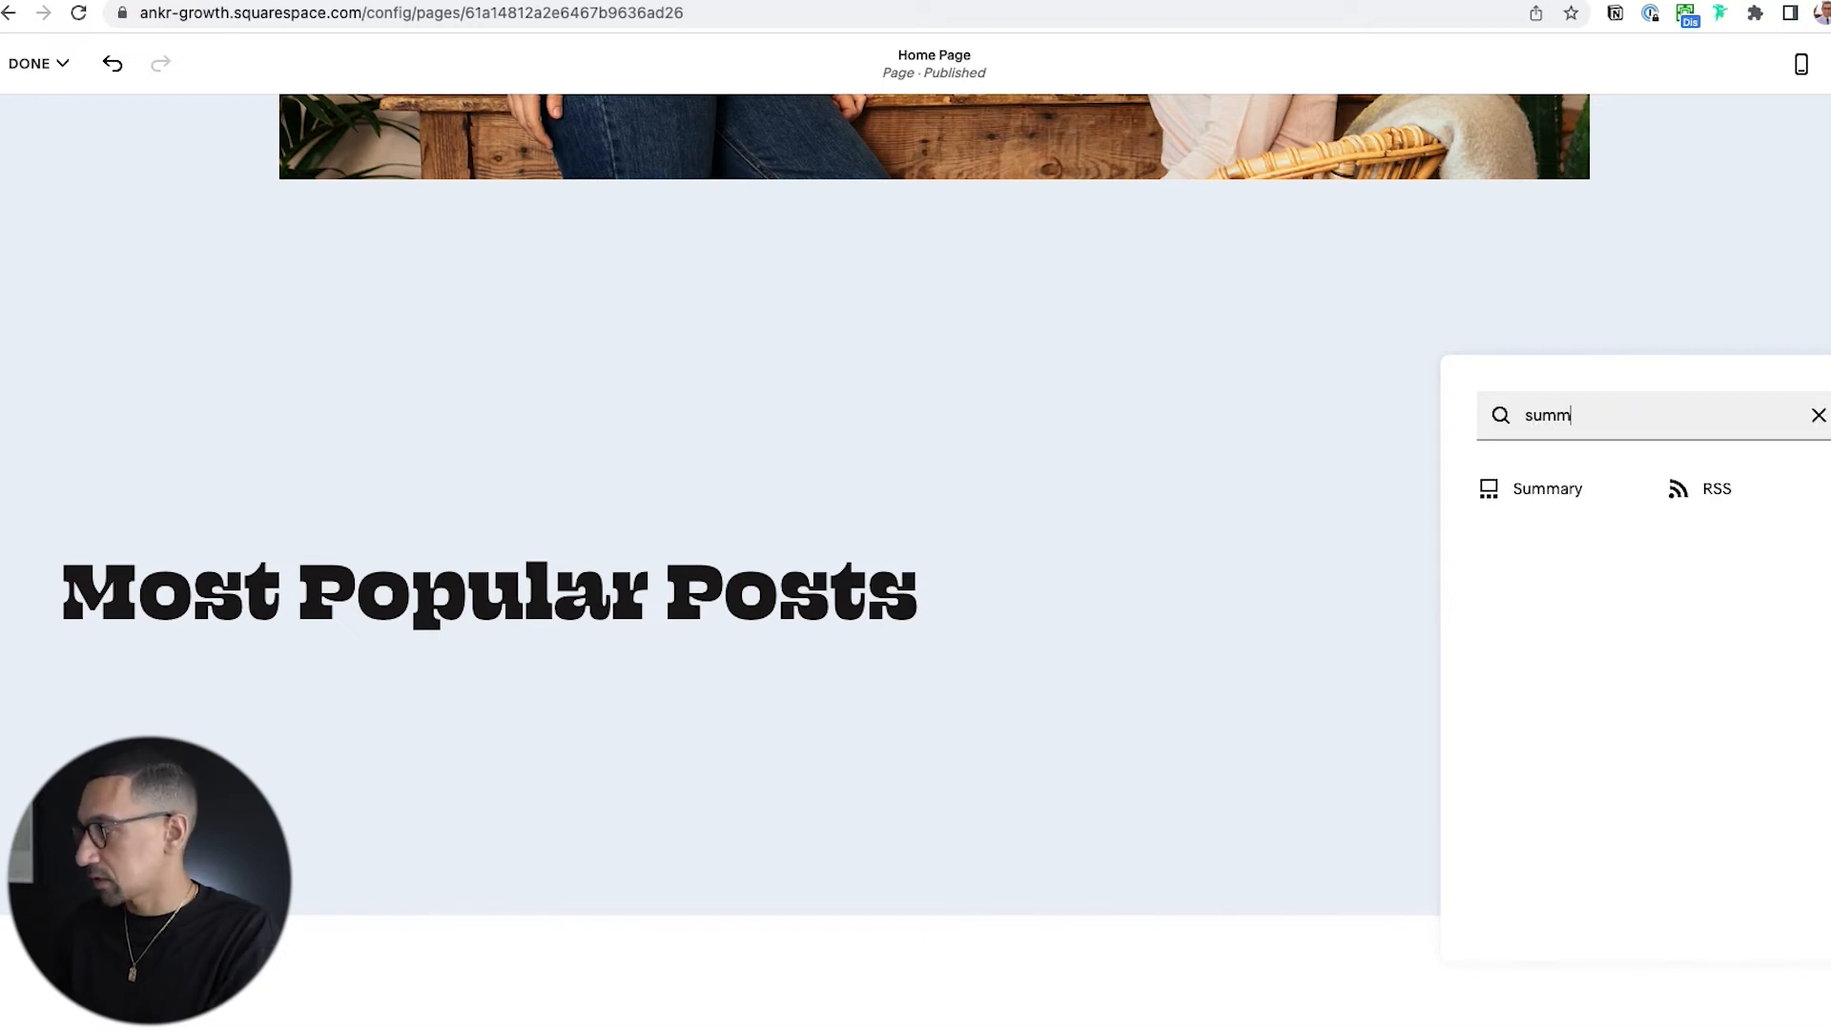
left_click(1548, 490)
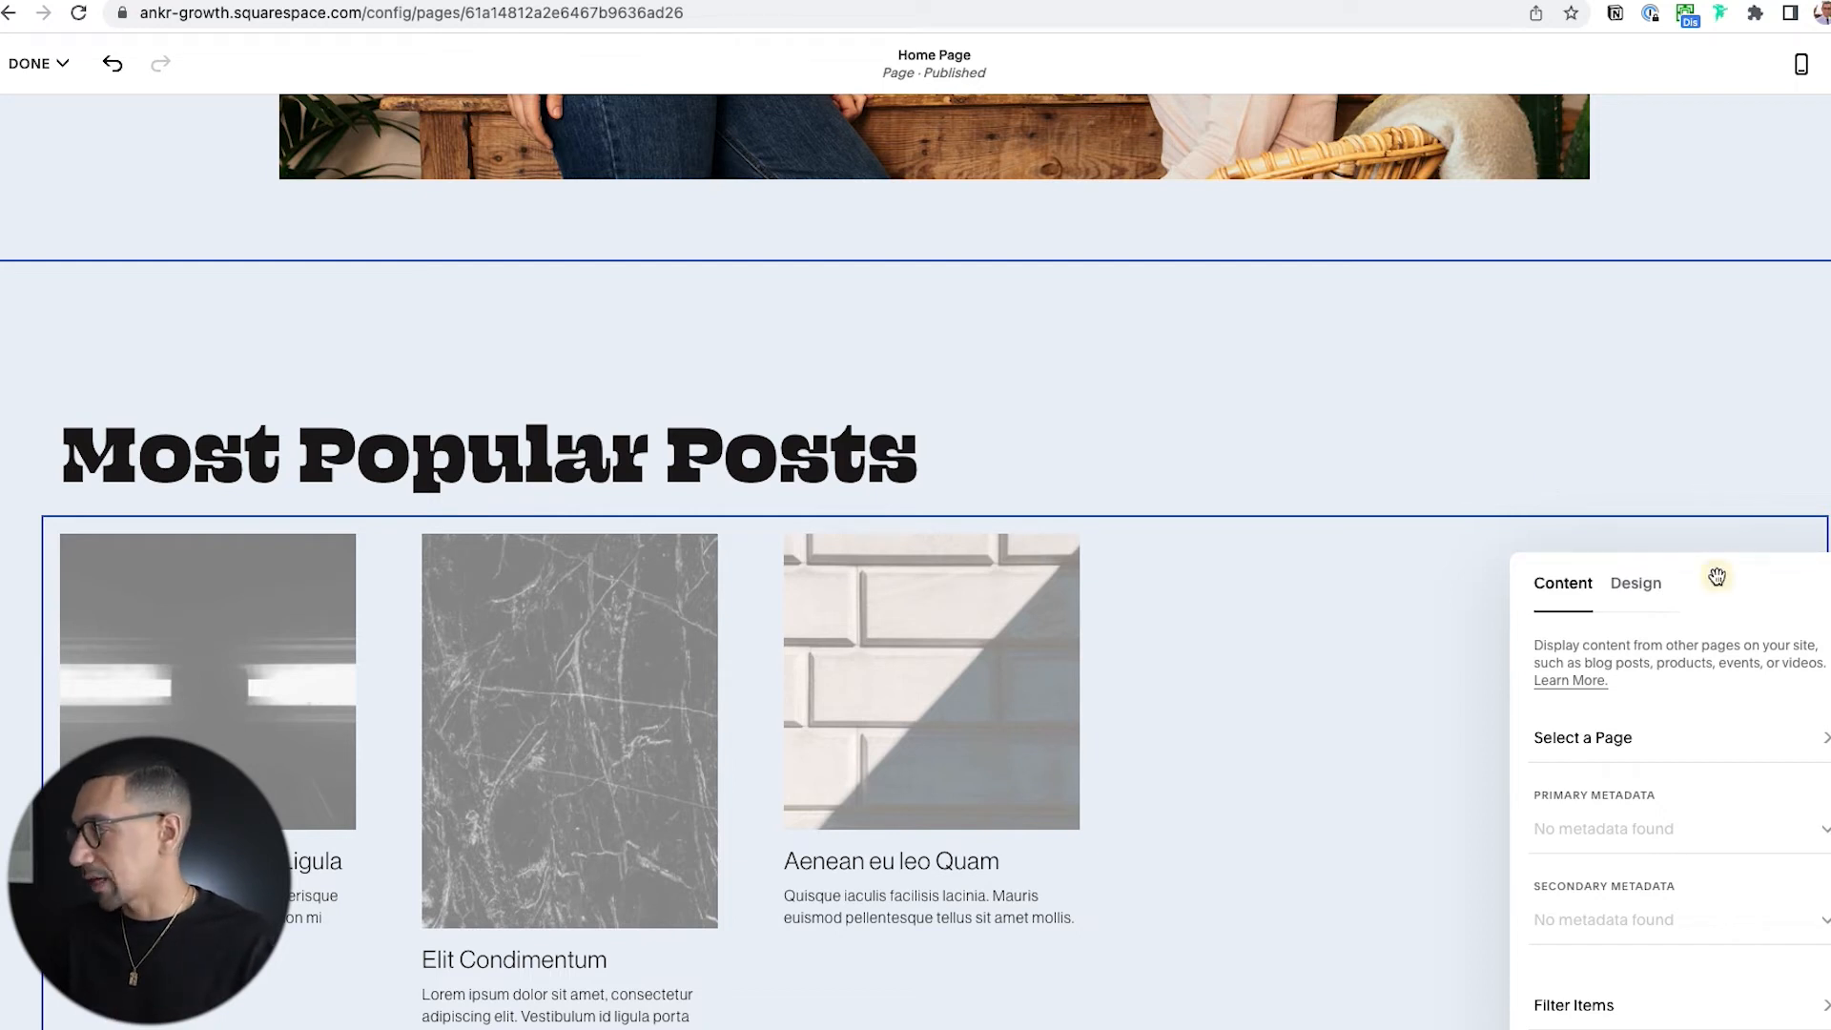
Set Articles as the summary block's source page and change its primary metadata to None.
left_click_drag(1708, 576, 1622, 406)
left_click(1521, 570)
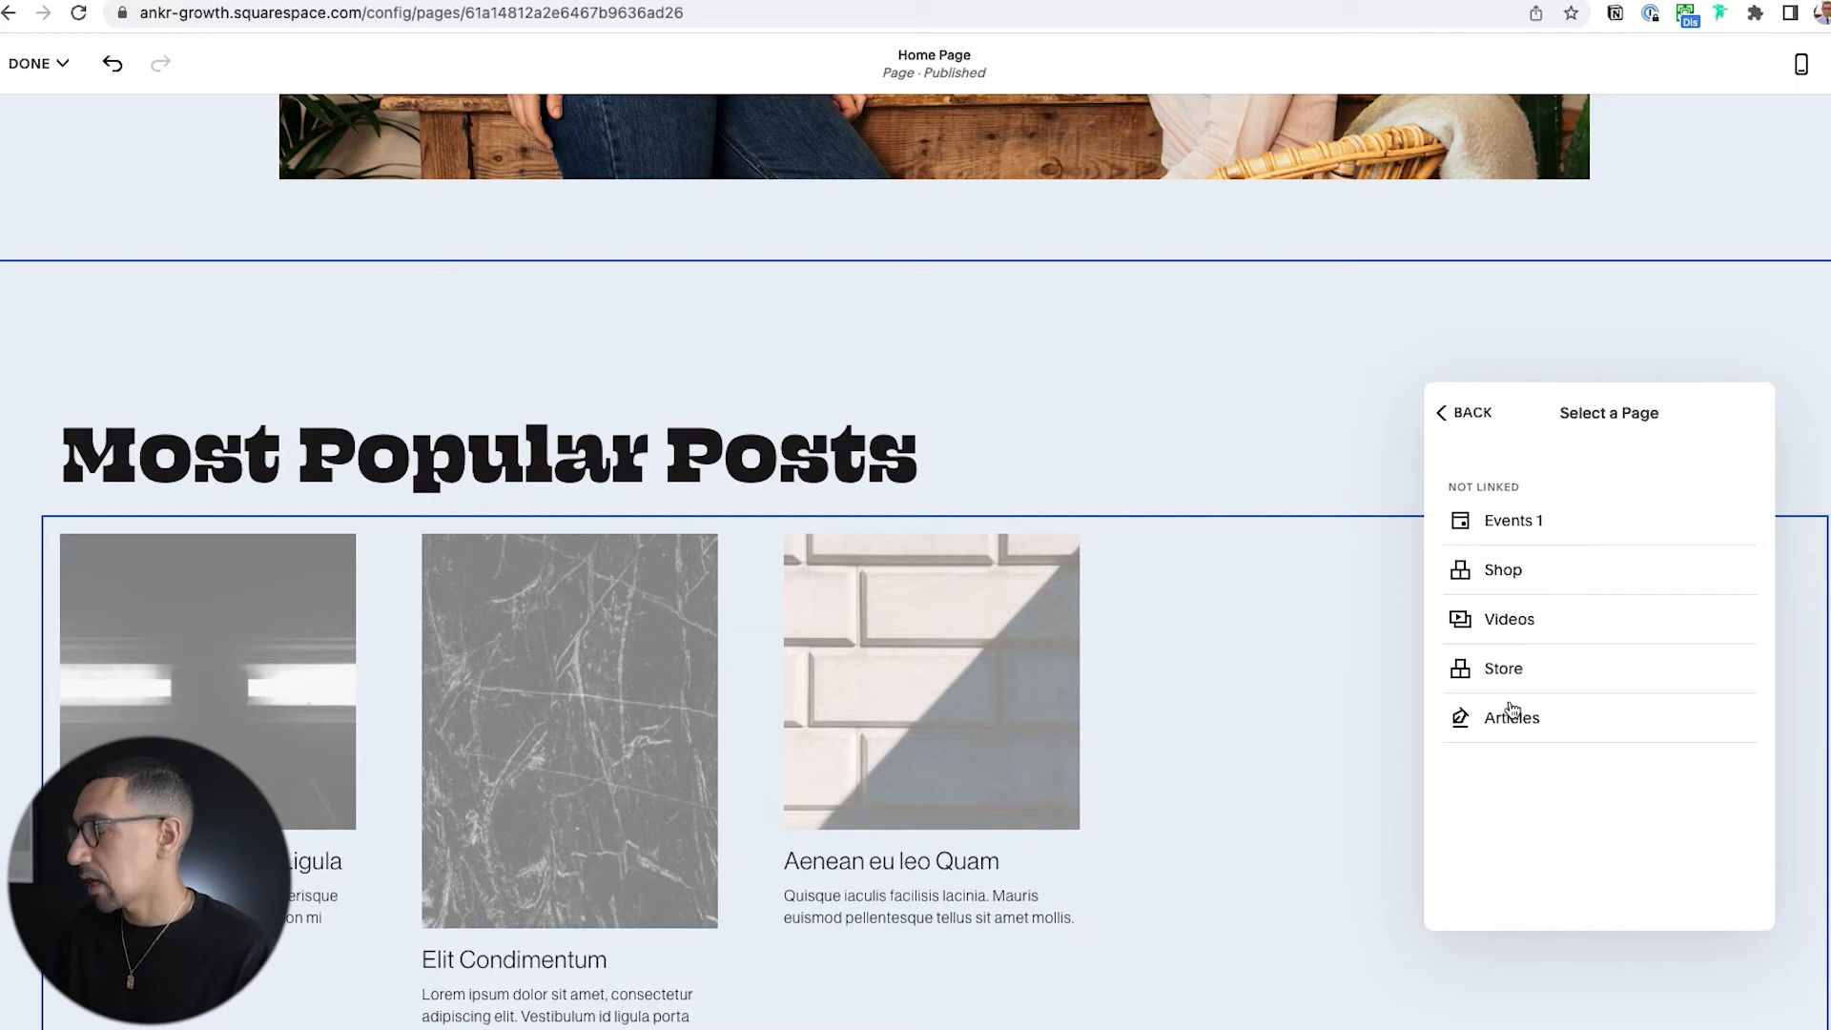
left_click(1516, 721)
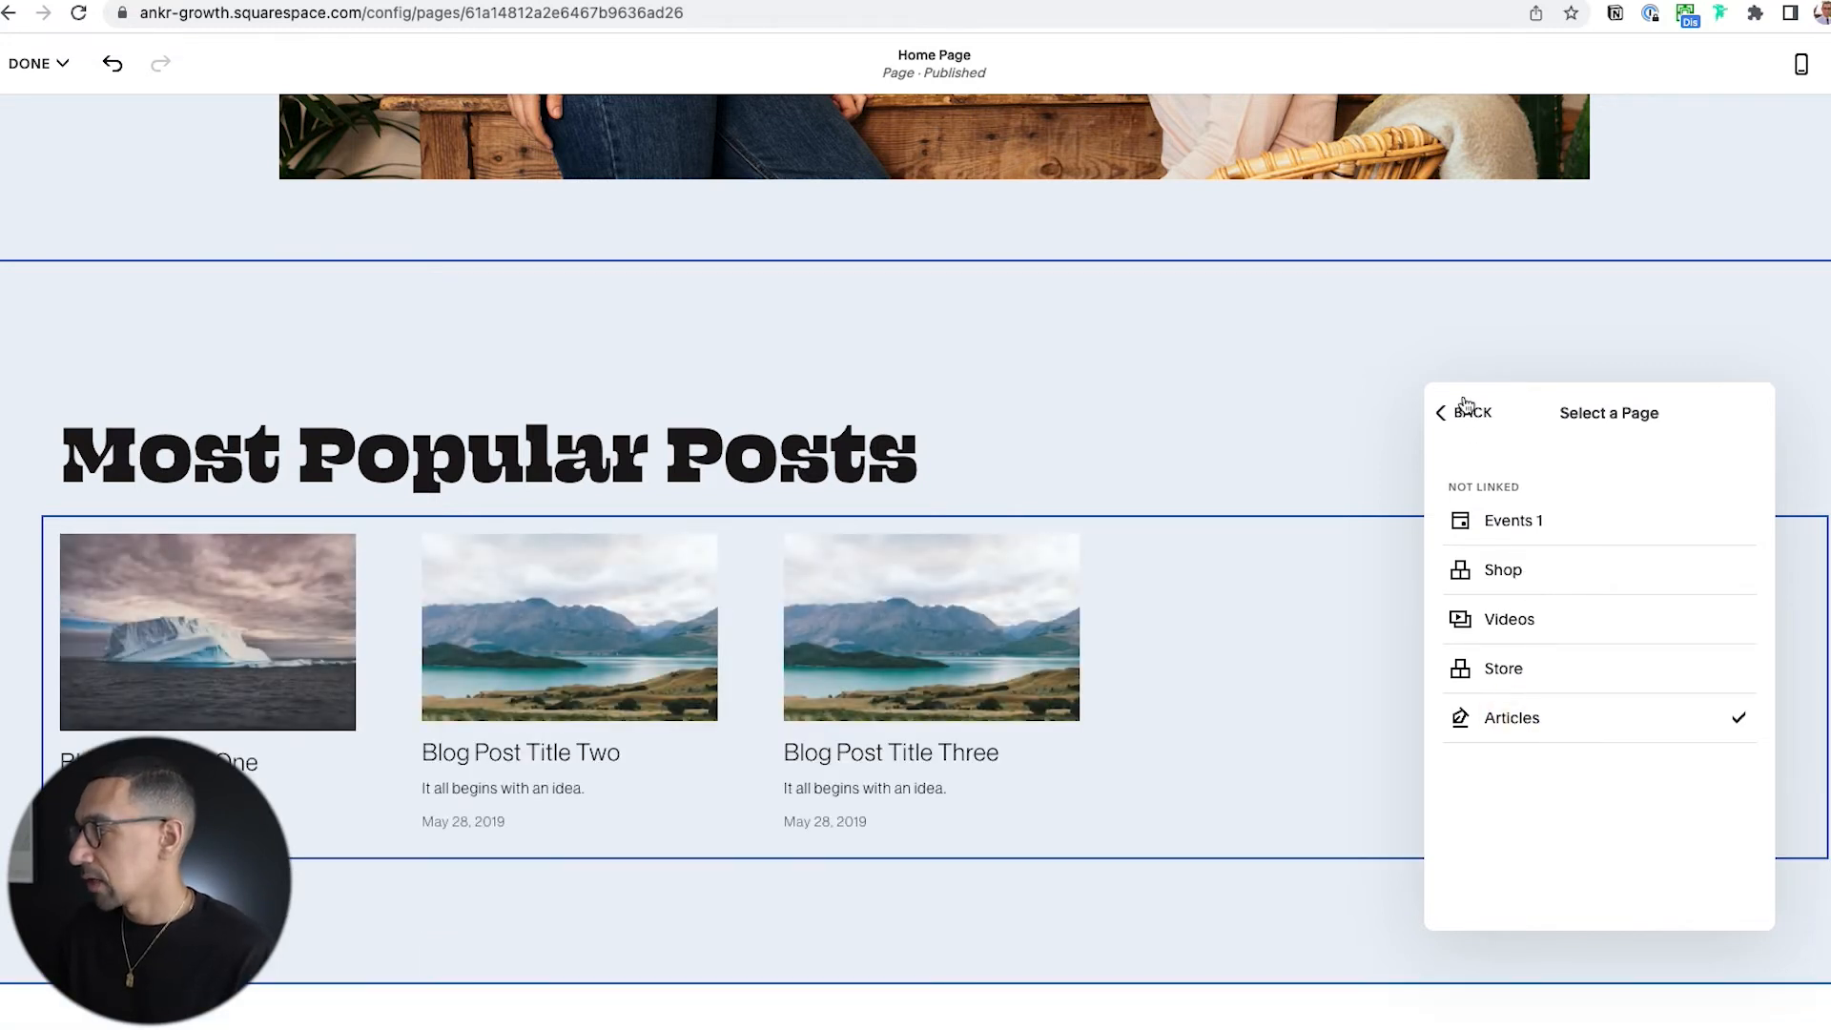
left_click(1467, 414)
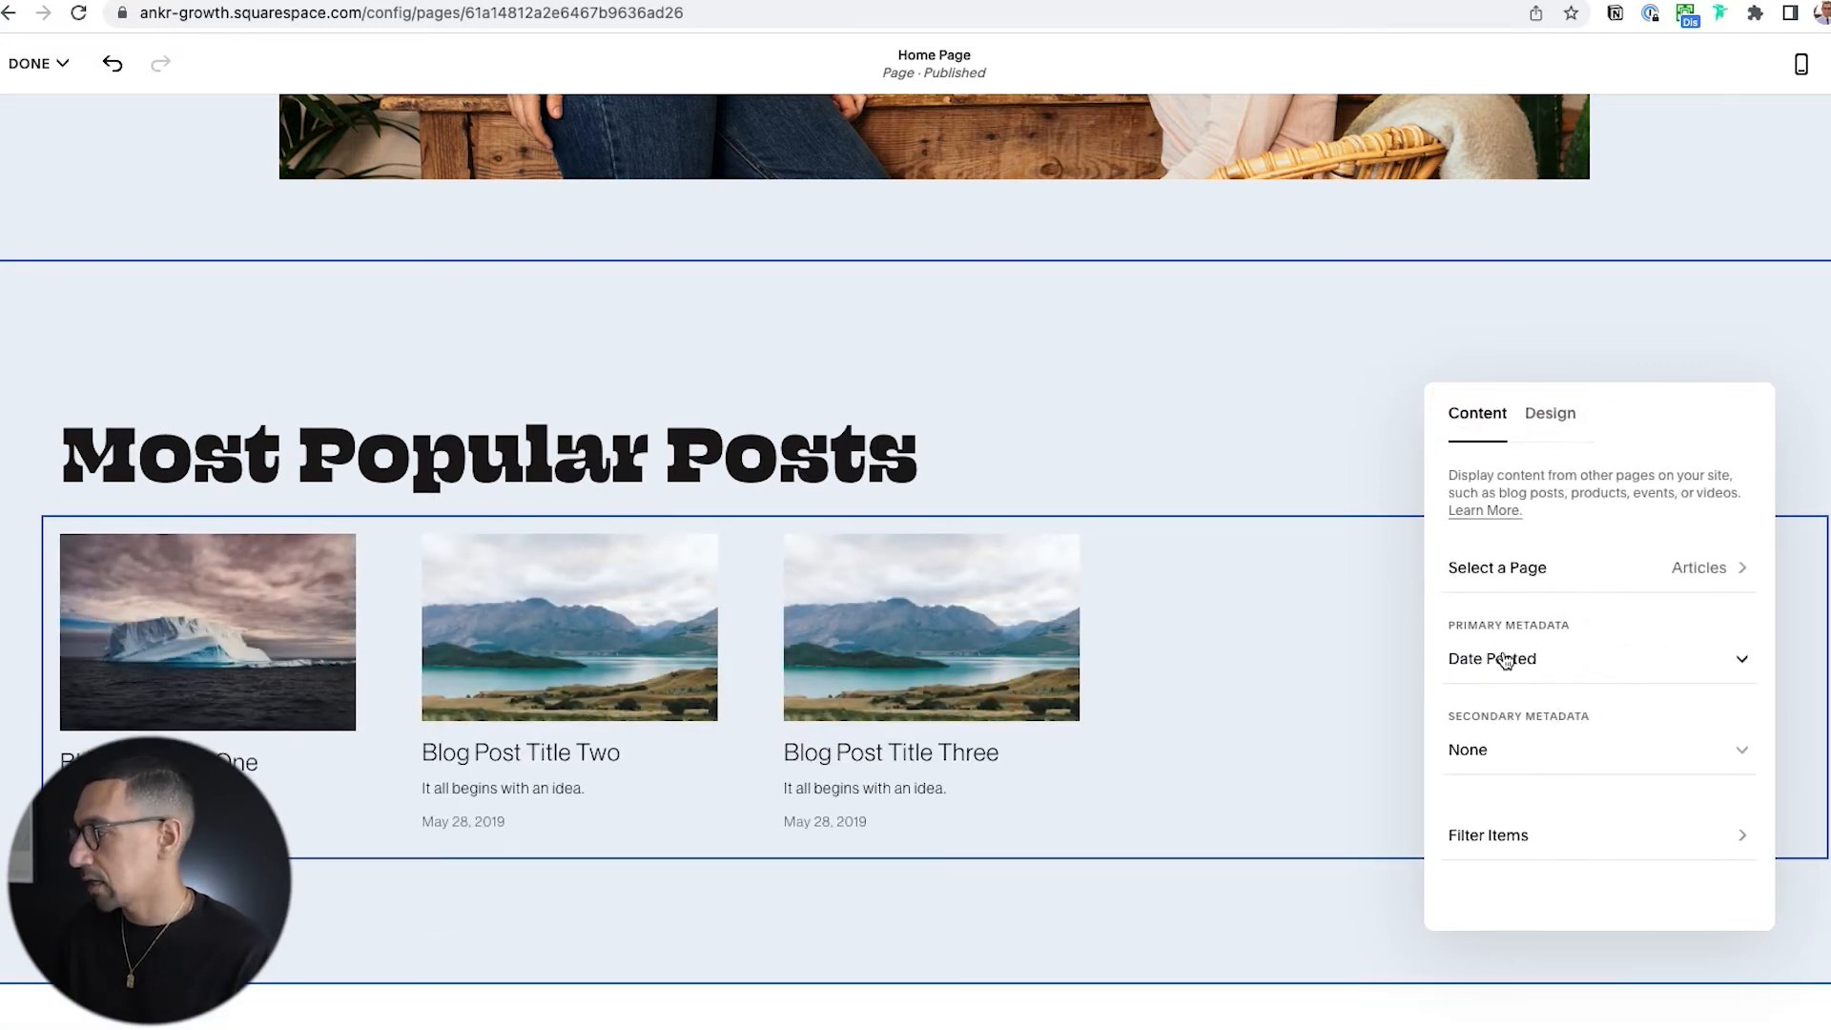
left_click(1505, 659)
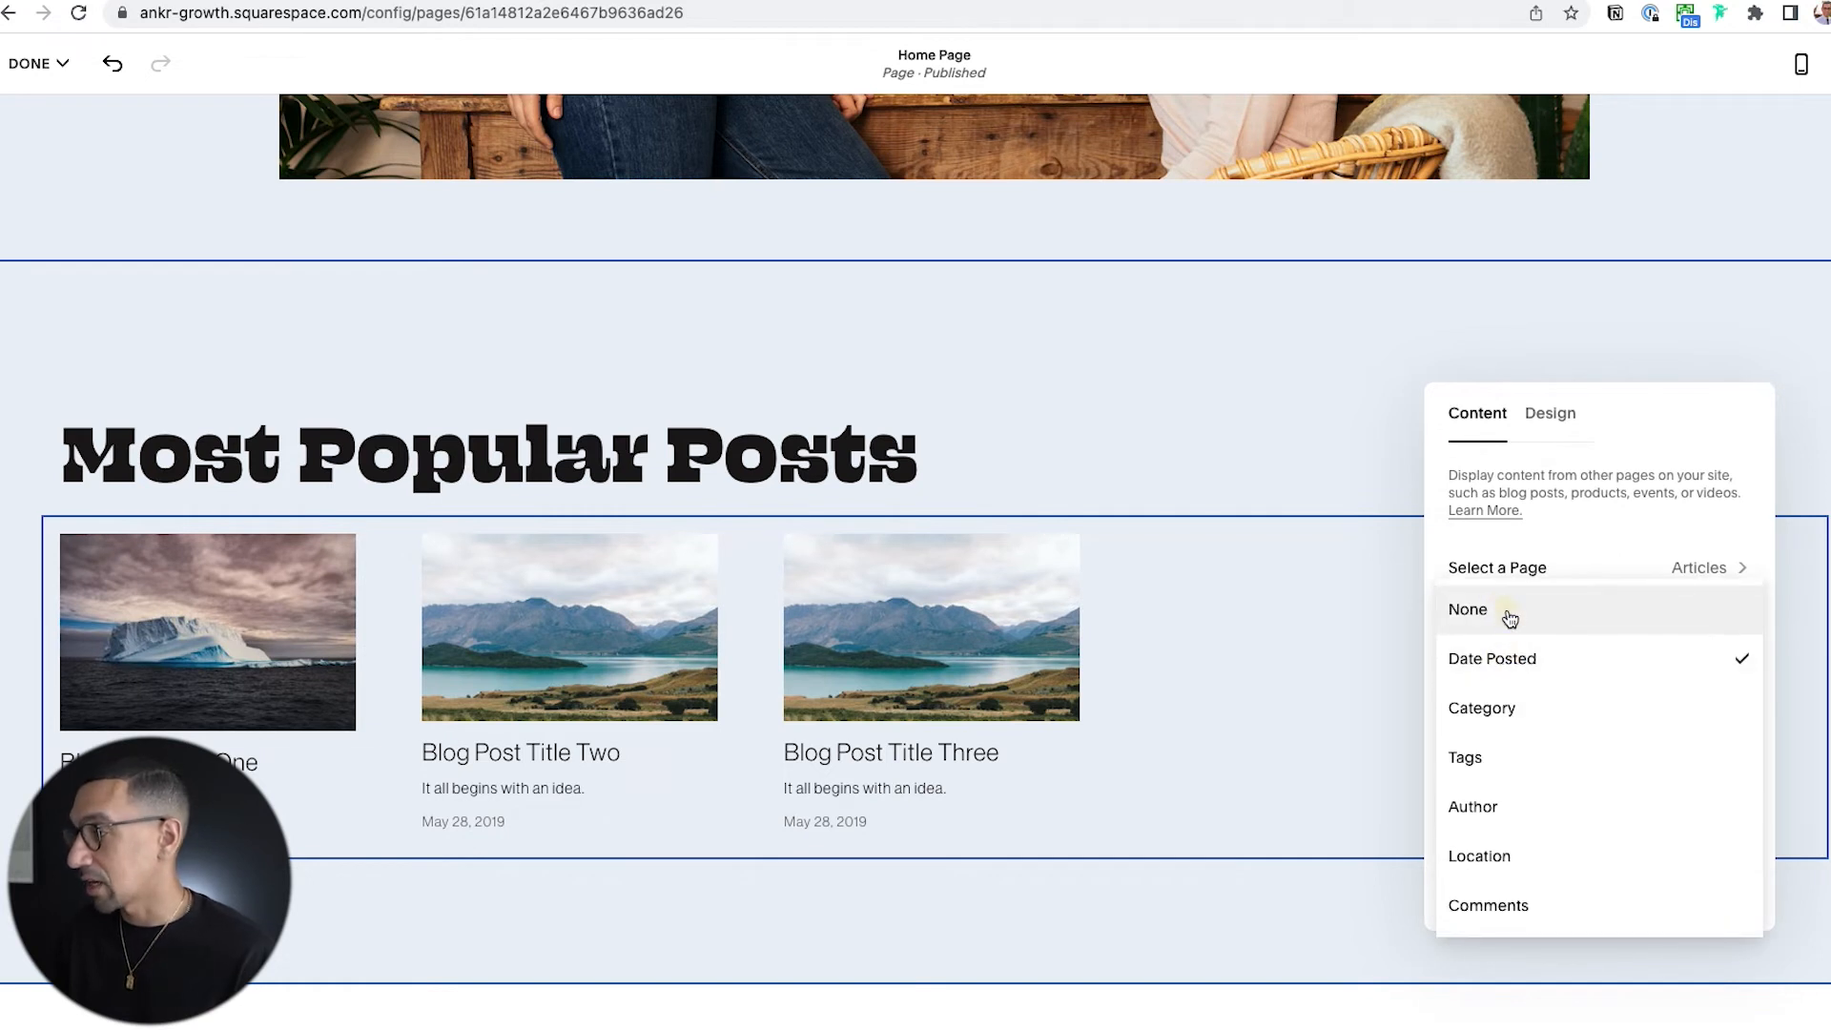
left_click(1504, 611)
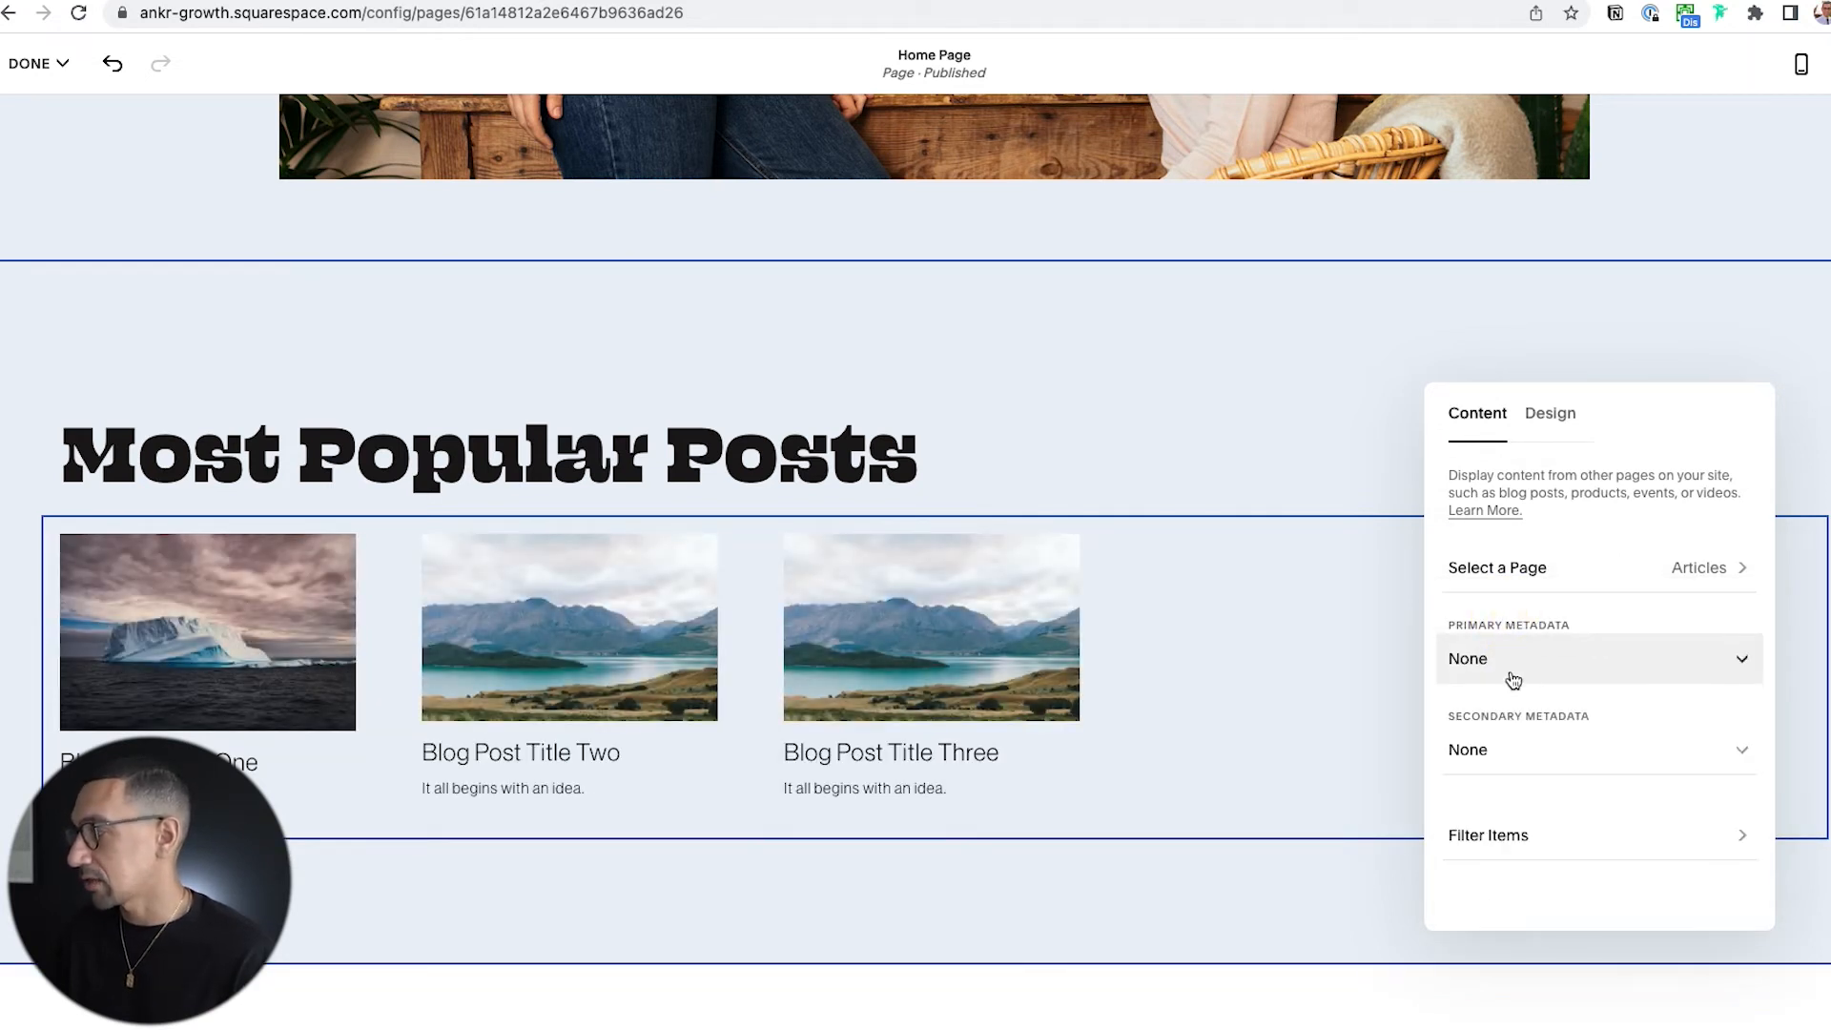
Filter the summary block's items to Featured Only.
left_click(1511, 843)
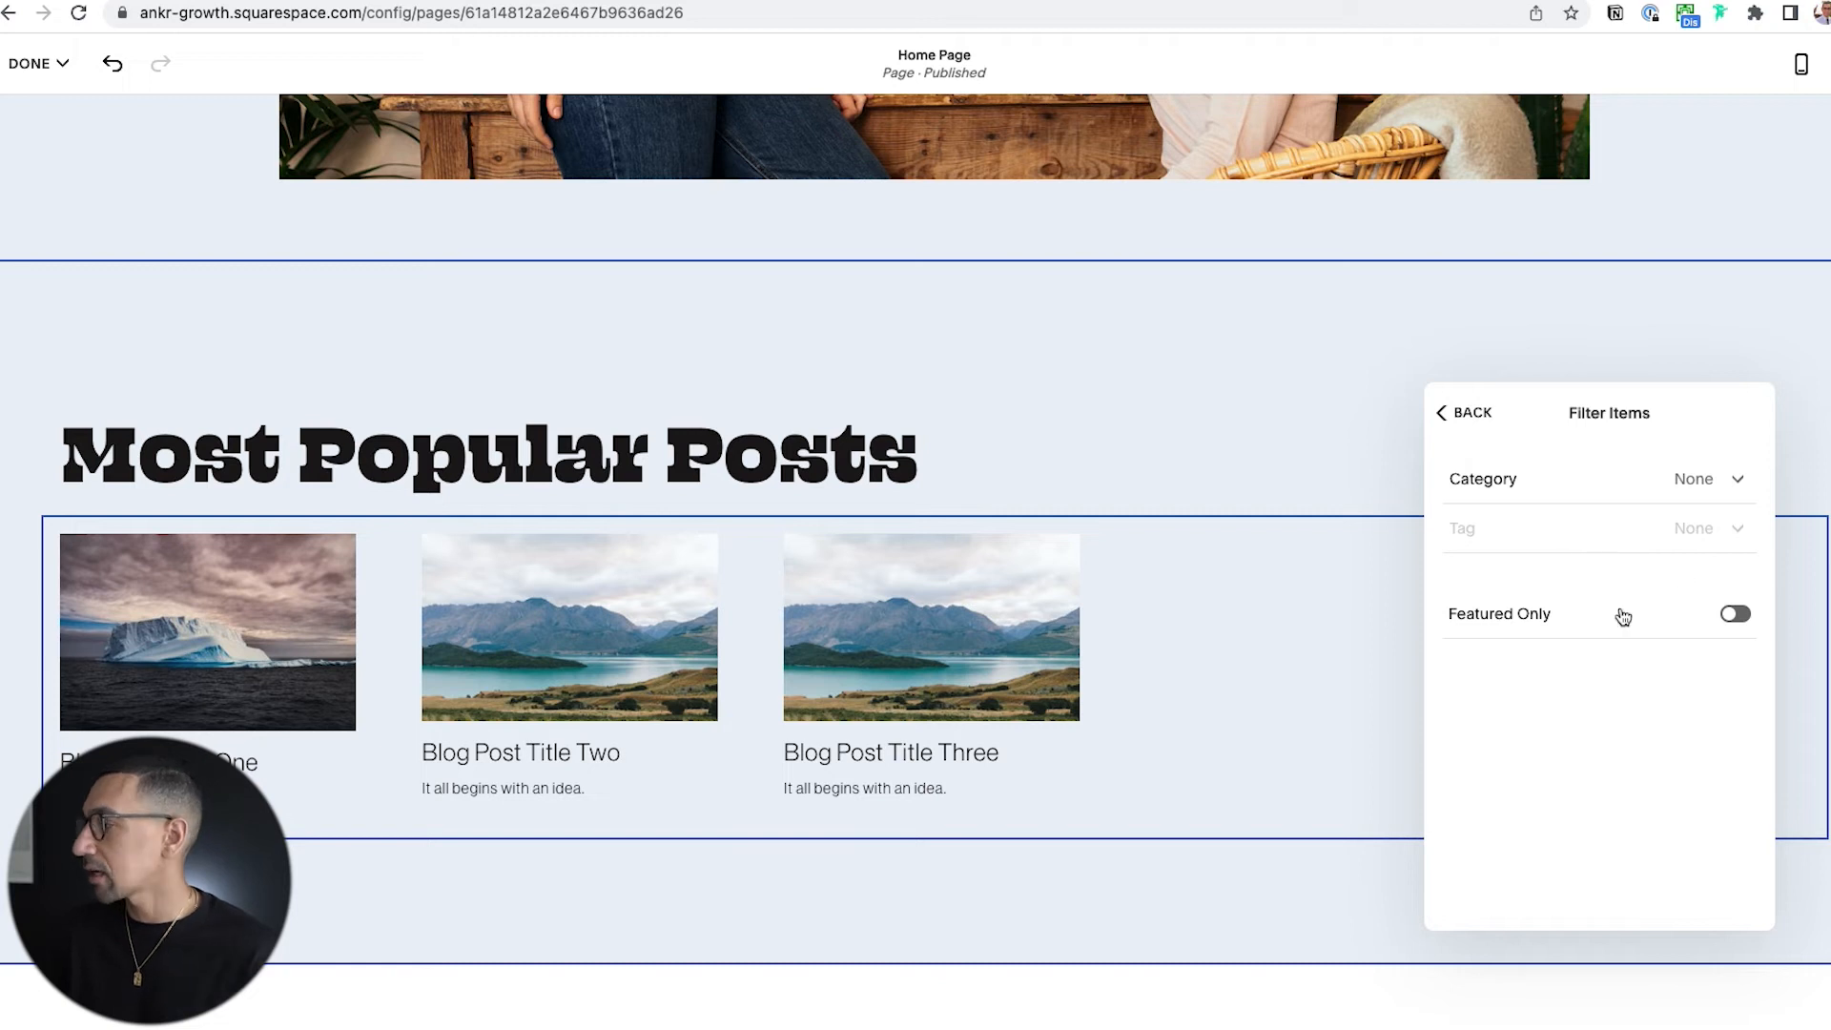
left_click(1735, 616)
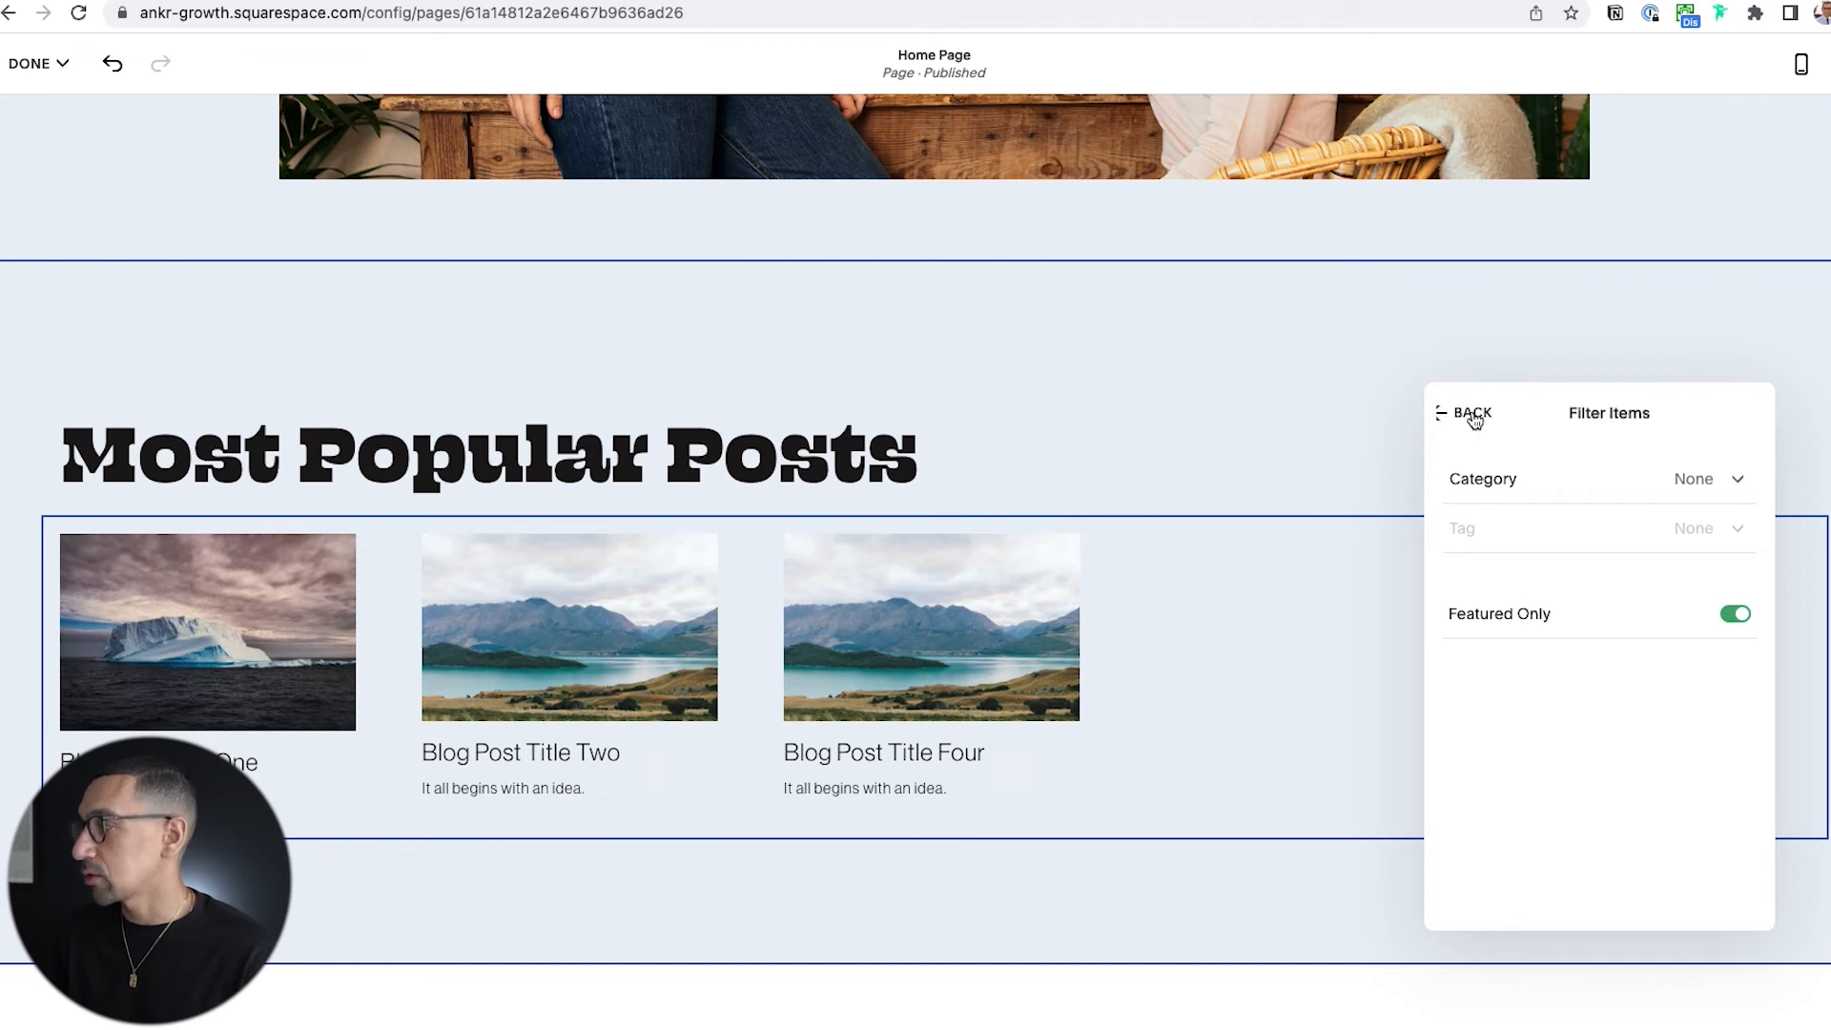
left_click(1474, 415)
Try the Grid layout on the summary block and settle on the Carousel layout.
left_click(1555, 416)
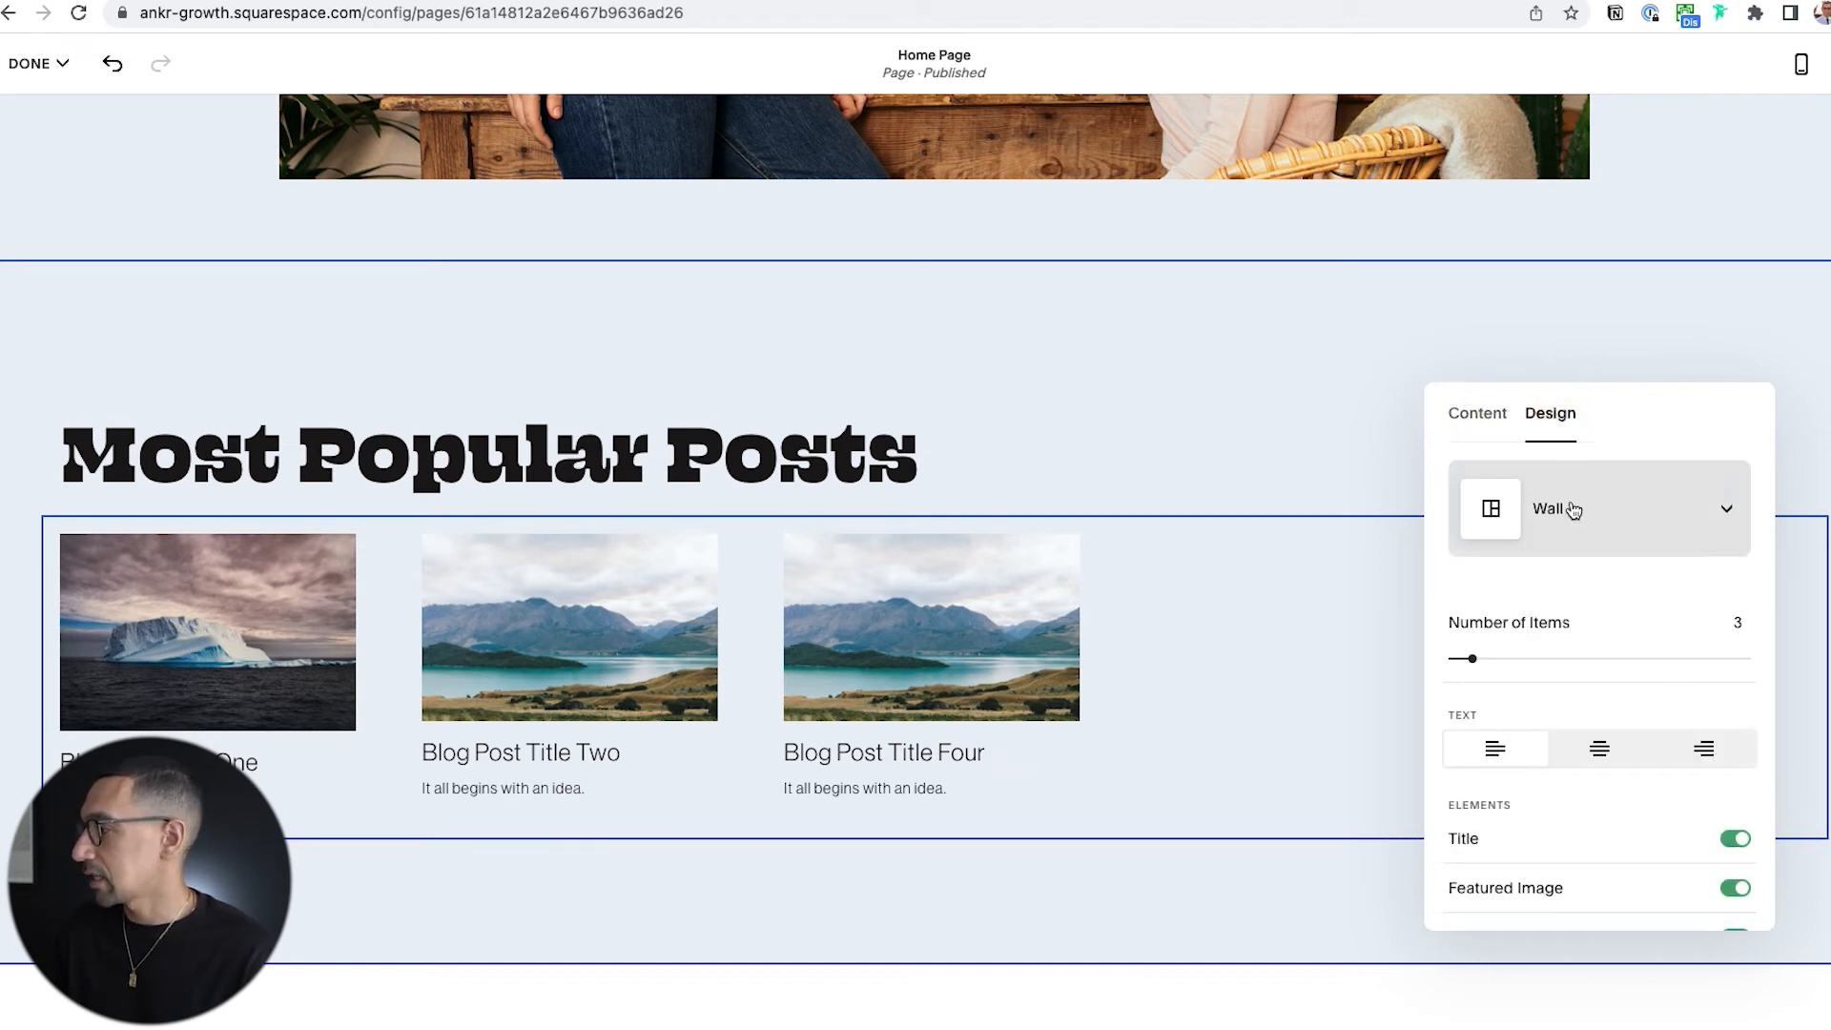
left_click(1551, 498)
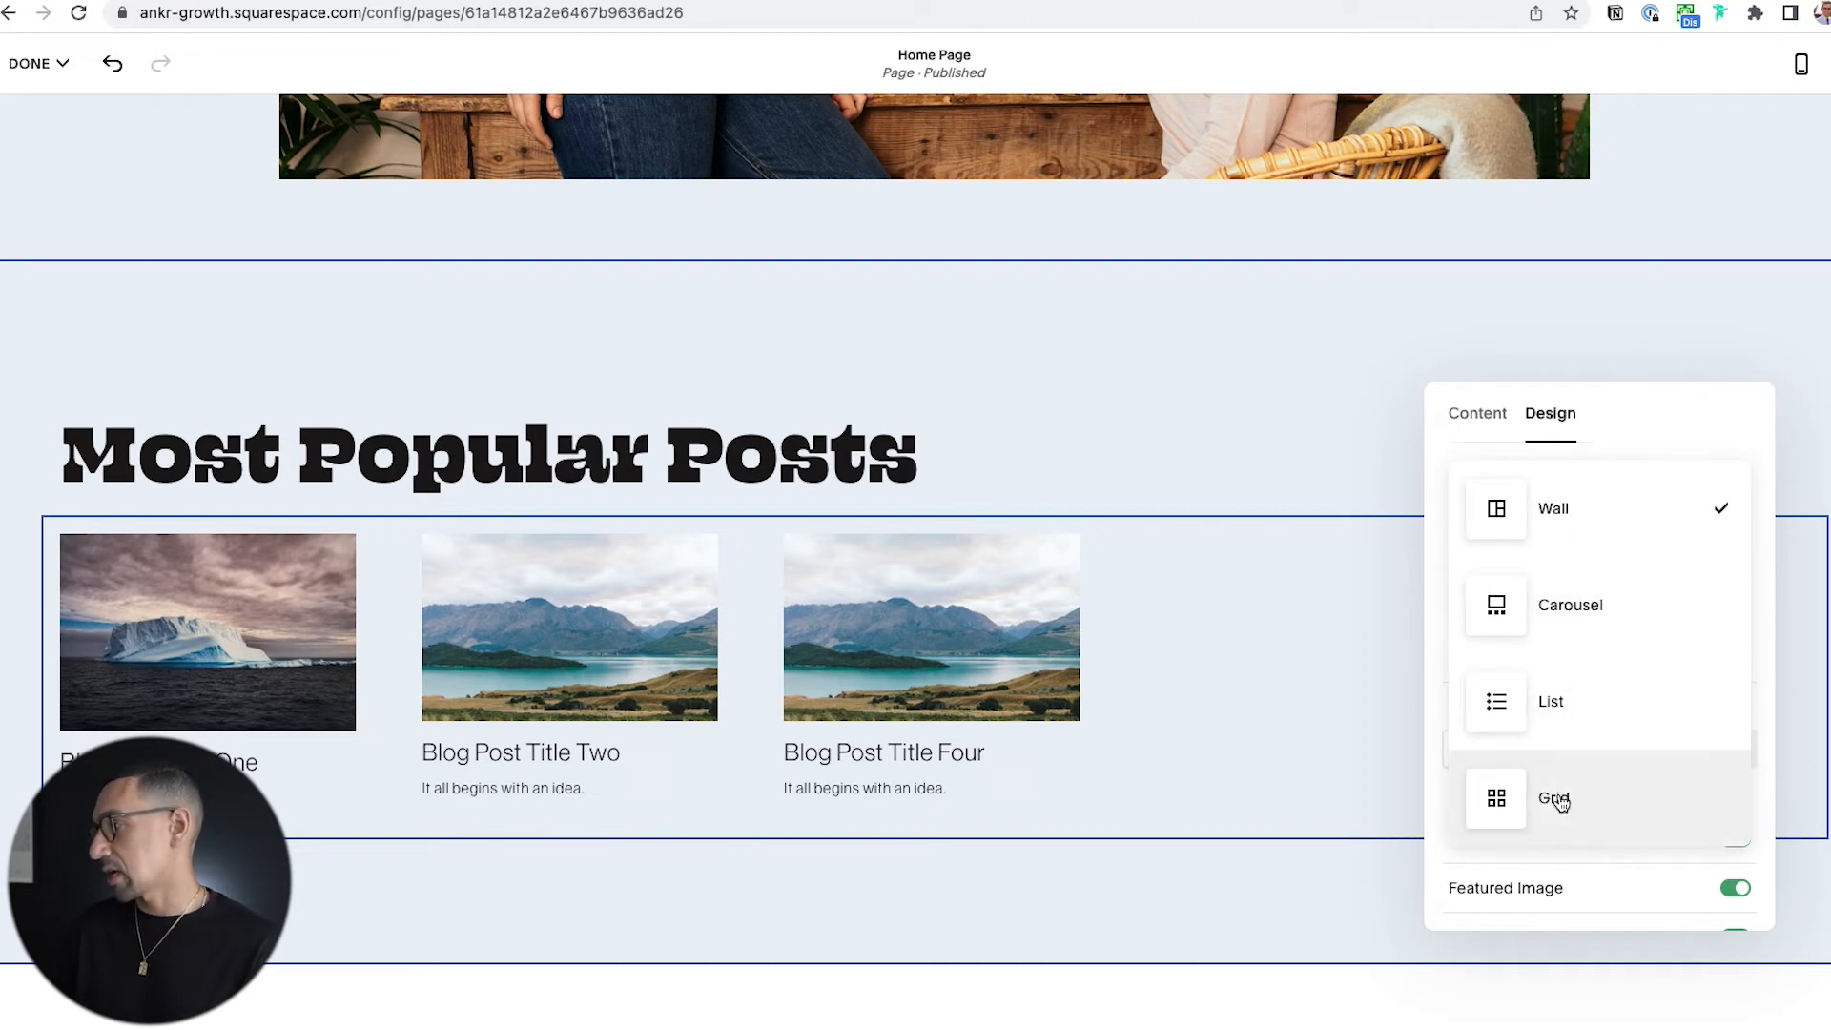
left_click(1558, 799)
left_click(1550, 511)
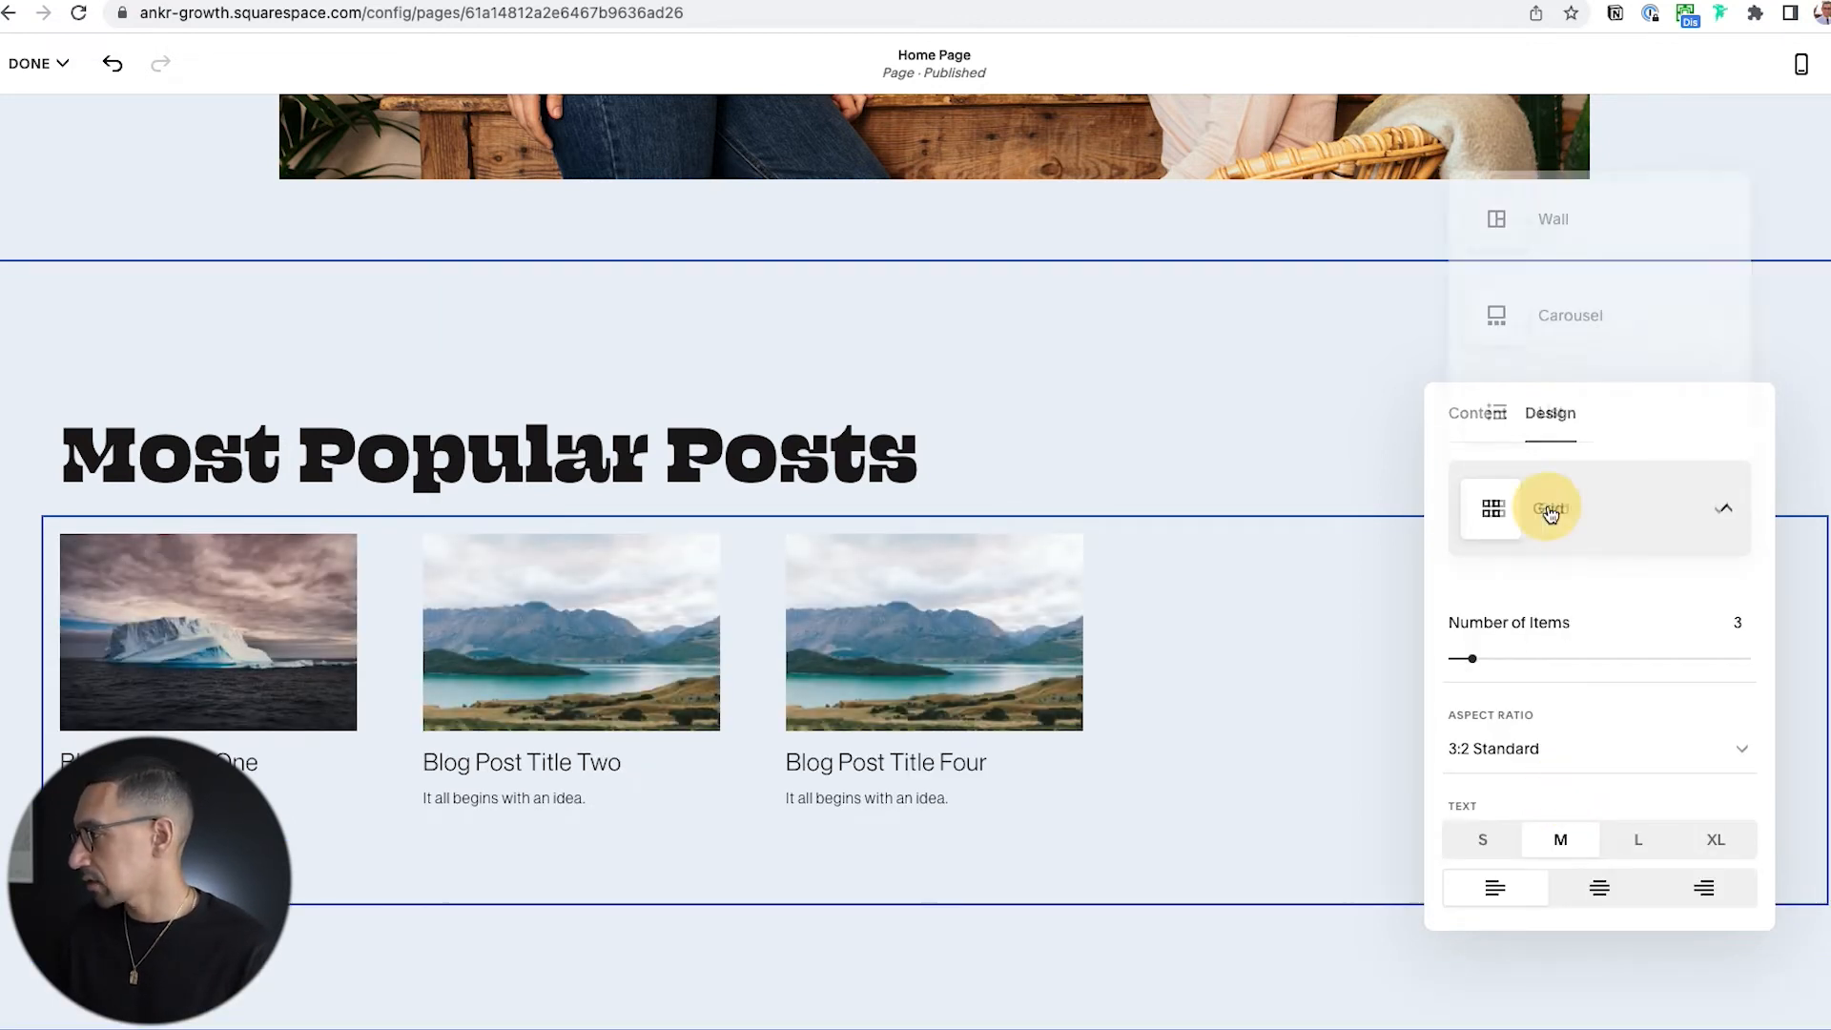
left_click(1611, 313)
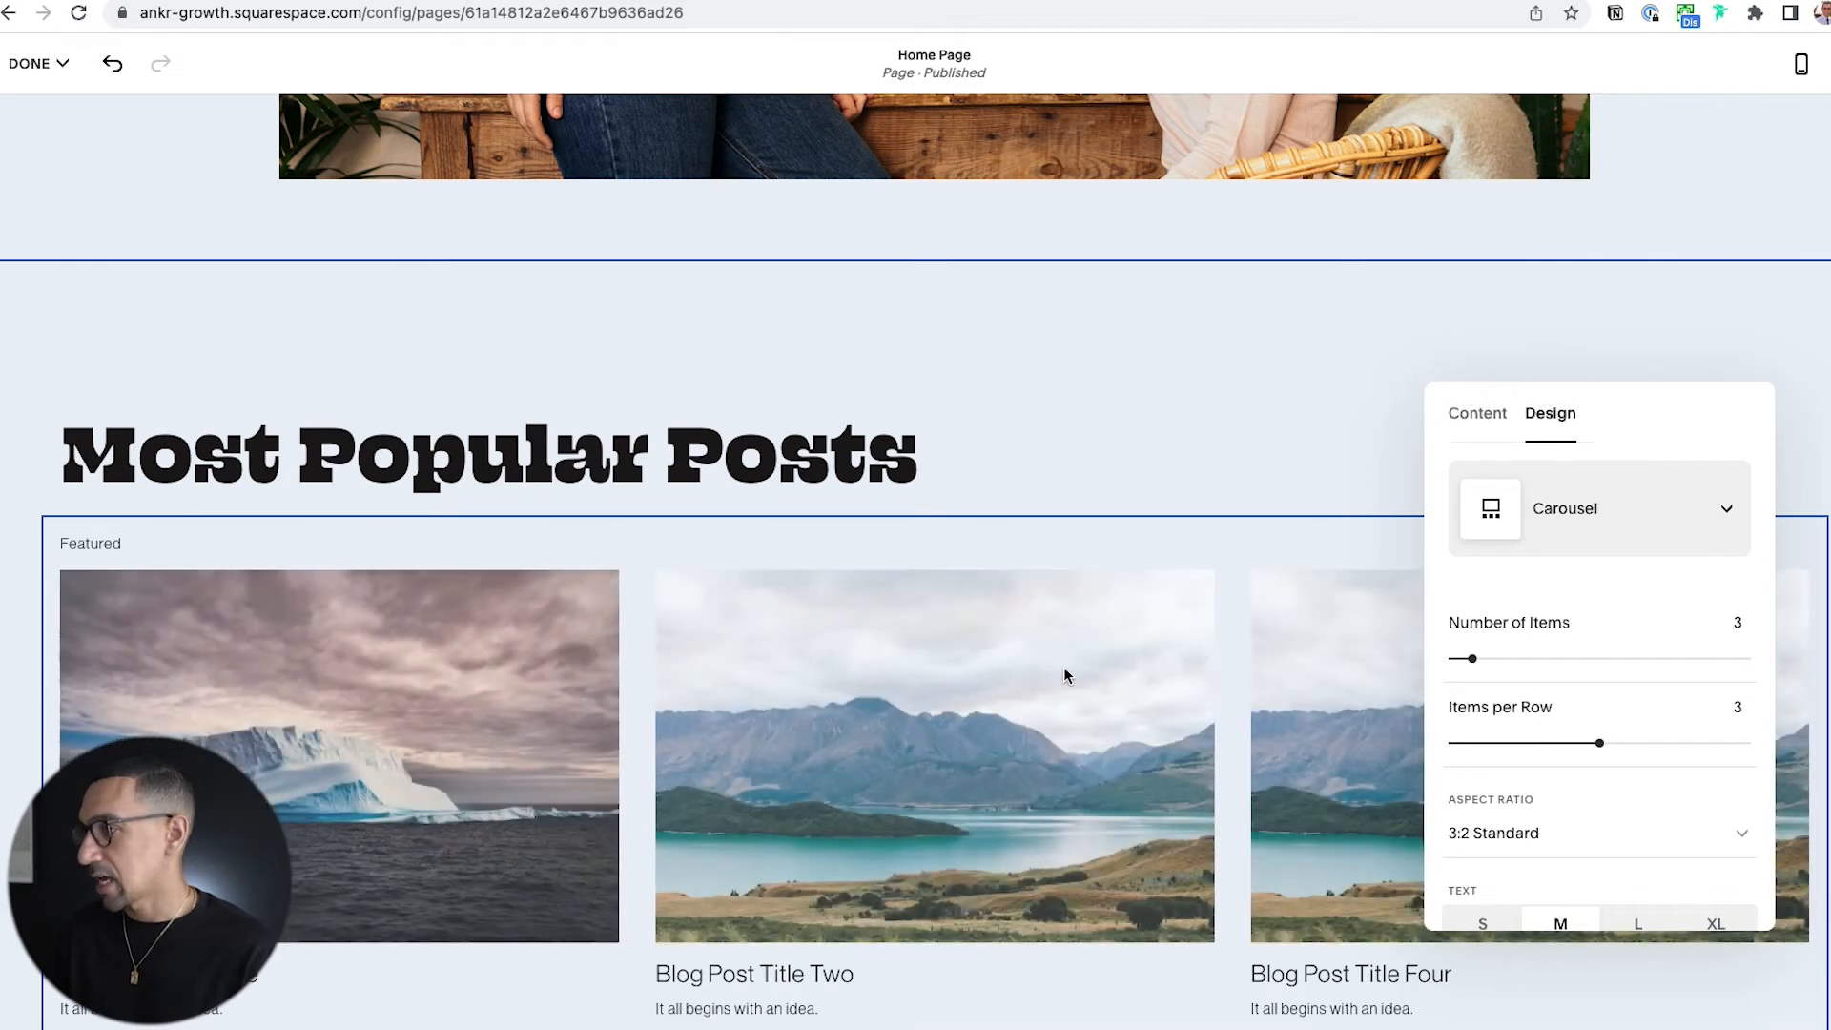
Remove the "Featured" header text from the summary block and enable its Read More Link.
scroll(1049, 667, "down", 2)
scroll(1545, 611, "down", 4)
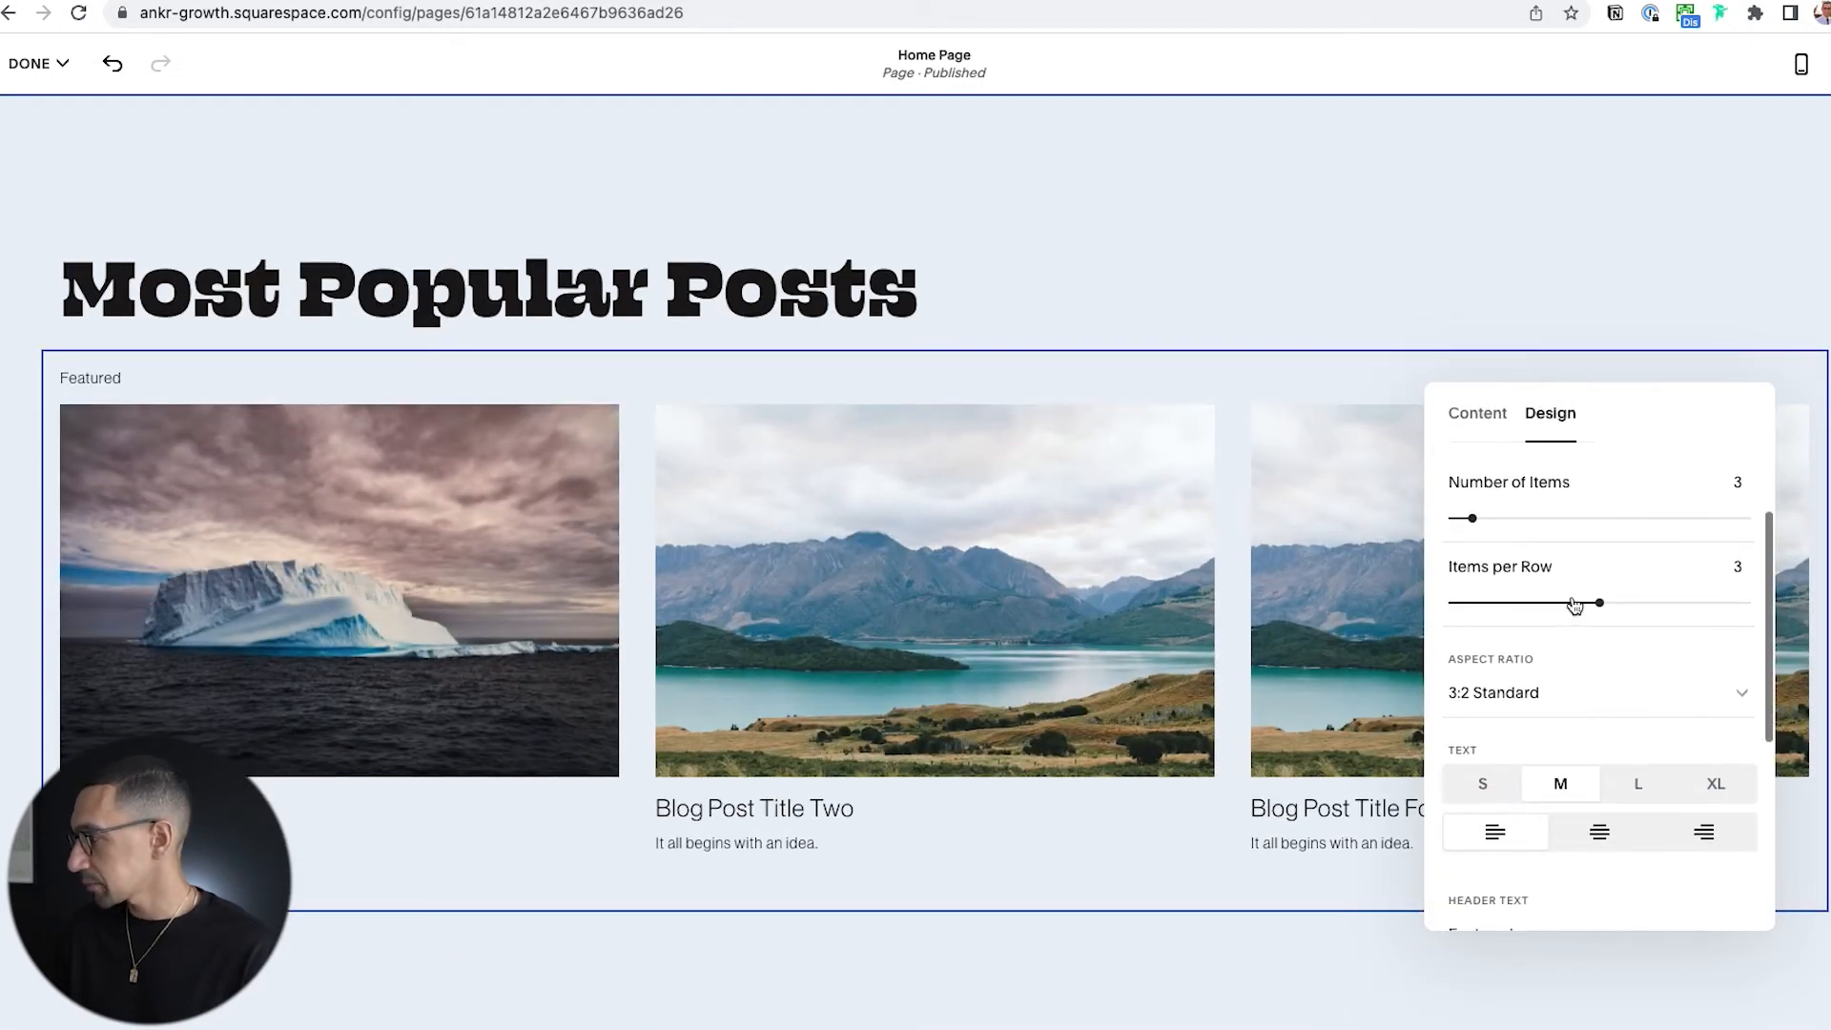
scroll(1558, 650, "down", 5)
double_click(1494, 599)
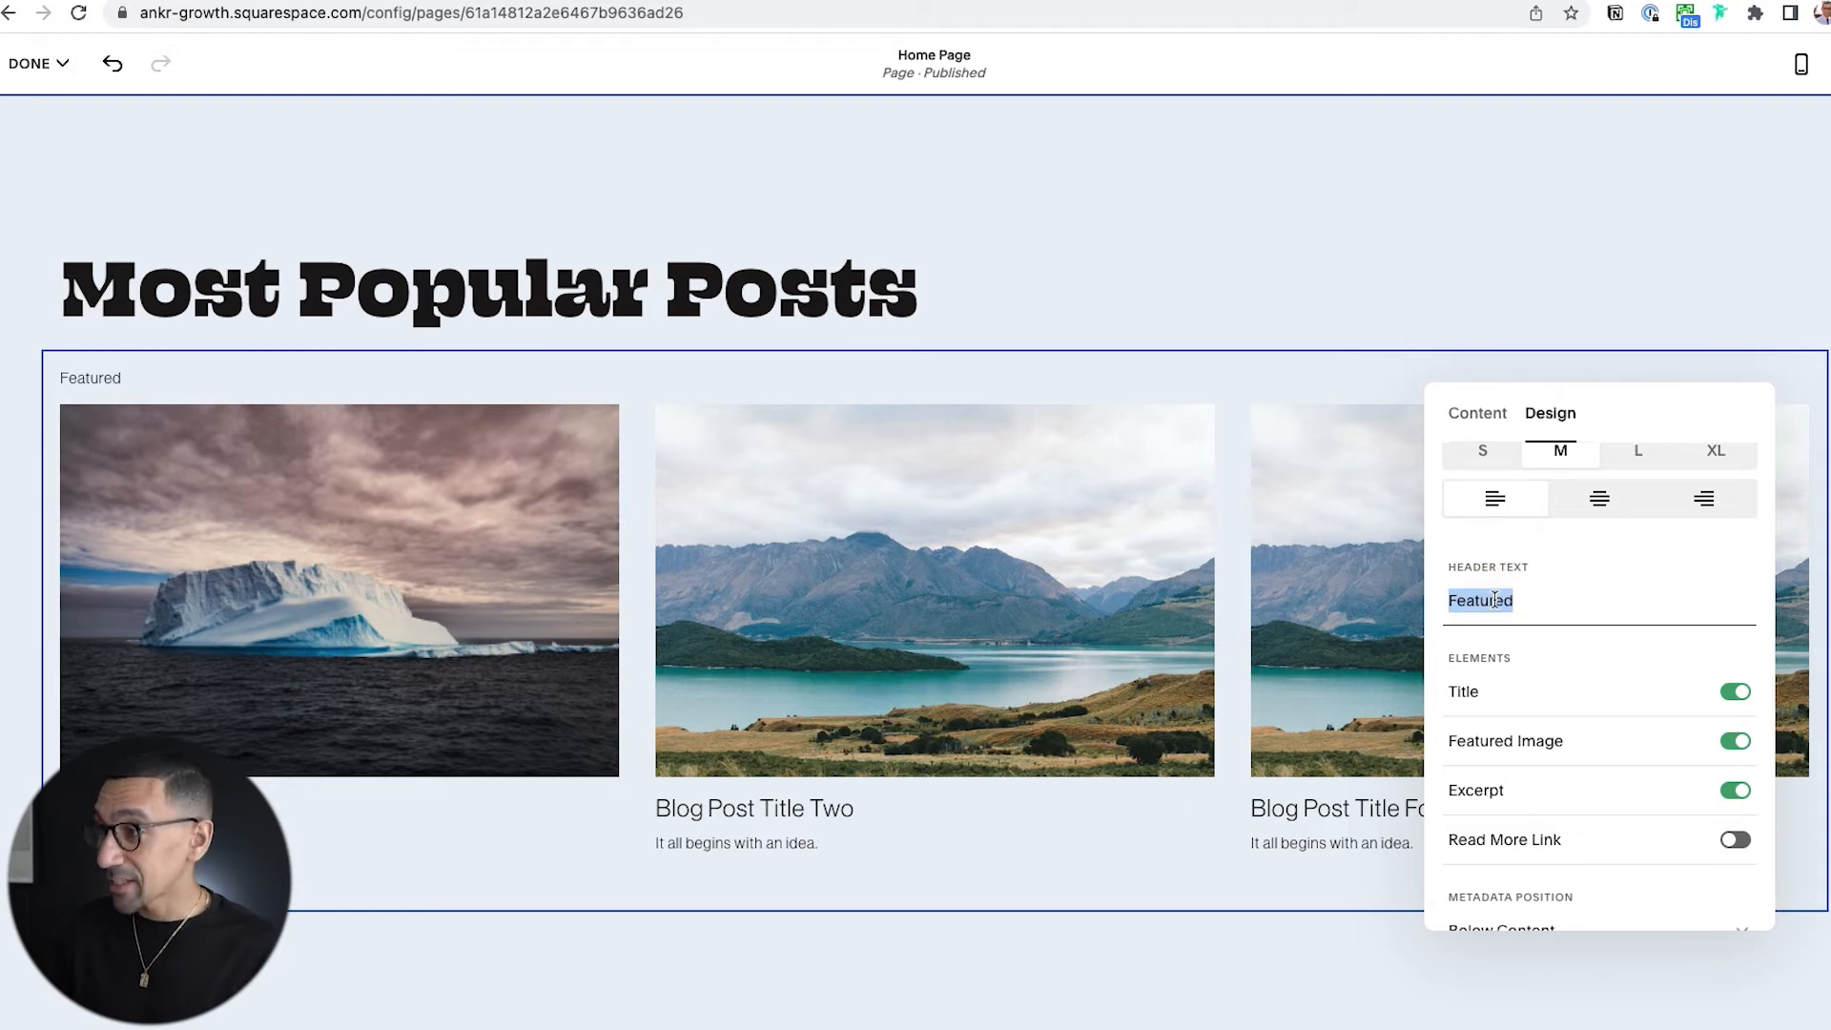
key("BackSpace")
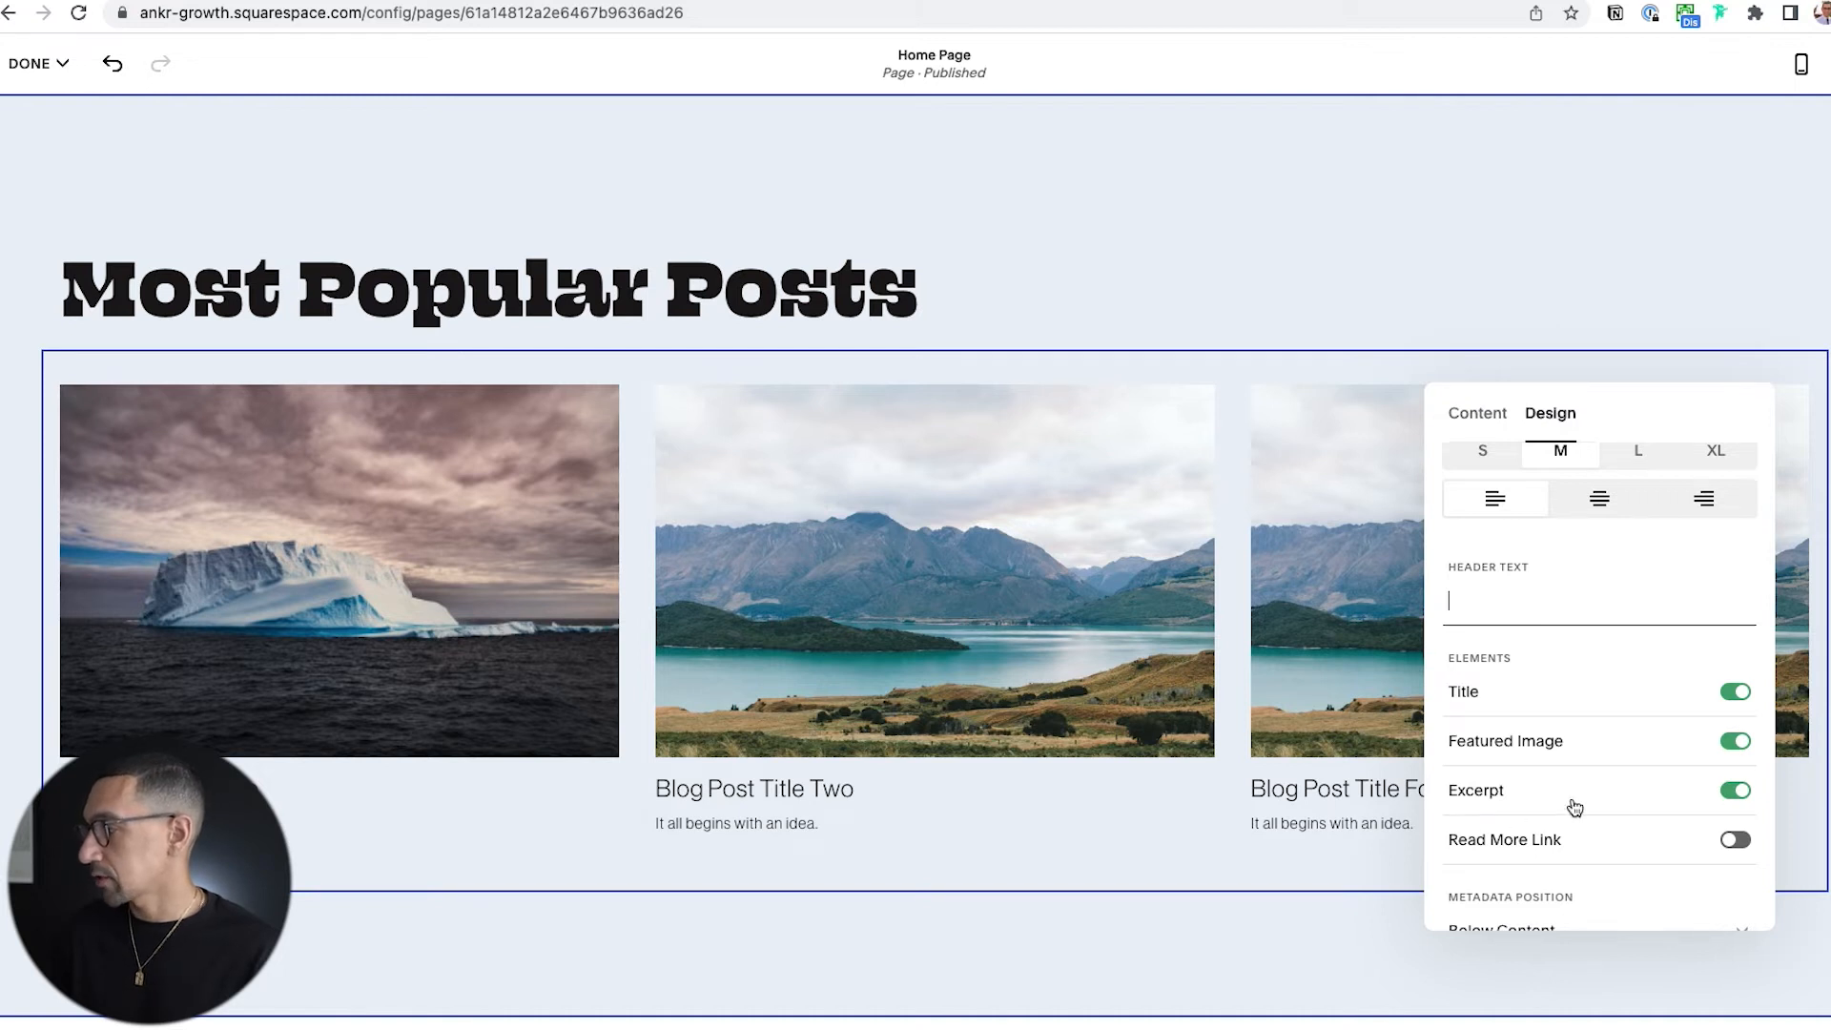
left_click(1732, 841)
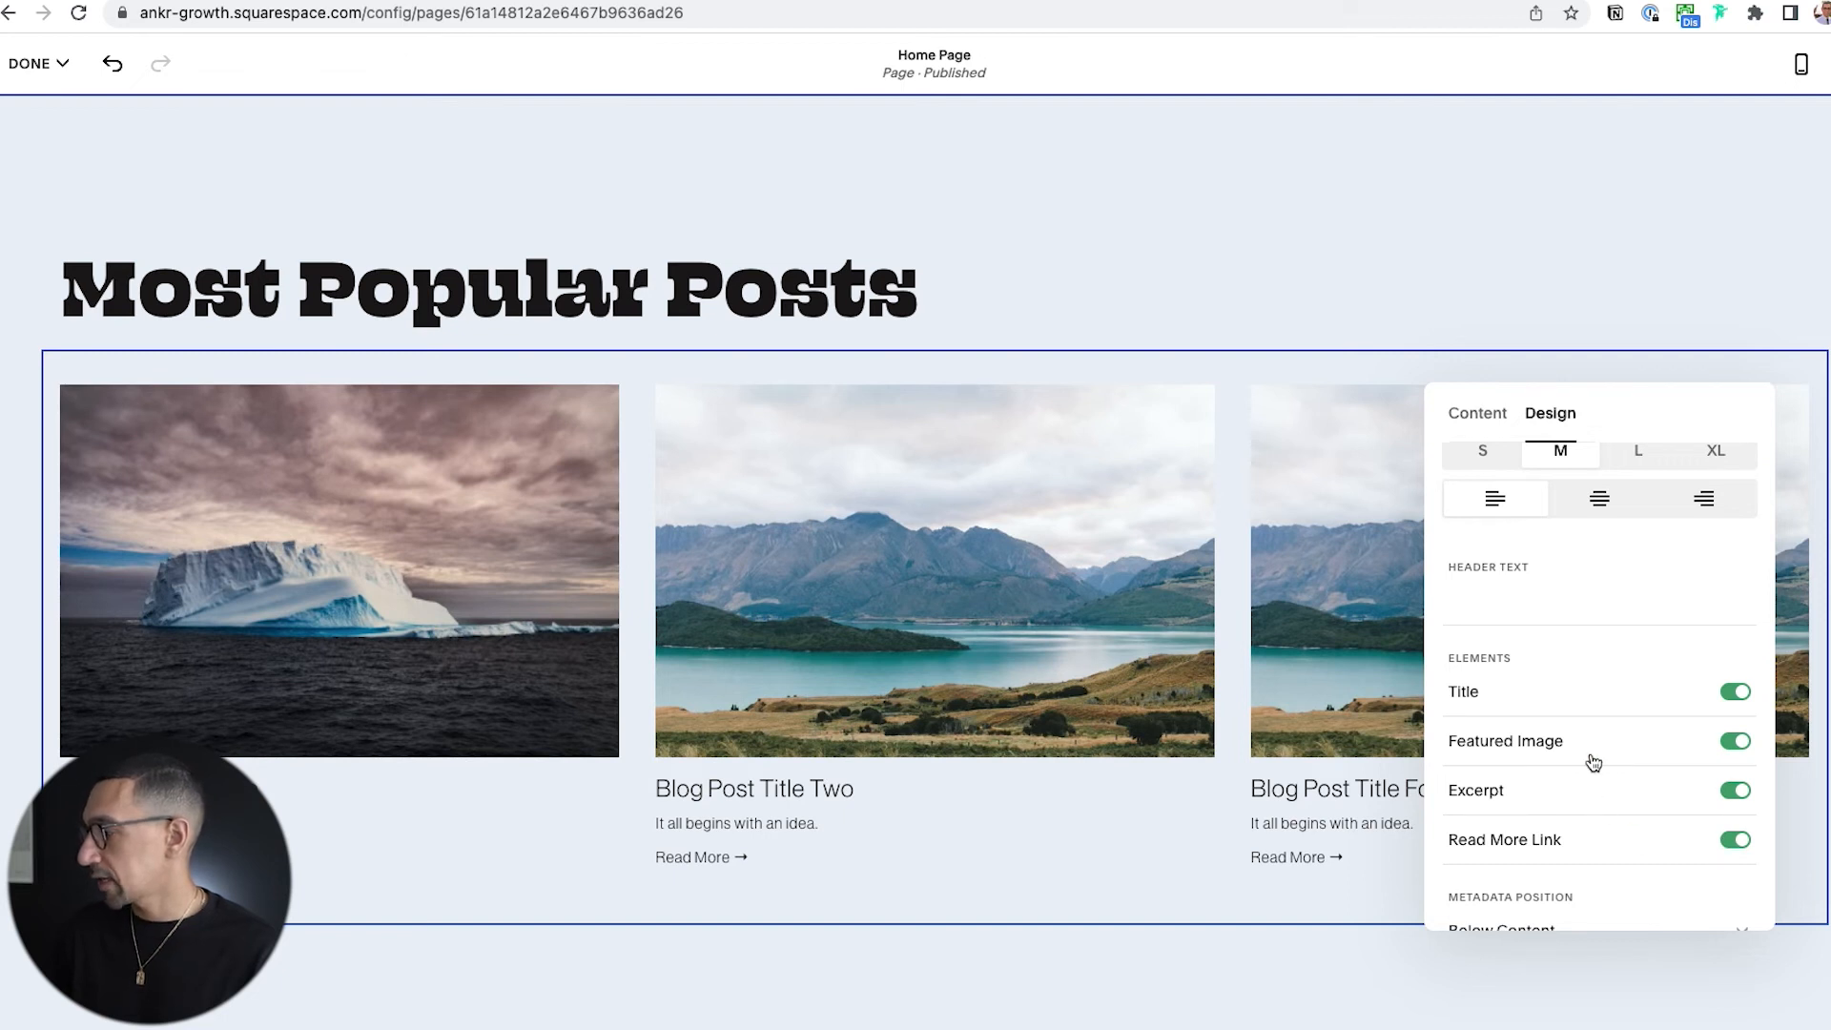
Set the summary block's Number of Items to 12 and close its settings.
scroll(1593, 762, "down", 1)
scroll(1593, 753, "up", 4)
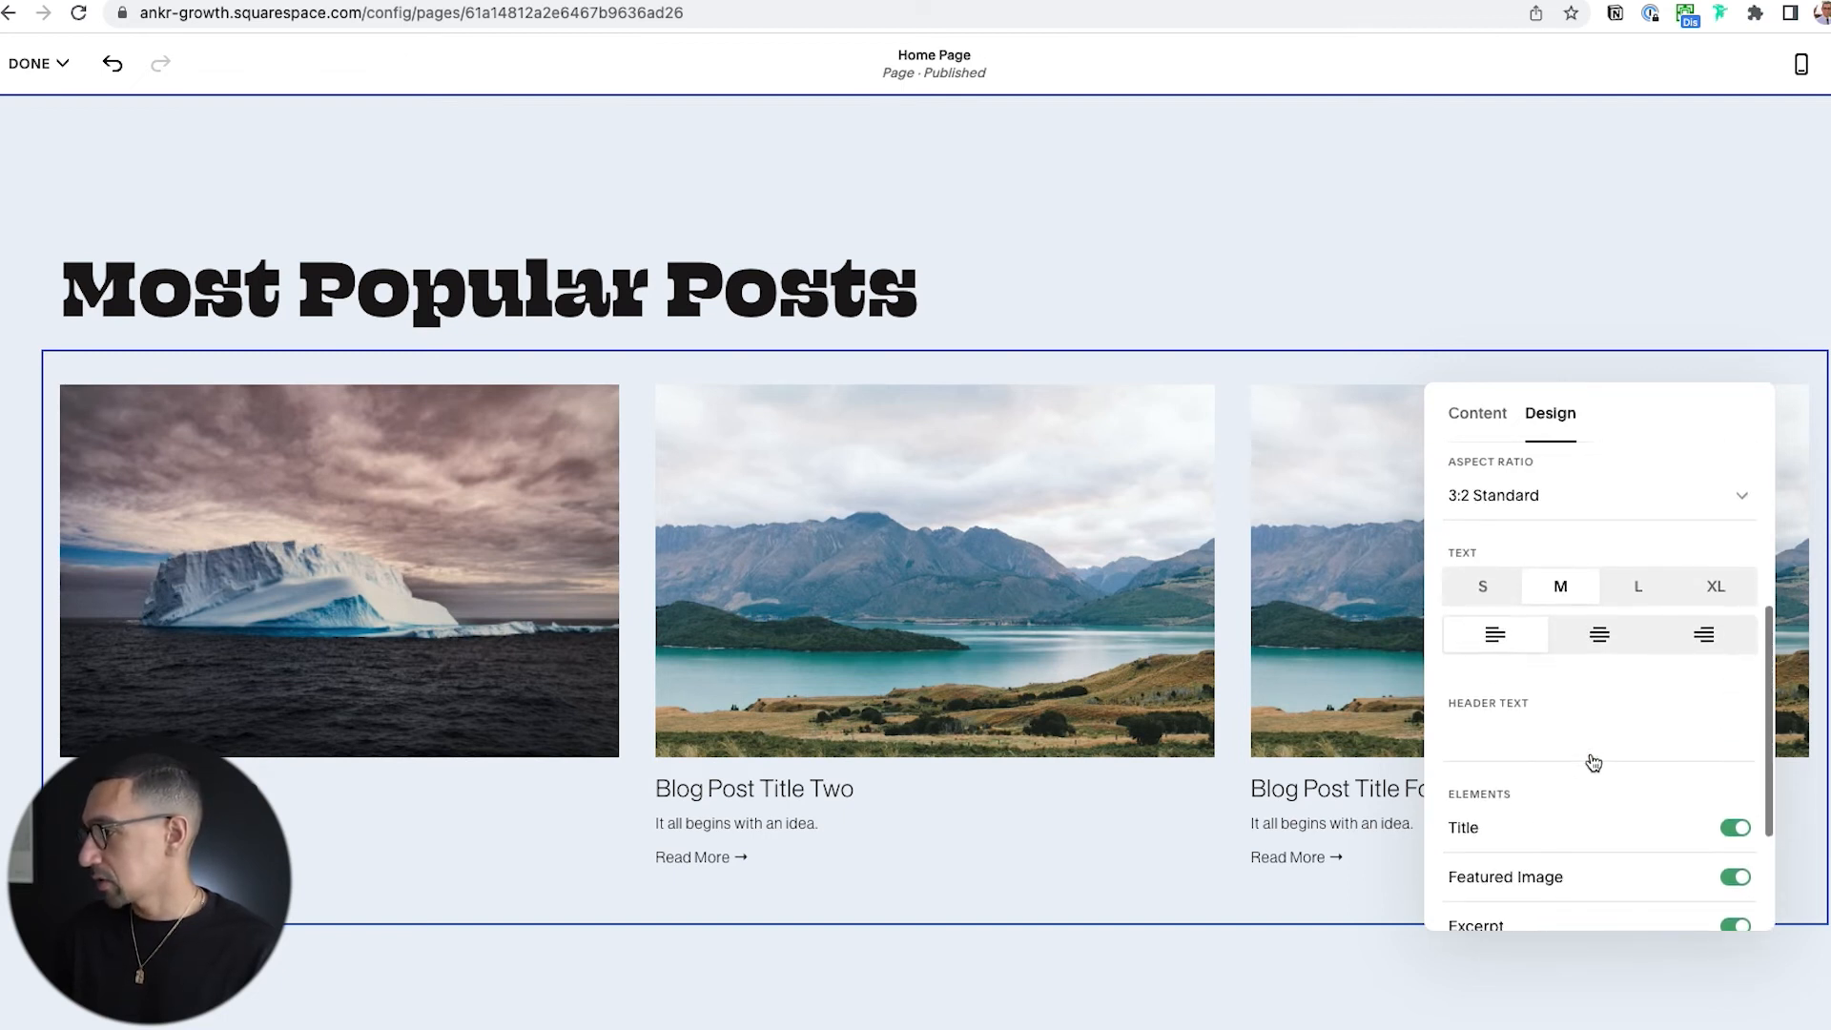
scroll(1594, 727, "up", 4)
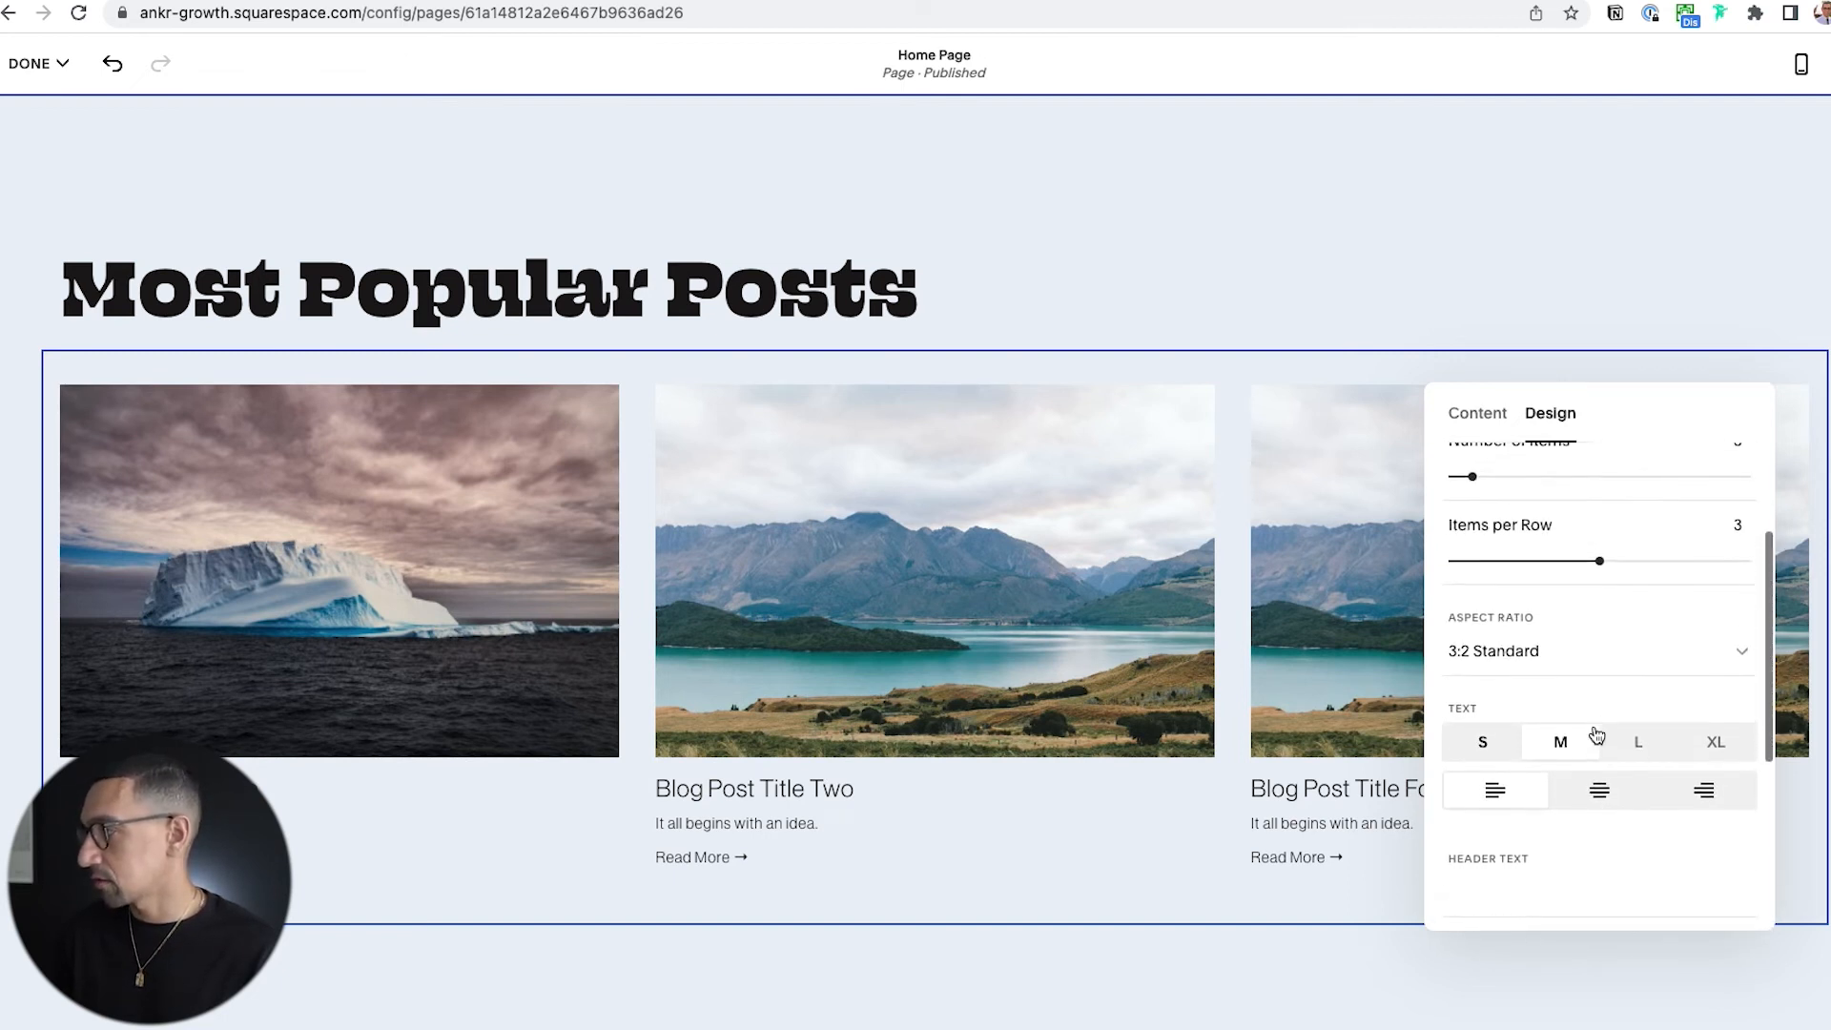
scroll(1554, 591, "up", 1)
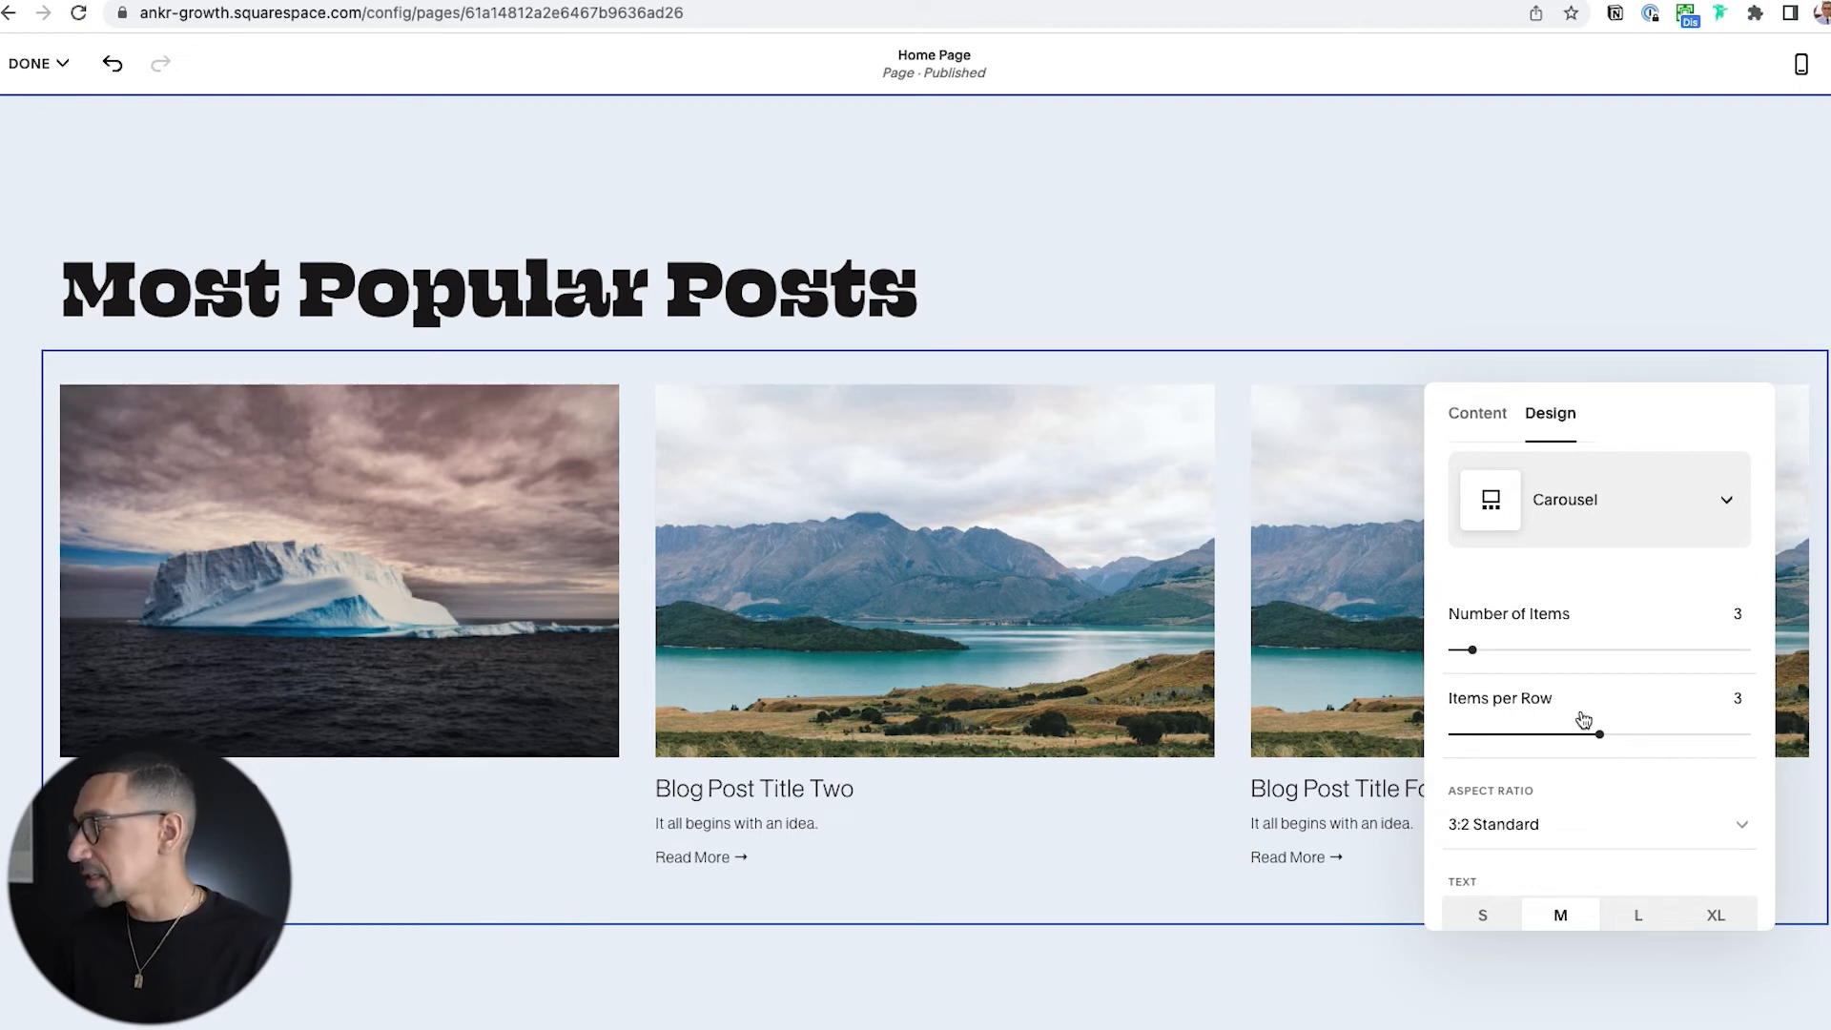
left_click(1569, 651)
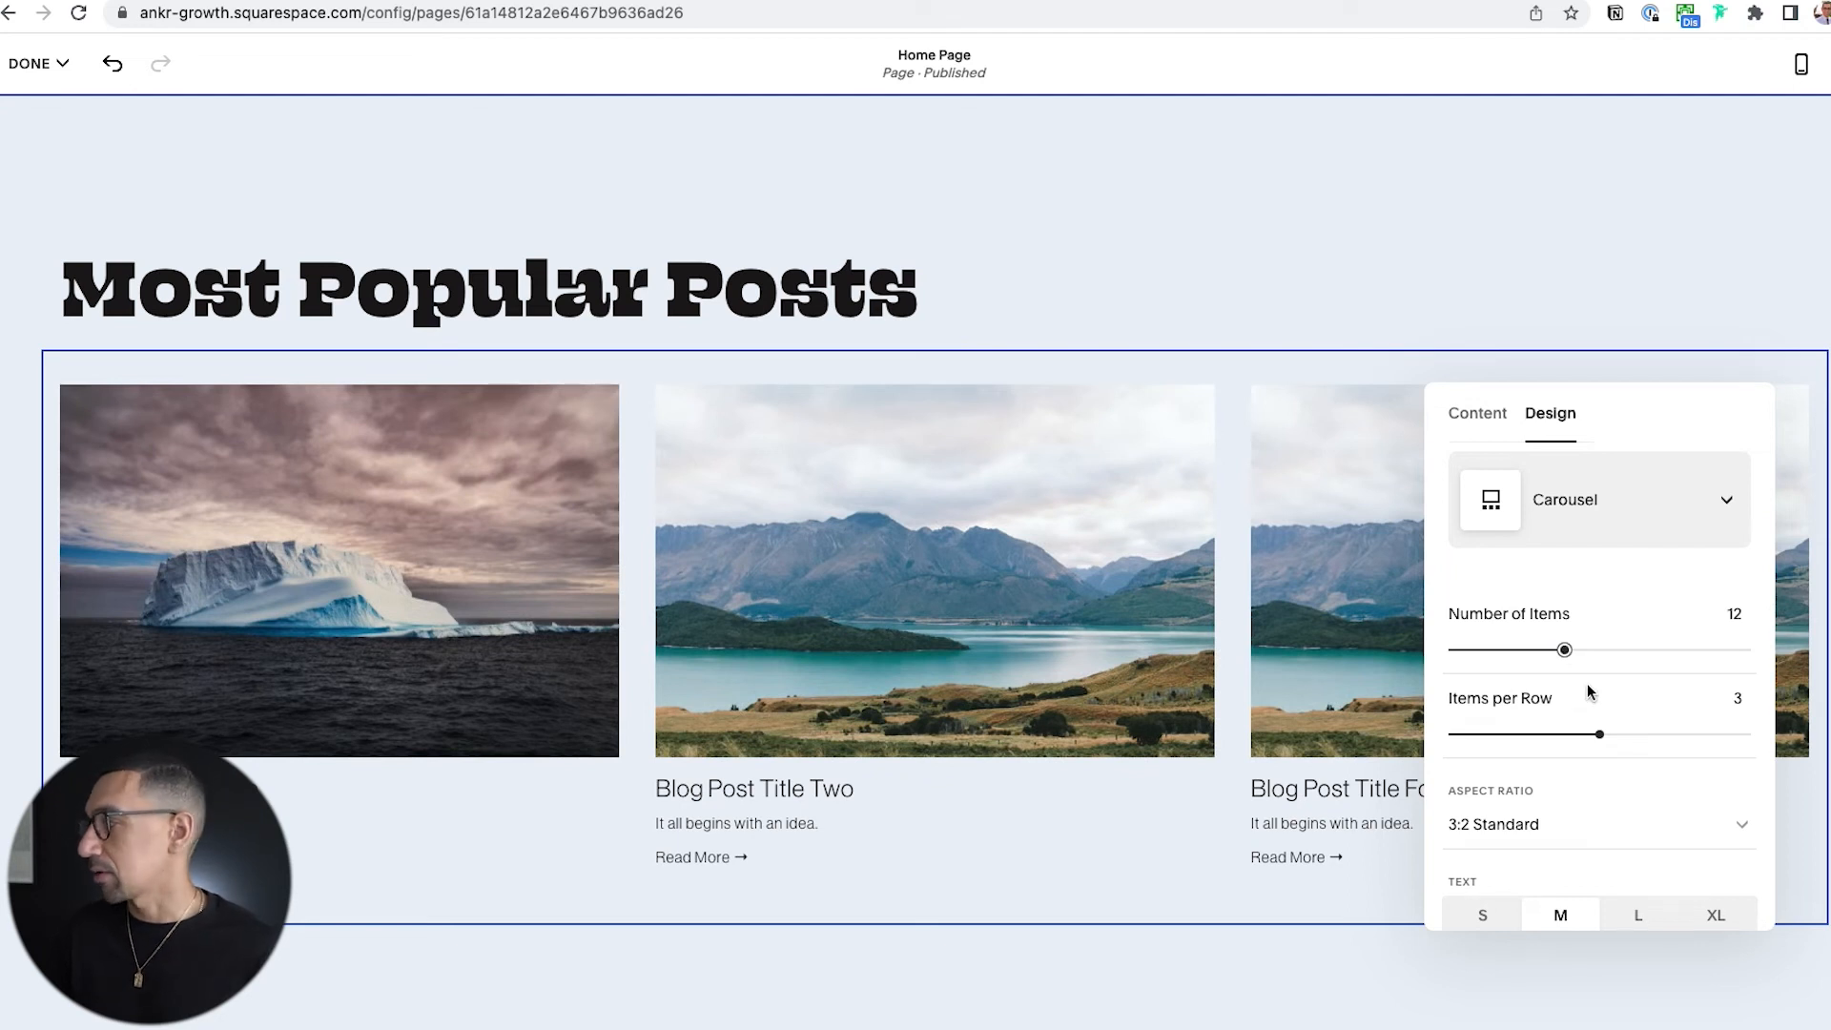
scroll(1587, 687, "up", 1)
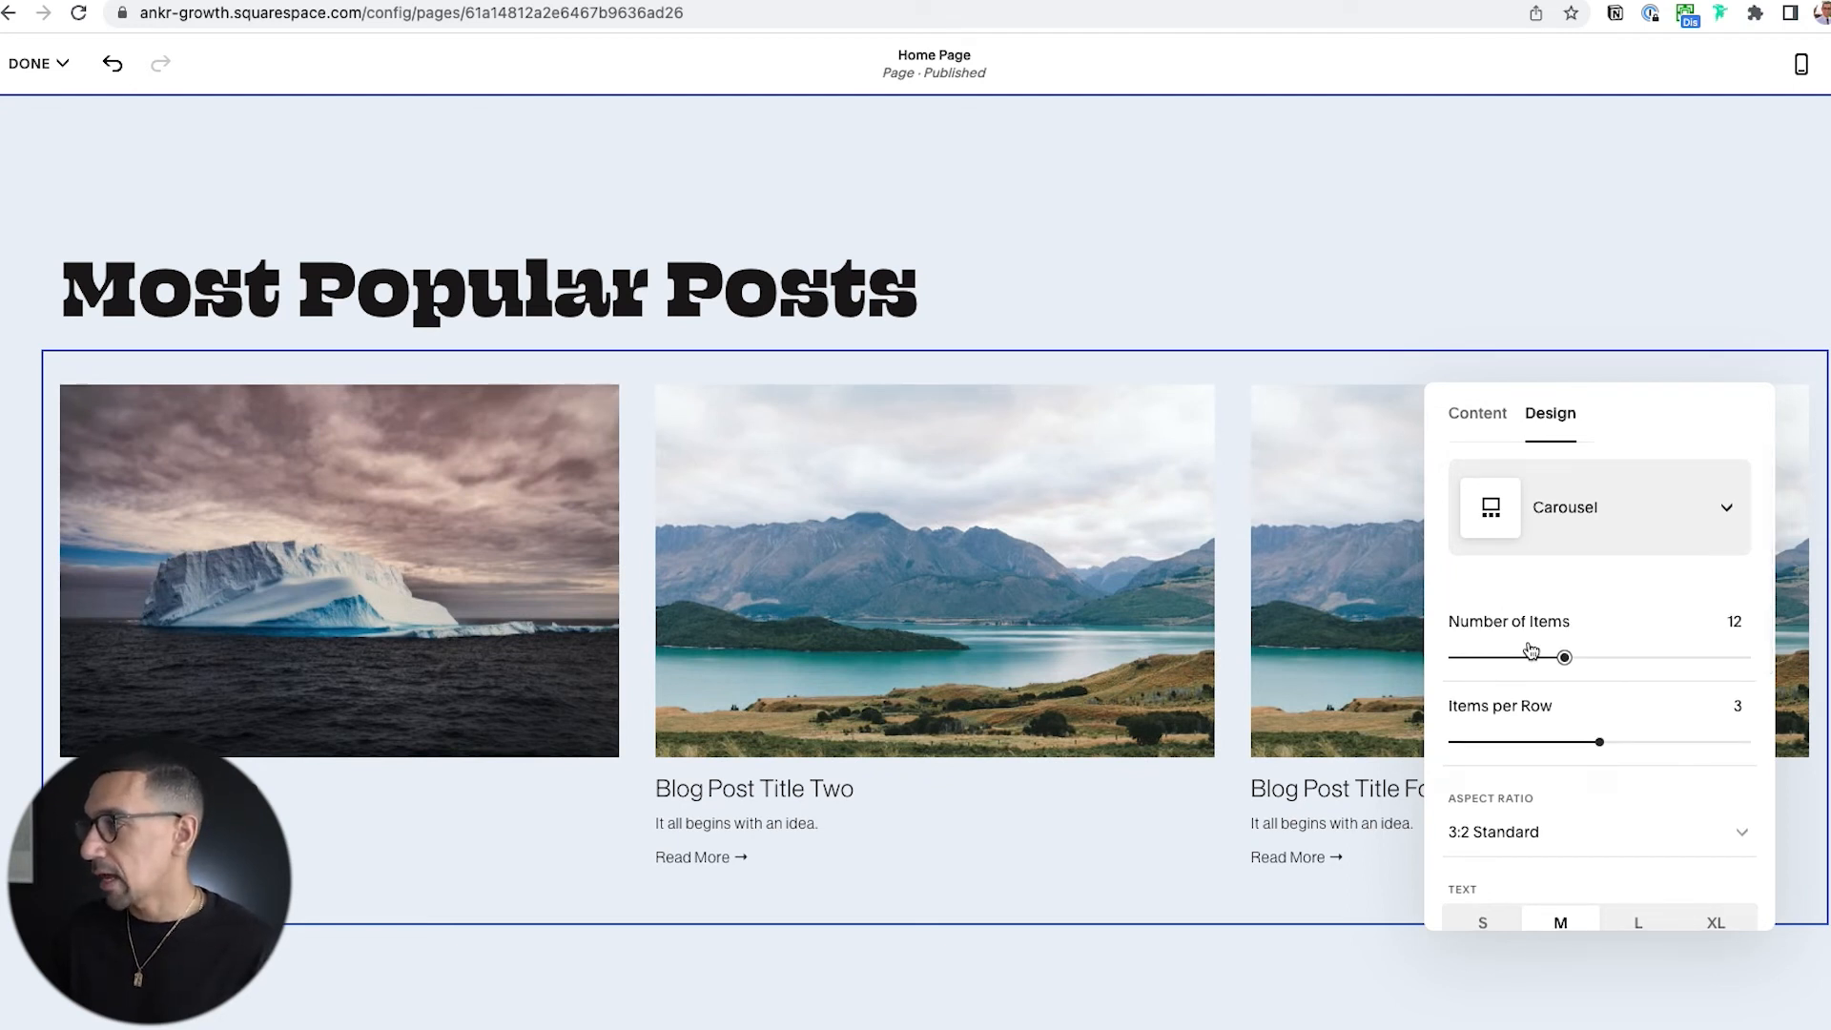
left_click(944, 288)
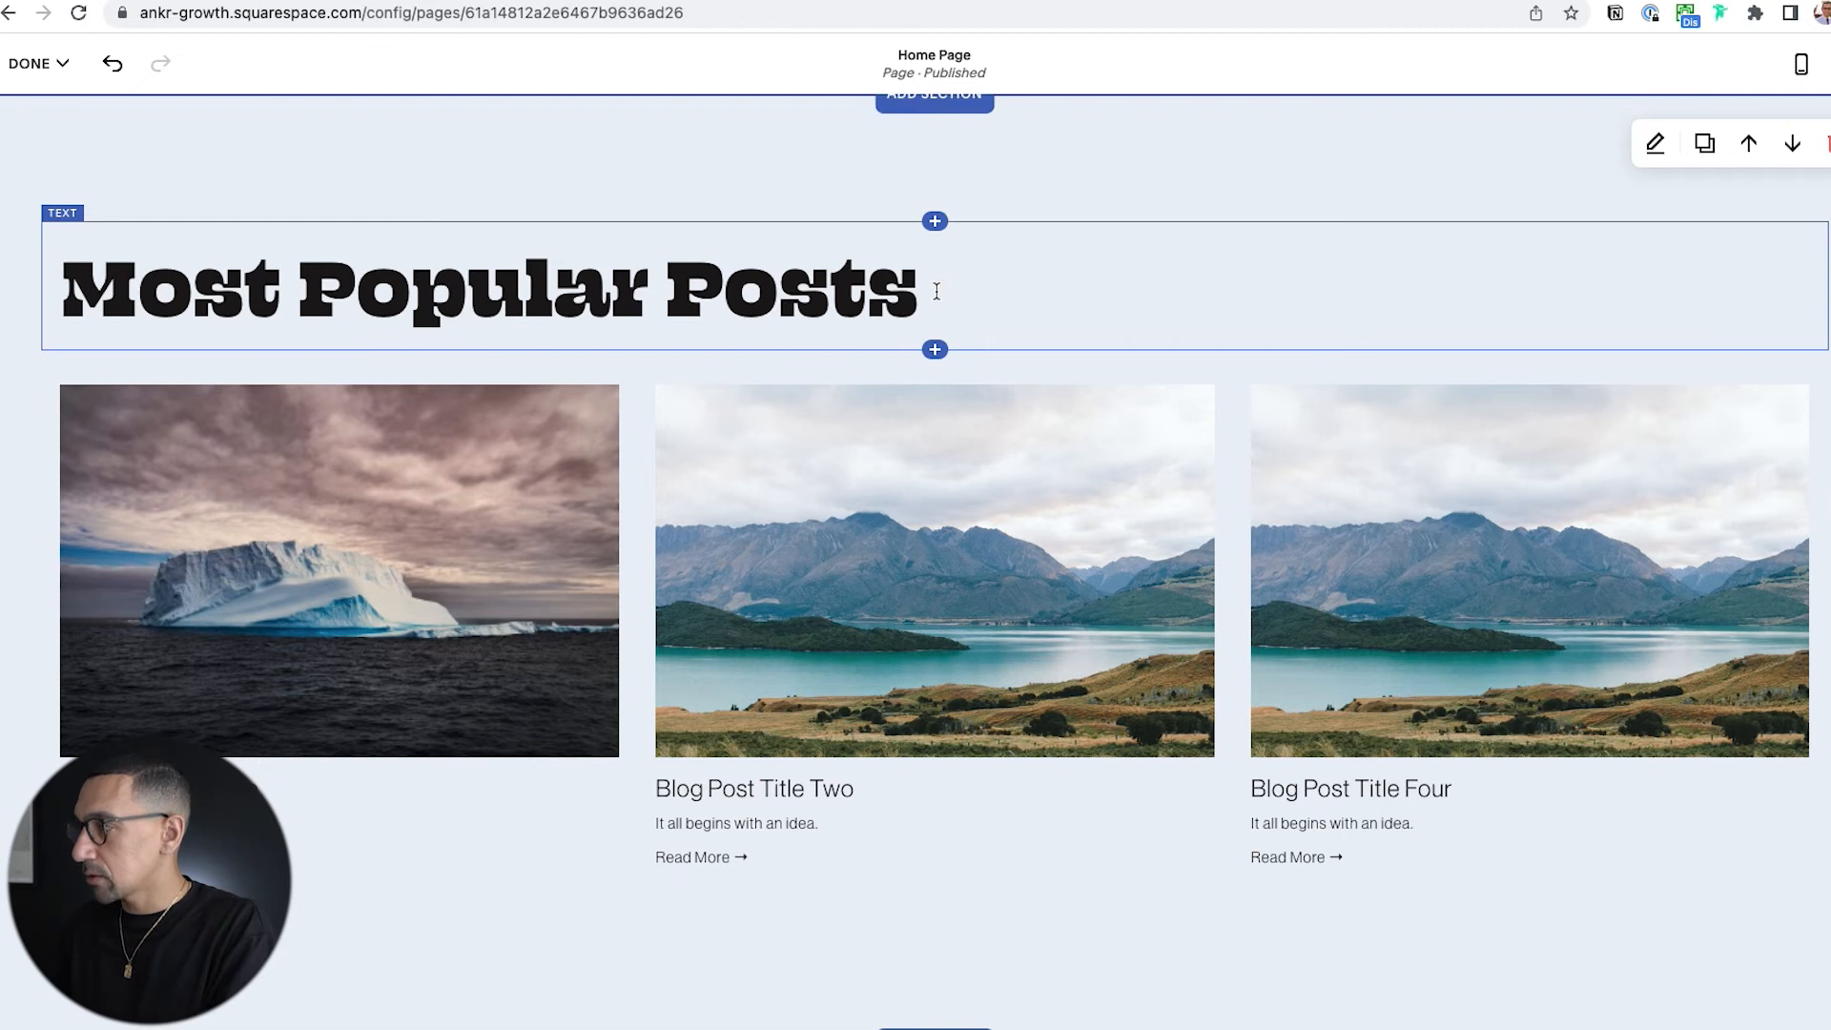
Add the paragraph "Our most popular blog posts that people love and enjoy so much and they always talk about." below the heading.
left_click(936, 288)
key("Return")
type("Our most popular blog posts that people love and enjoy so much and they always talk about.")
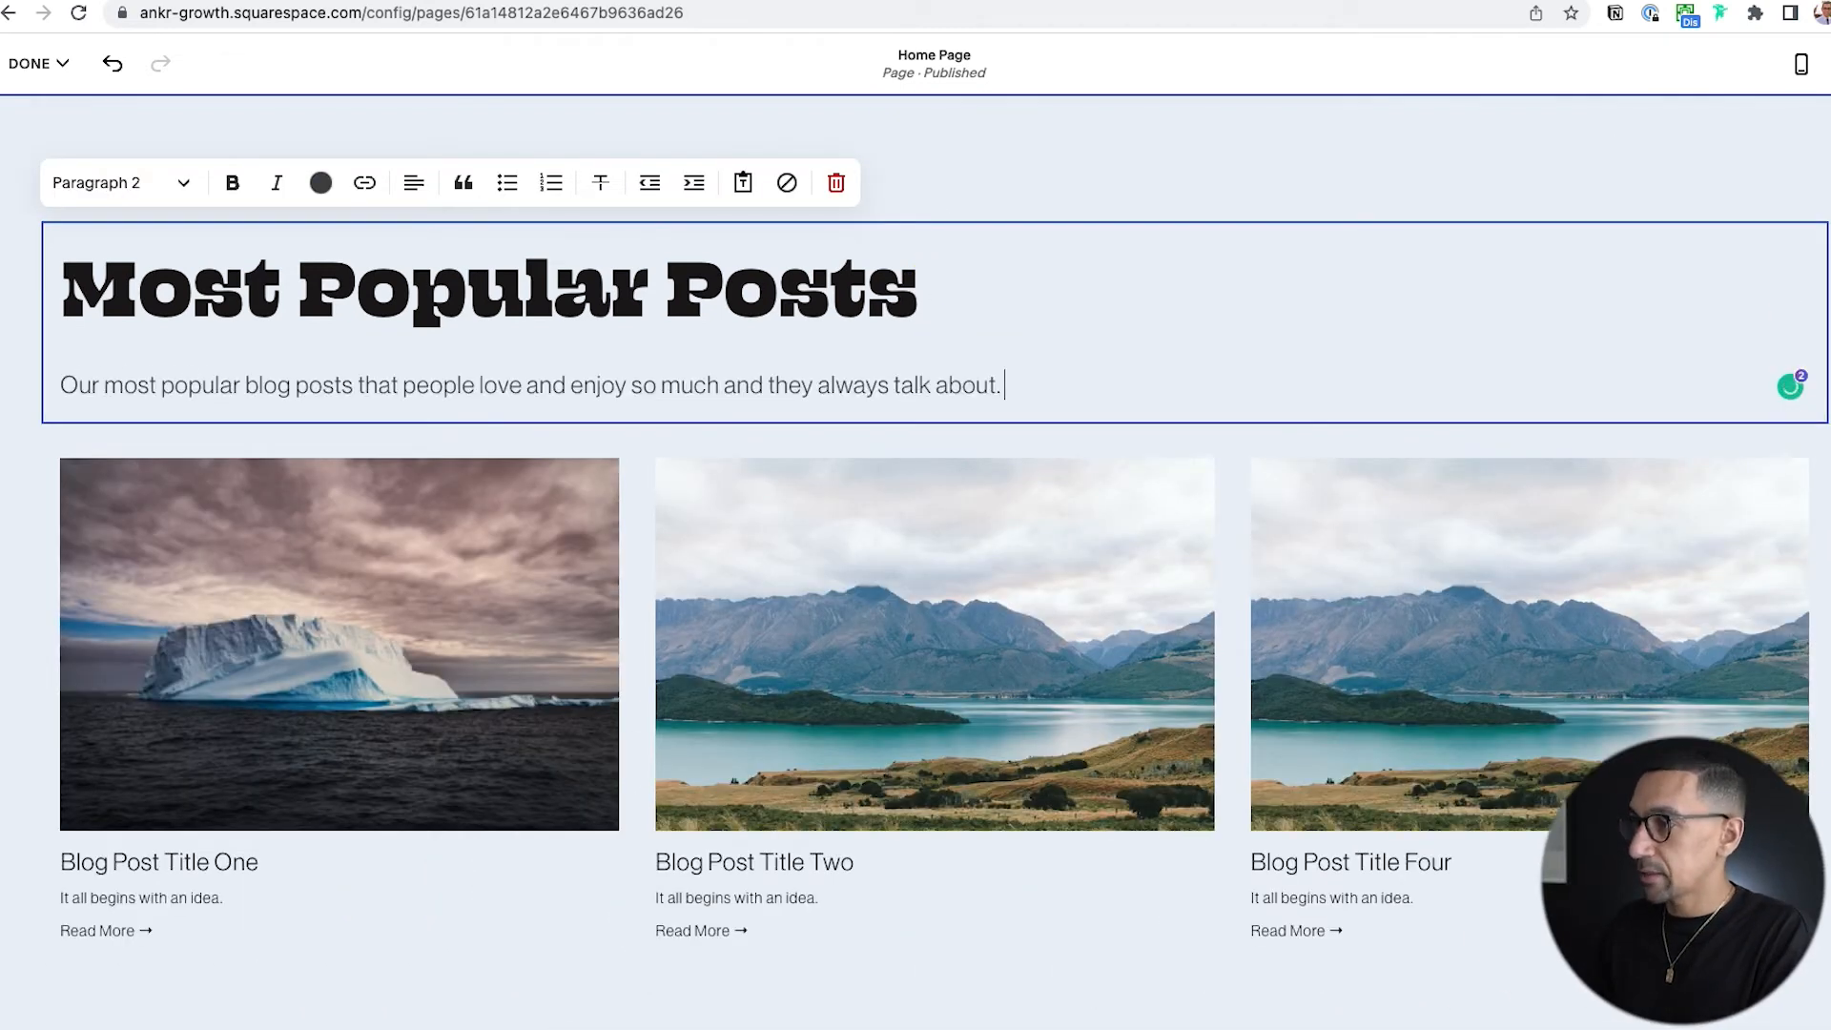
key("Escape")
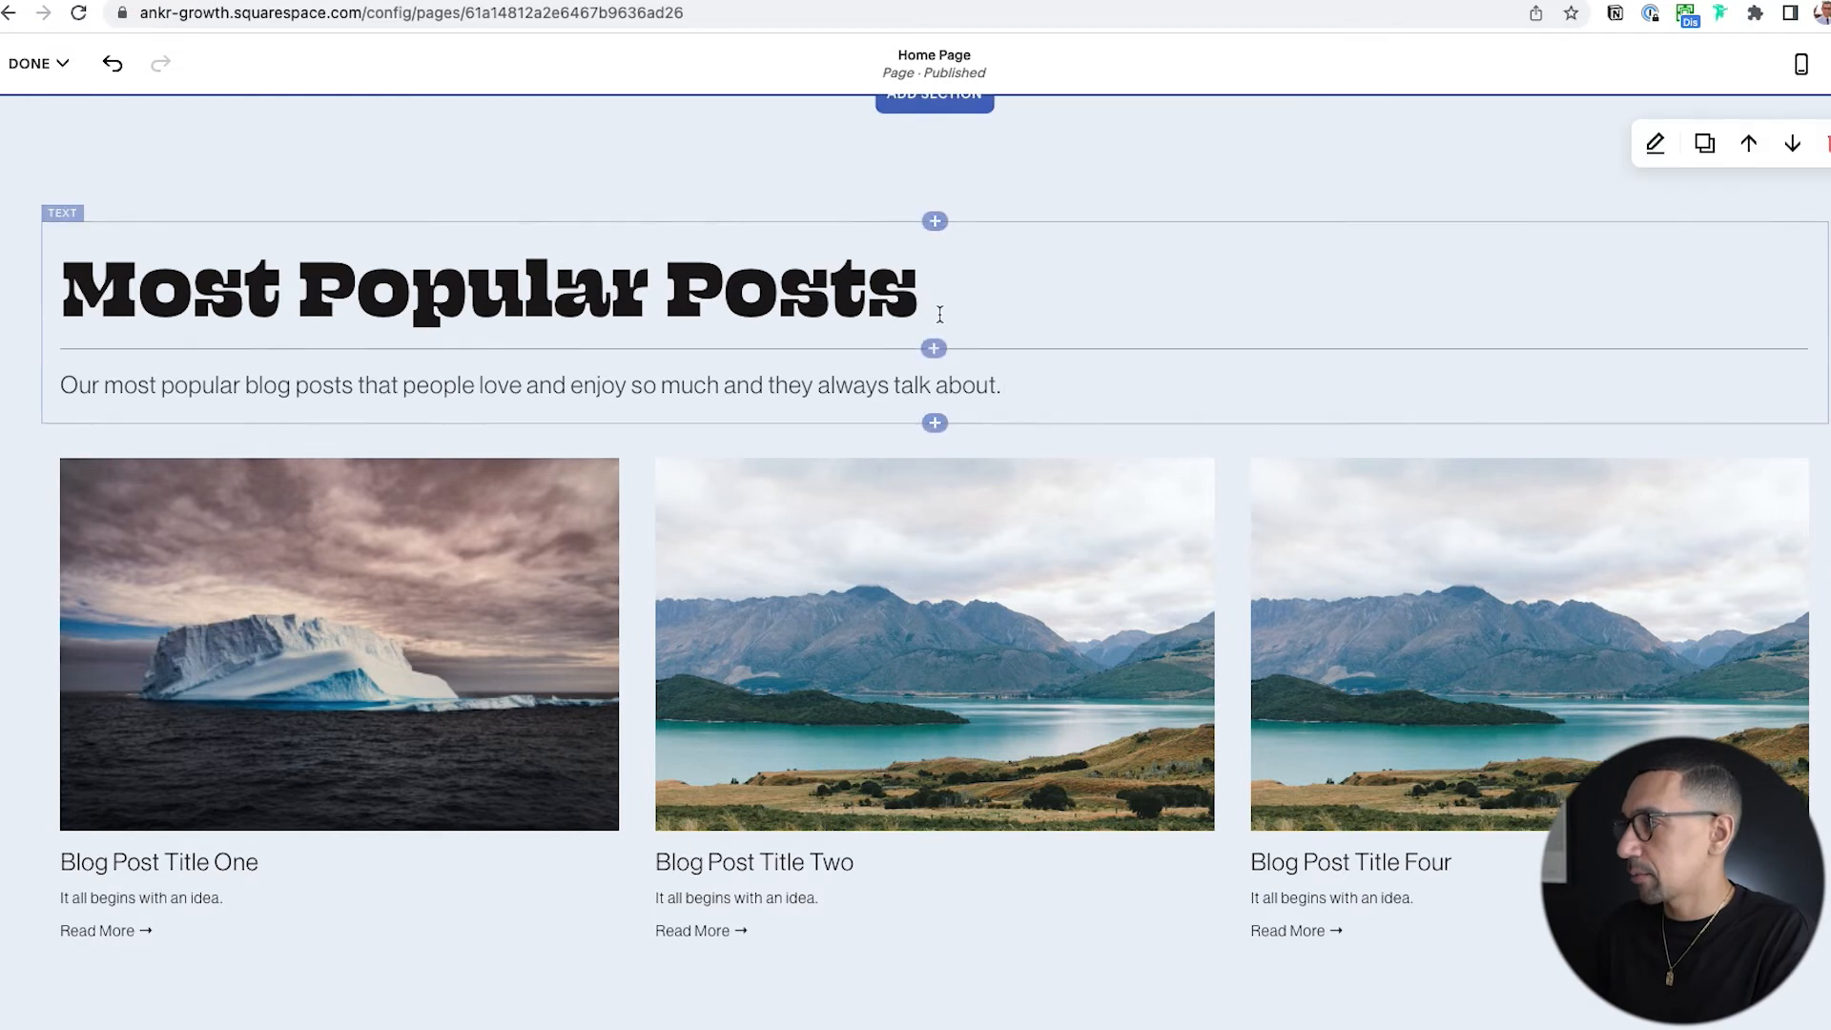
Insert a spacer beside the description paragraph, narrowing the text to the width of the first blog post.
left_click(932, 348)
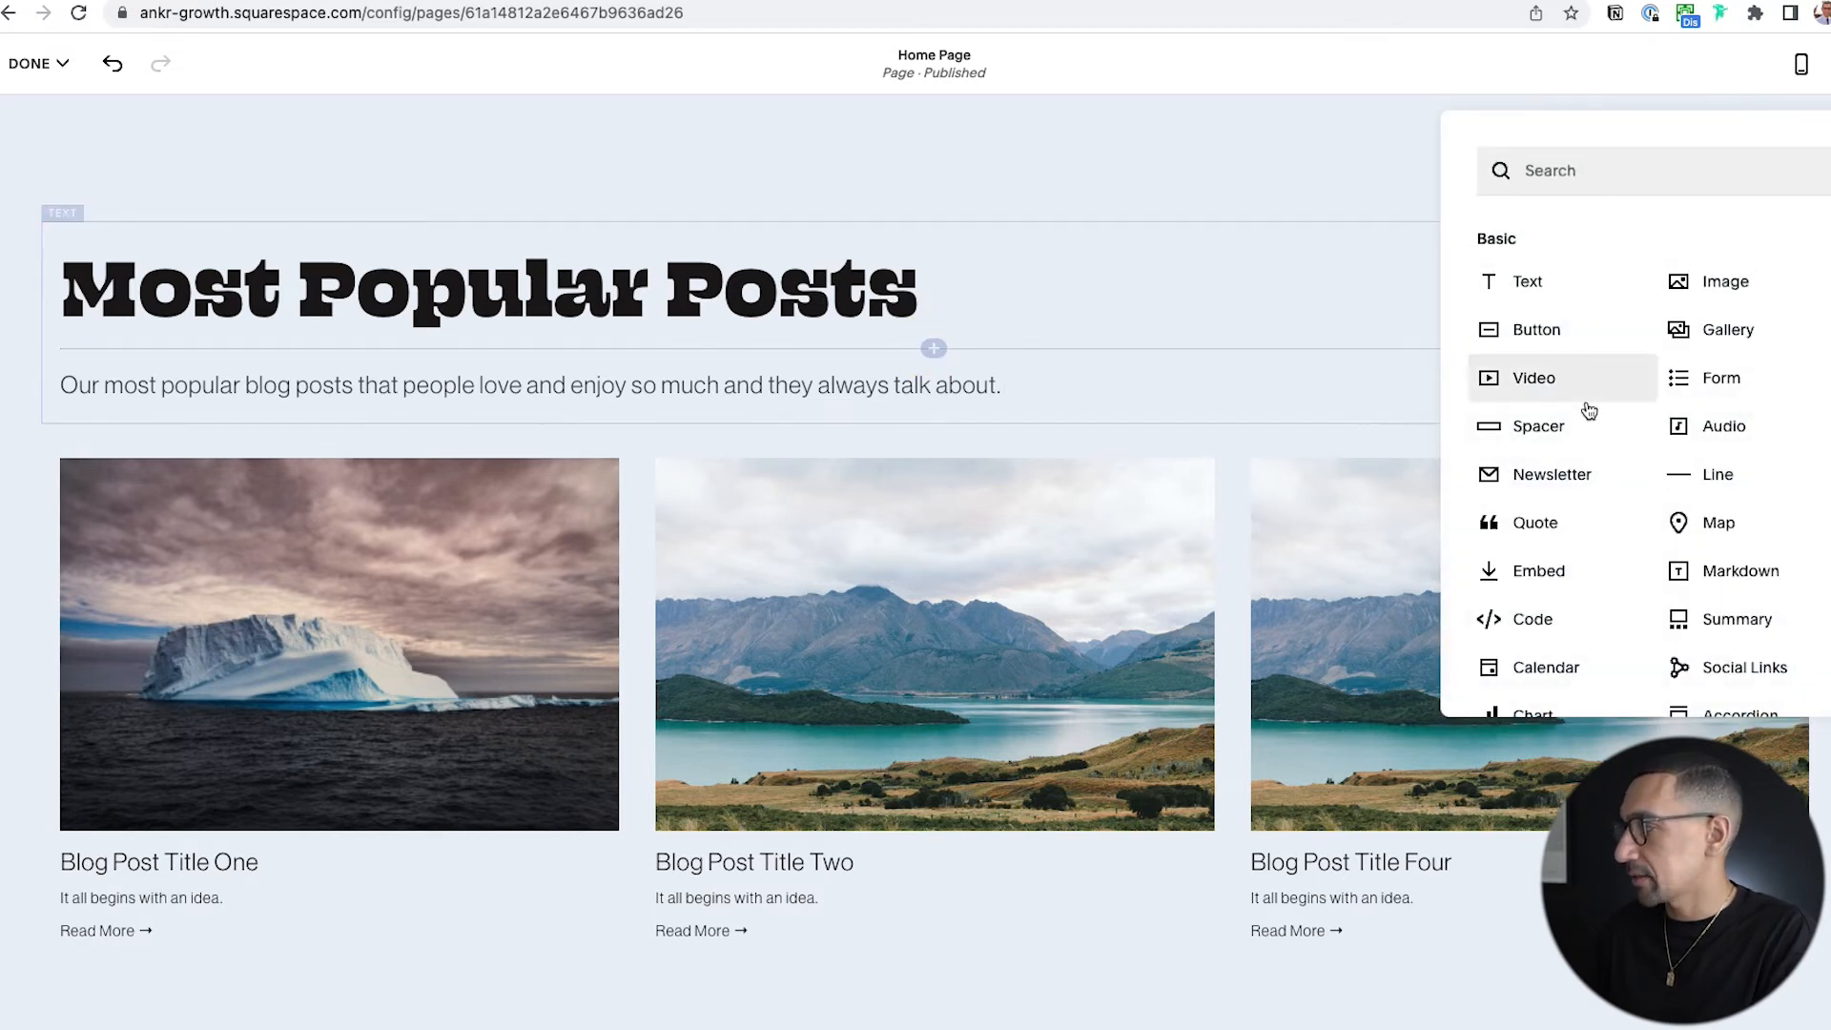
left_click(1535, 425)
left_click_drag(944, 371, 1774, 458)
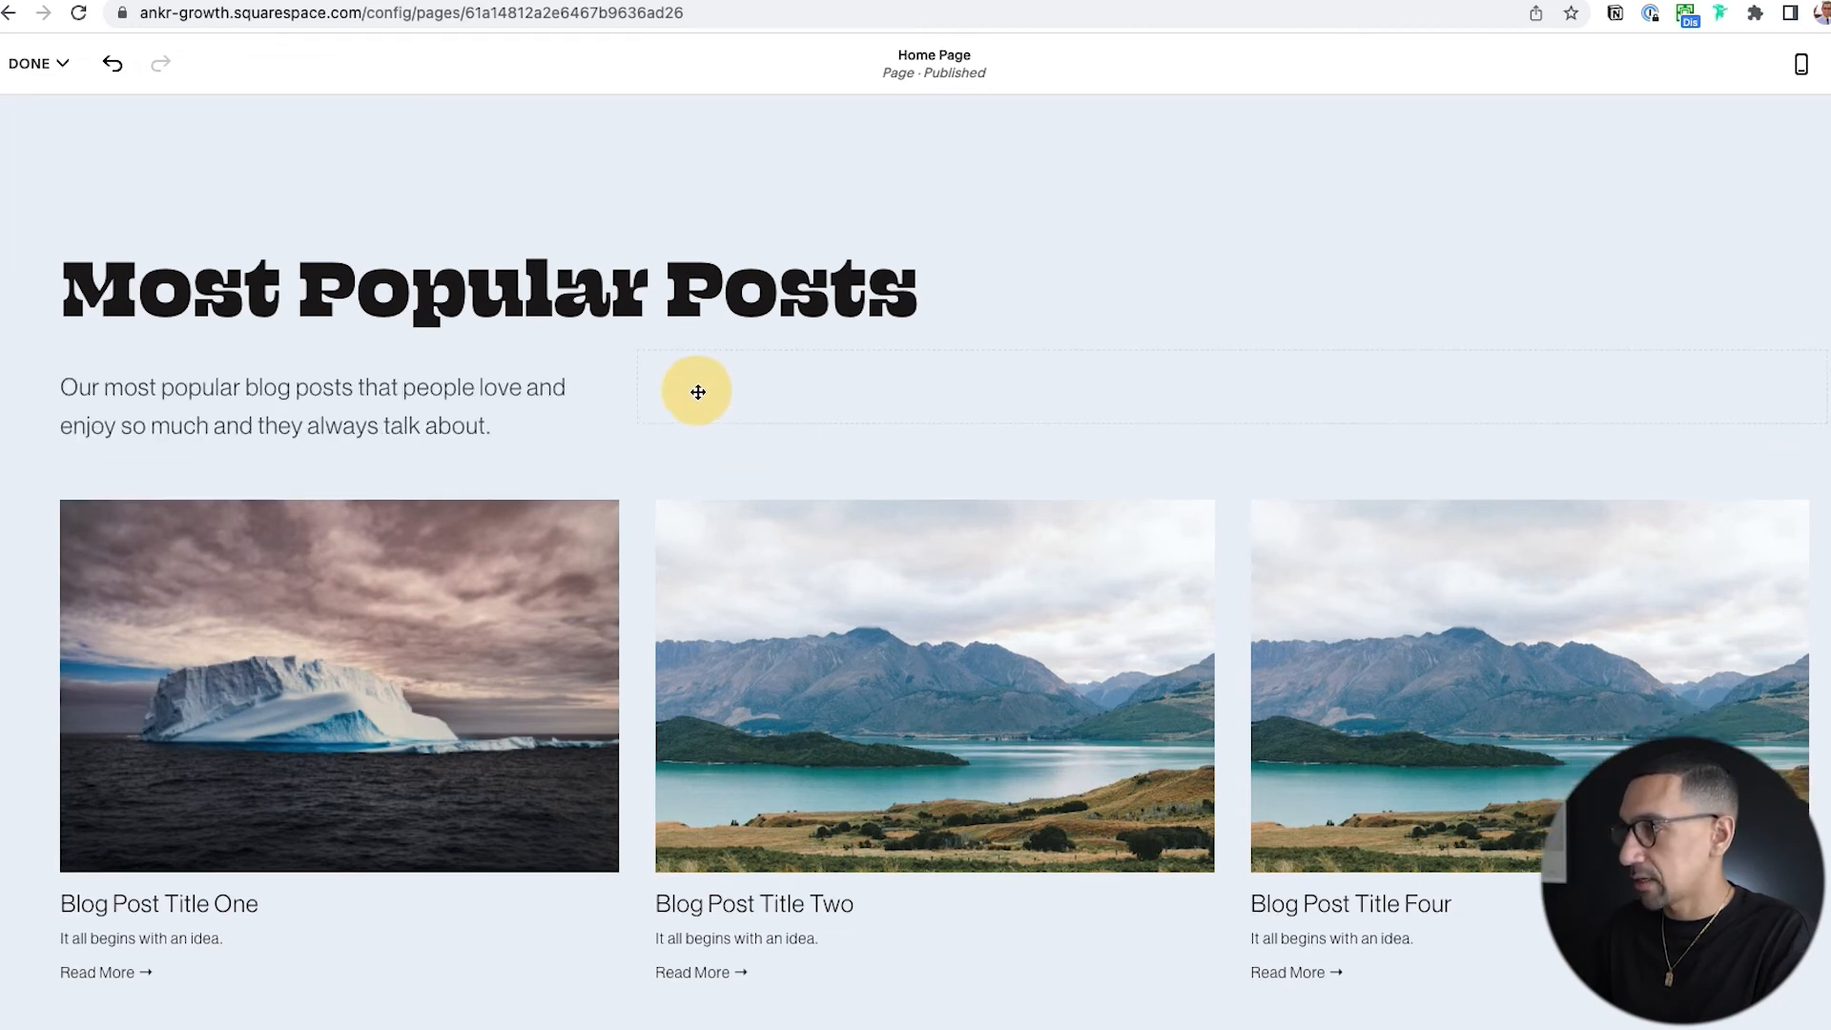
Save the Home Page changes, exit editing and review the Most Popular Posts section on the page.
scroll(355, 445, "down", 3)
scroll(355, 444, "up", 3)
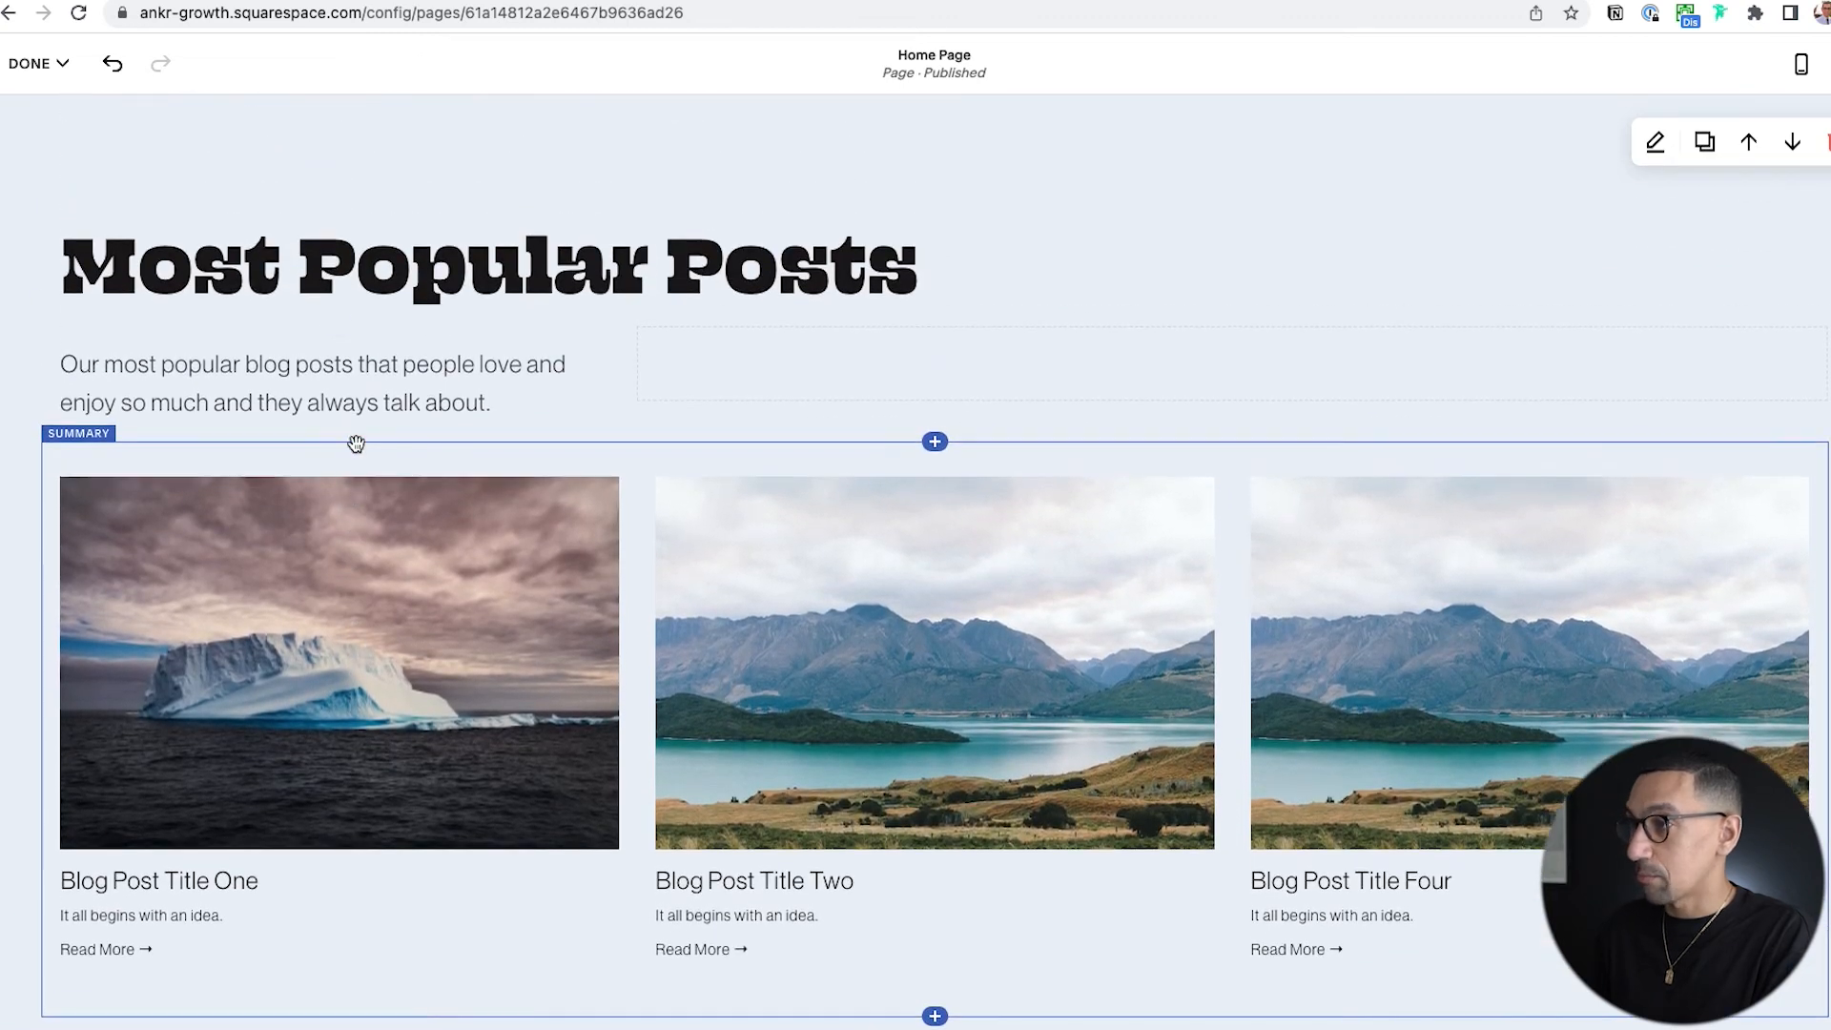
left_click(30, 63)
left_click(34, 131)
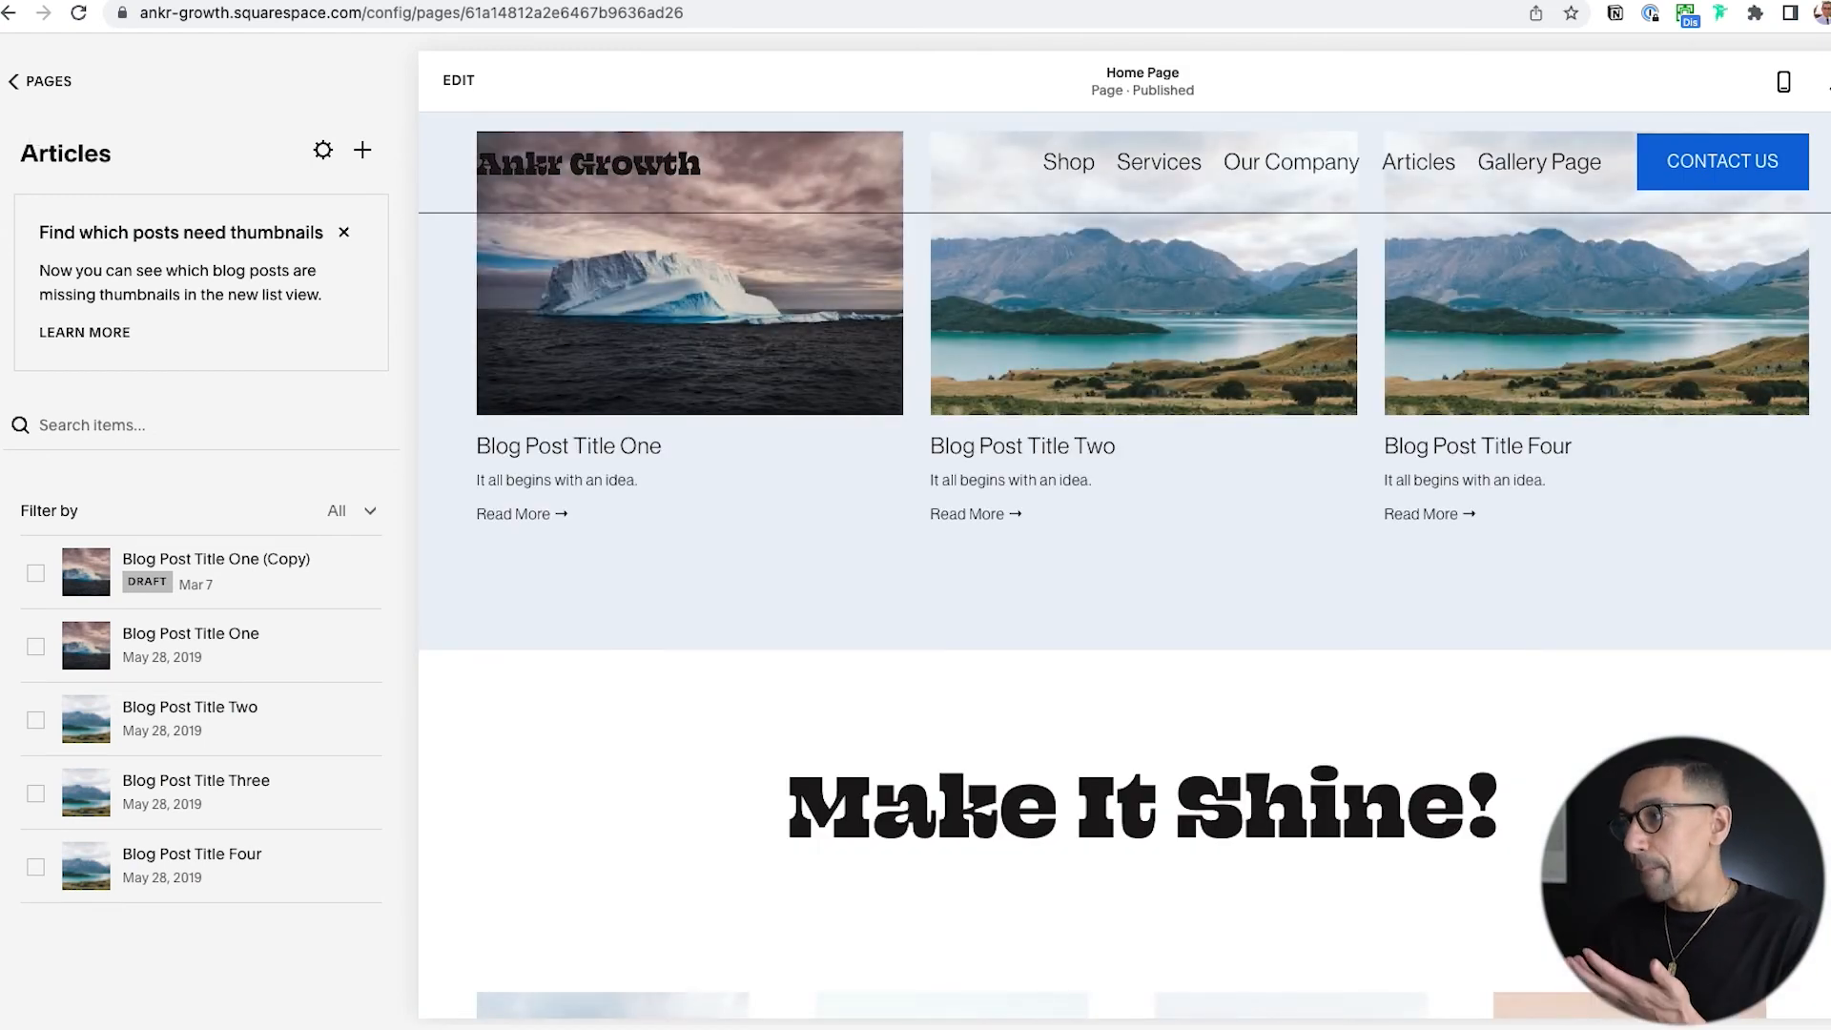
scroll(1080, 715, "up", 4)
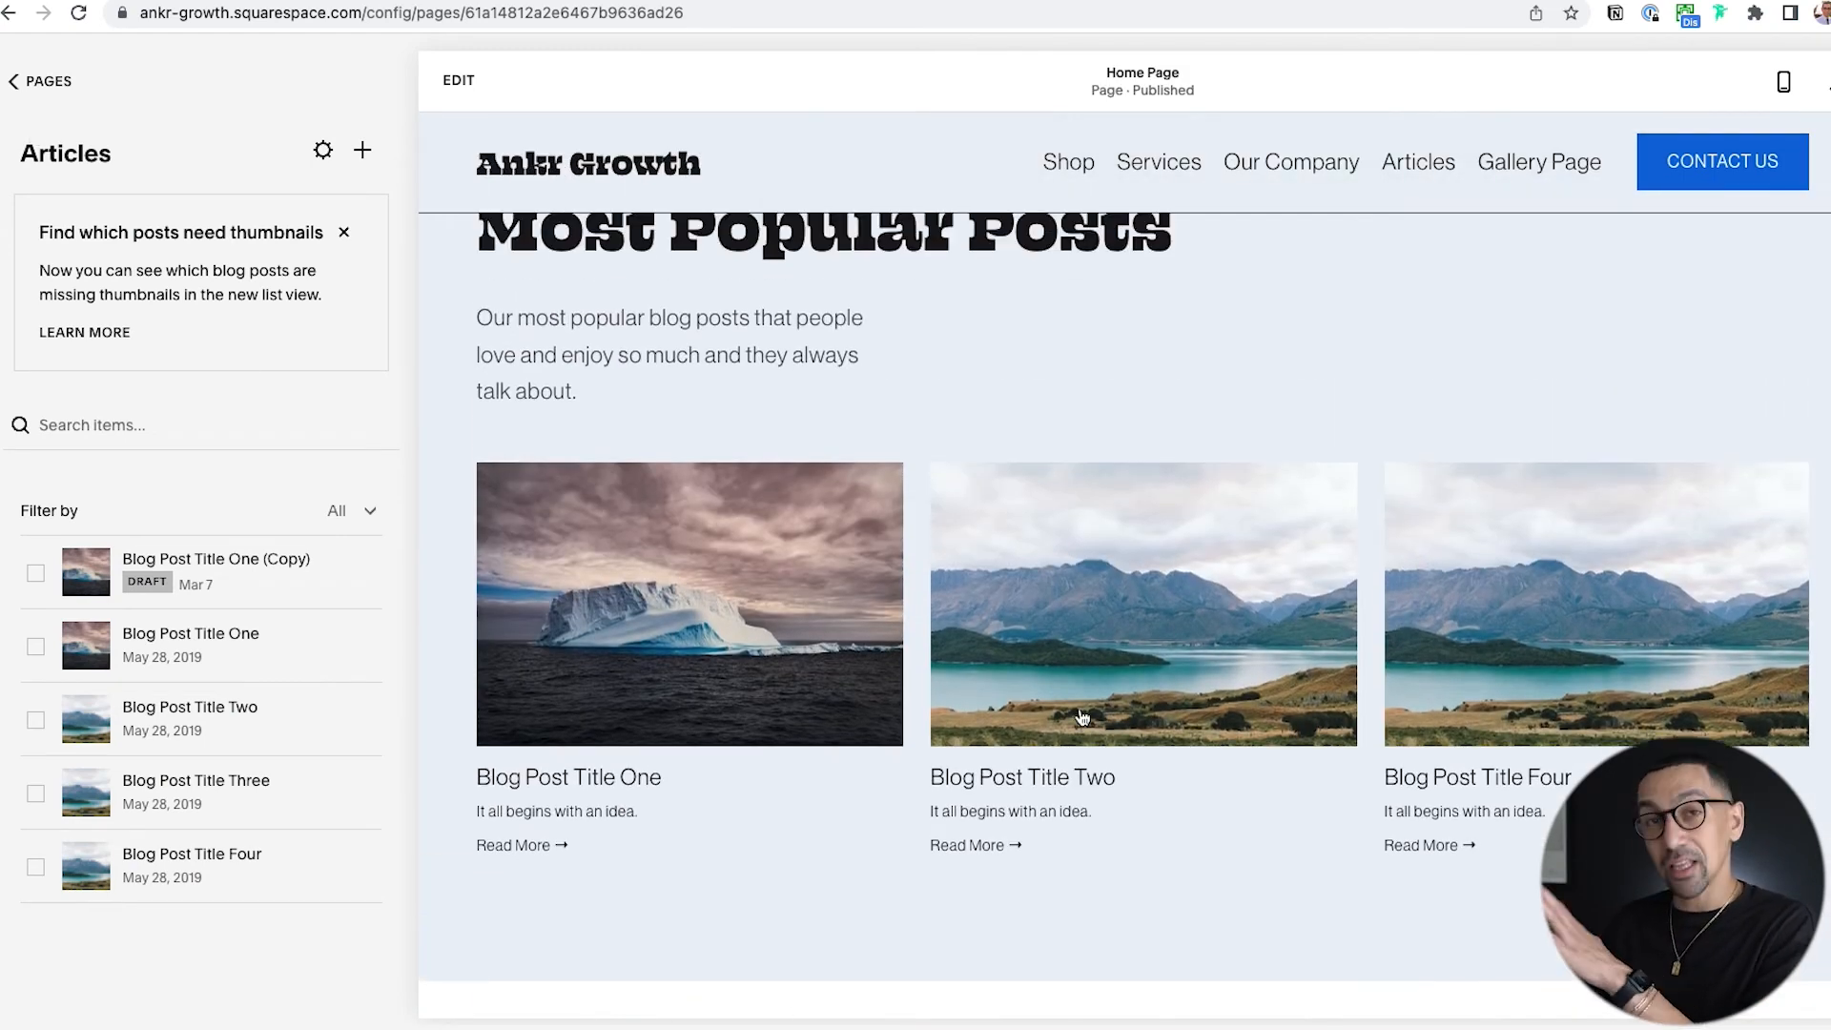
scroll(1081, 717, "up", 1)
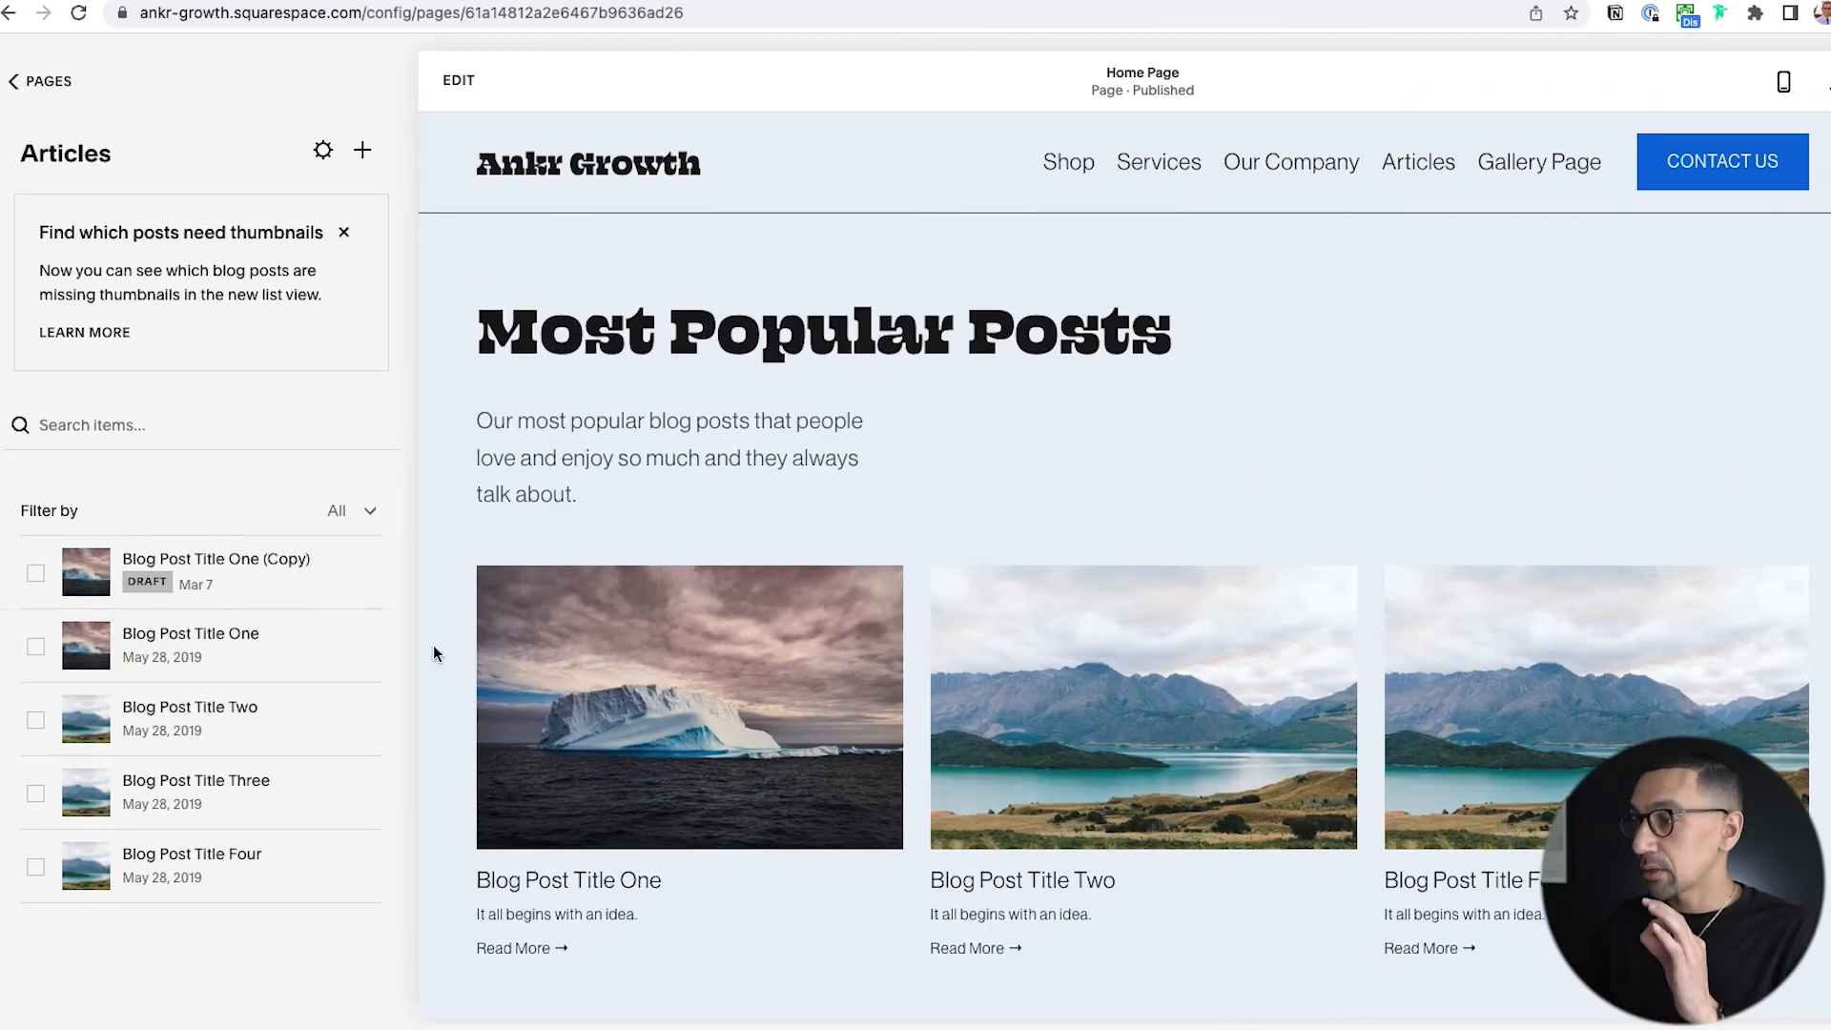
Open the settings of Blog Post Title One (Copy) and change its status to Published.
left_click(362, 573)
left_click(357, 621)
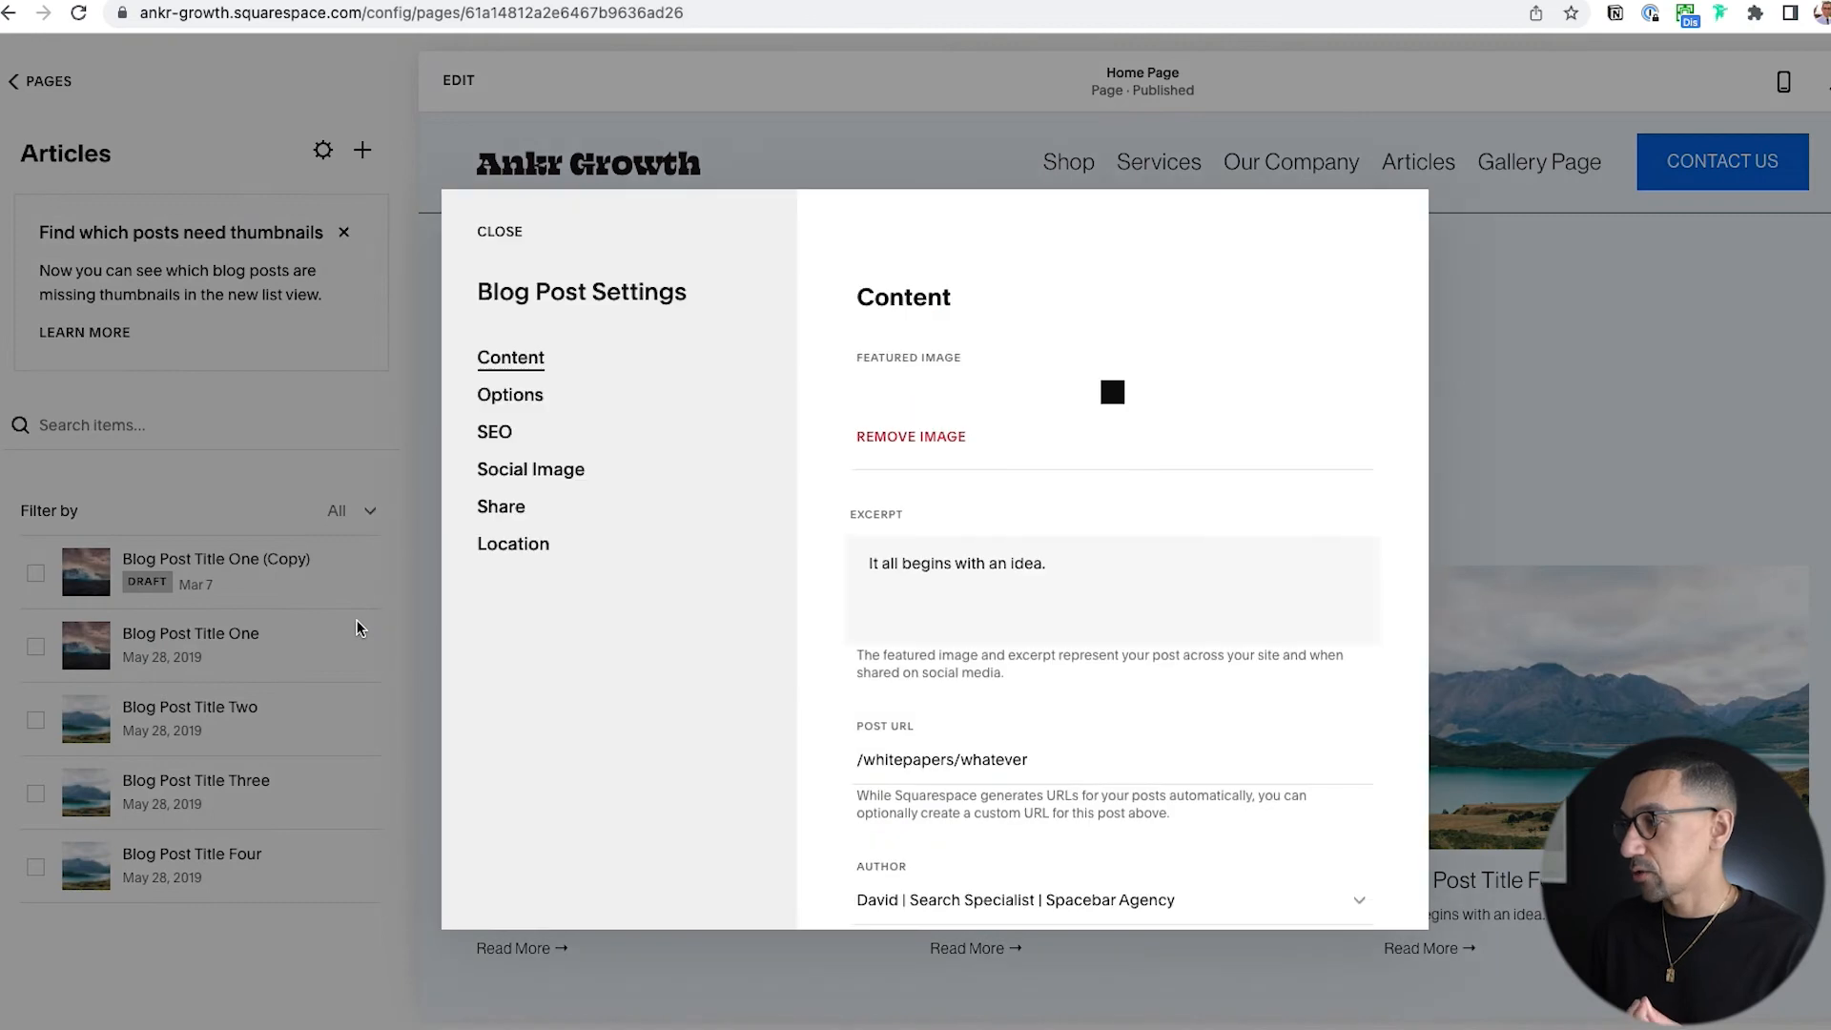
scroll(964, 518, "down", 3)
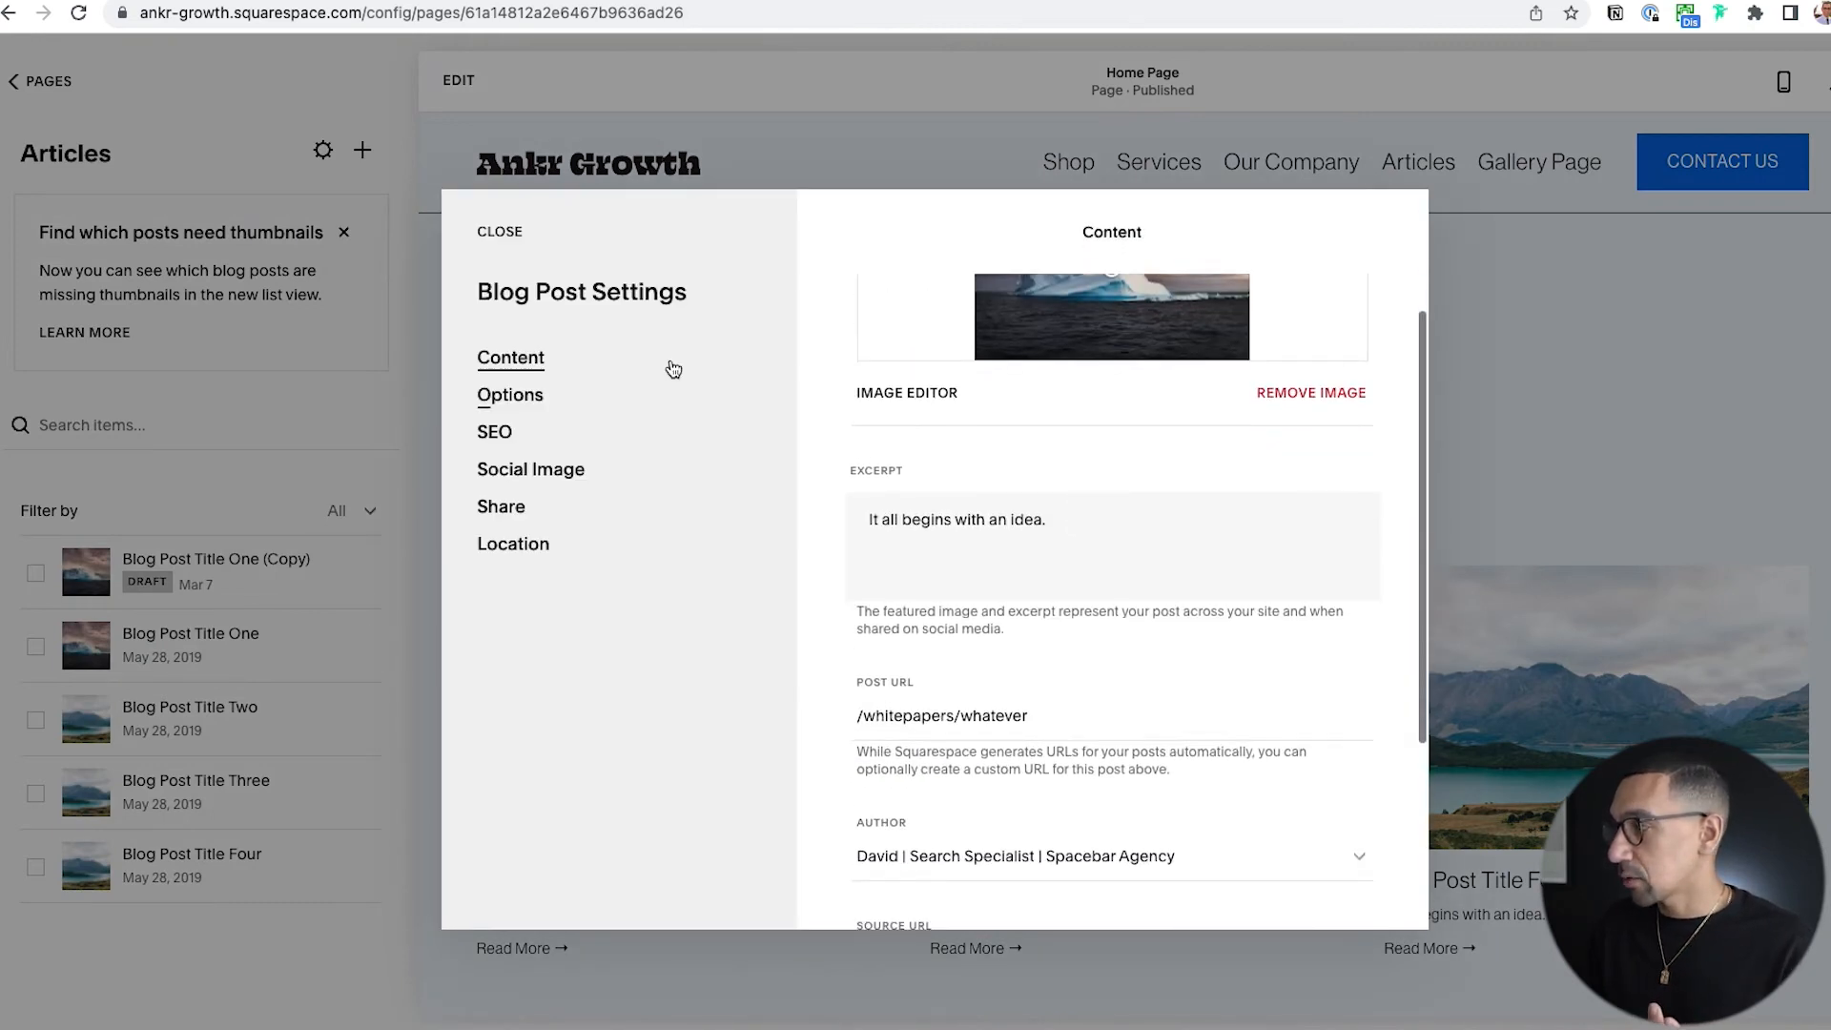
left_click(538, 394)
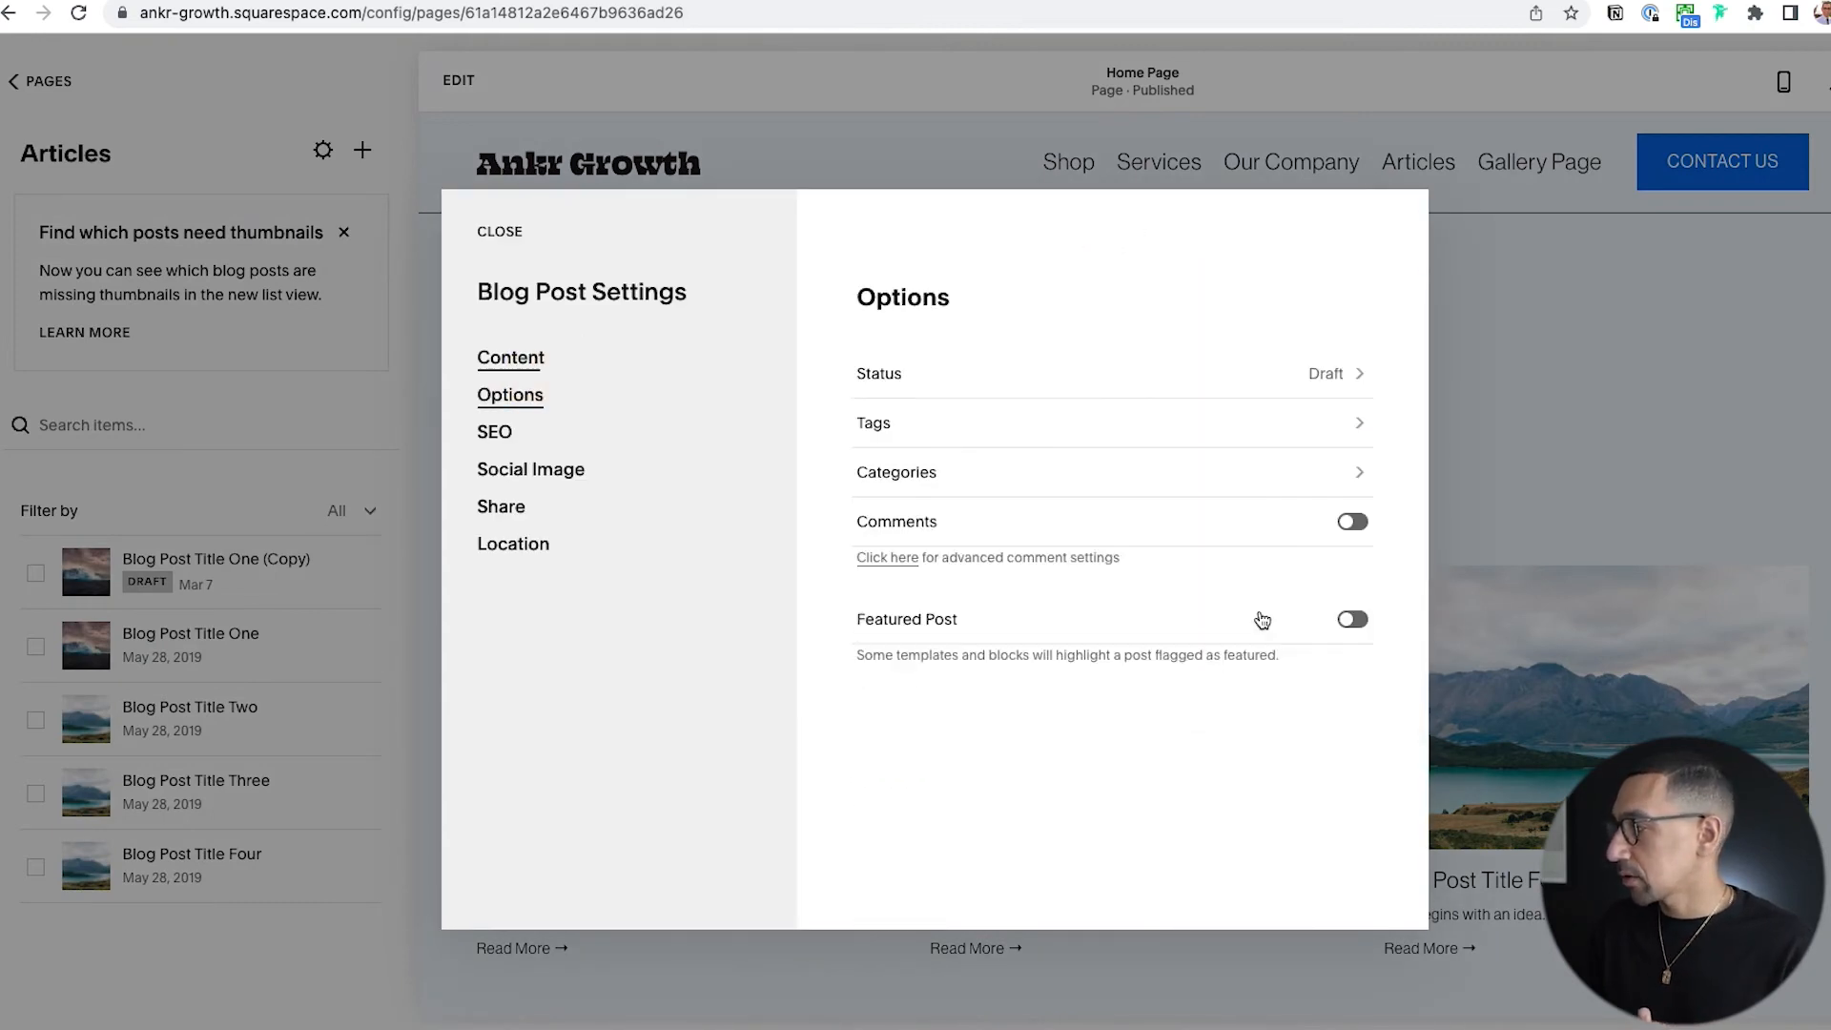
left_click(1074, 380)
left_click(961, 507)
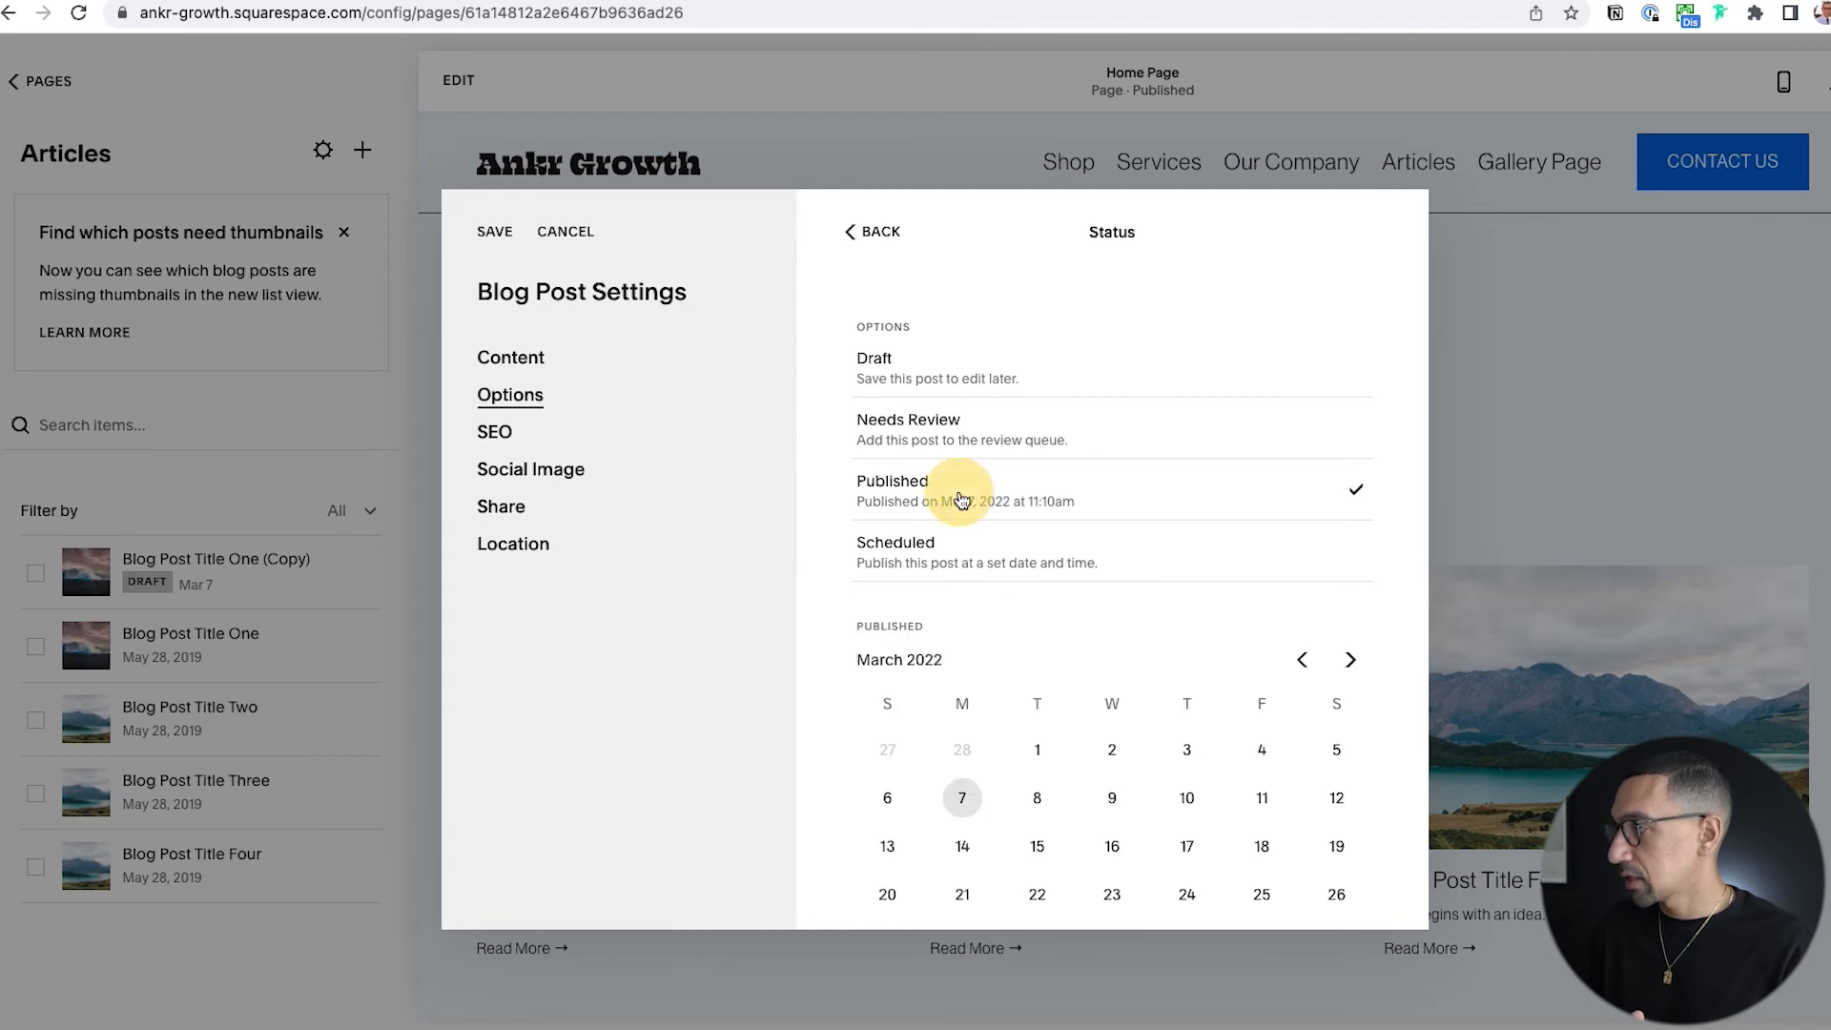
scroll(939, 710, "down", 3)
scroll(939, 710, "up", 3)
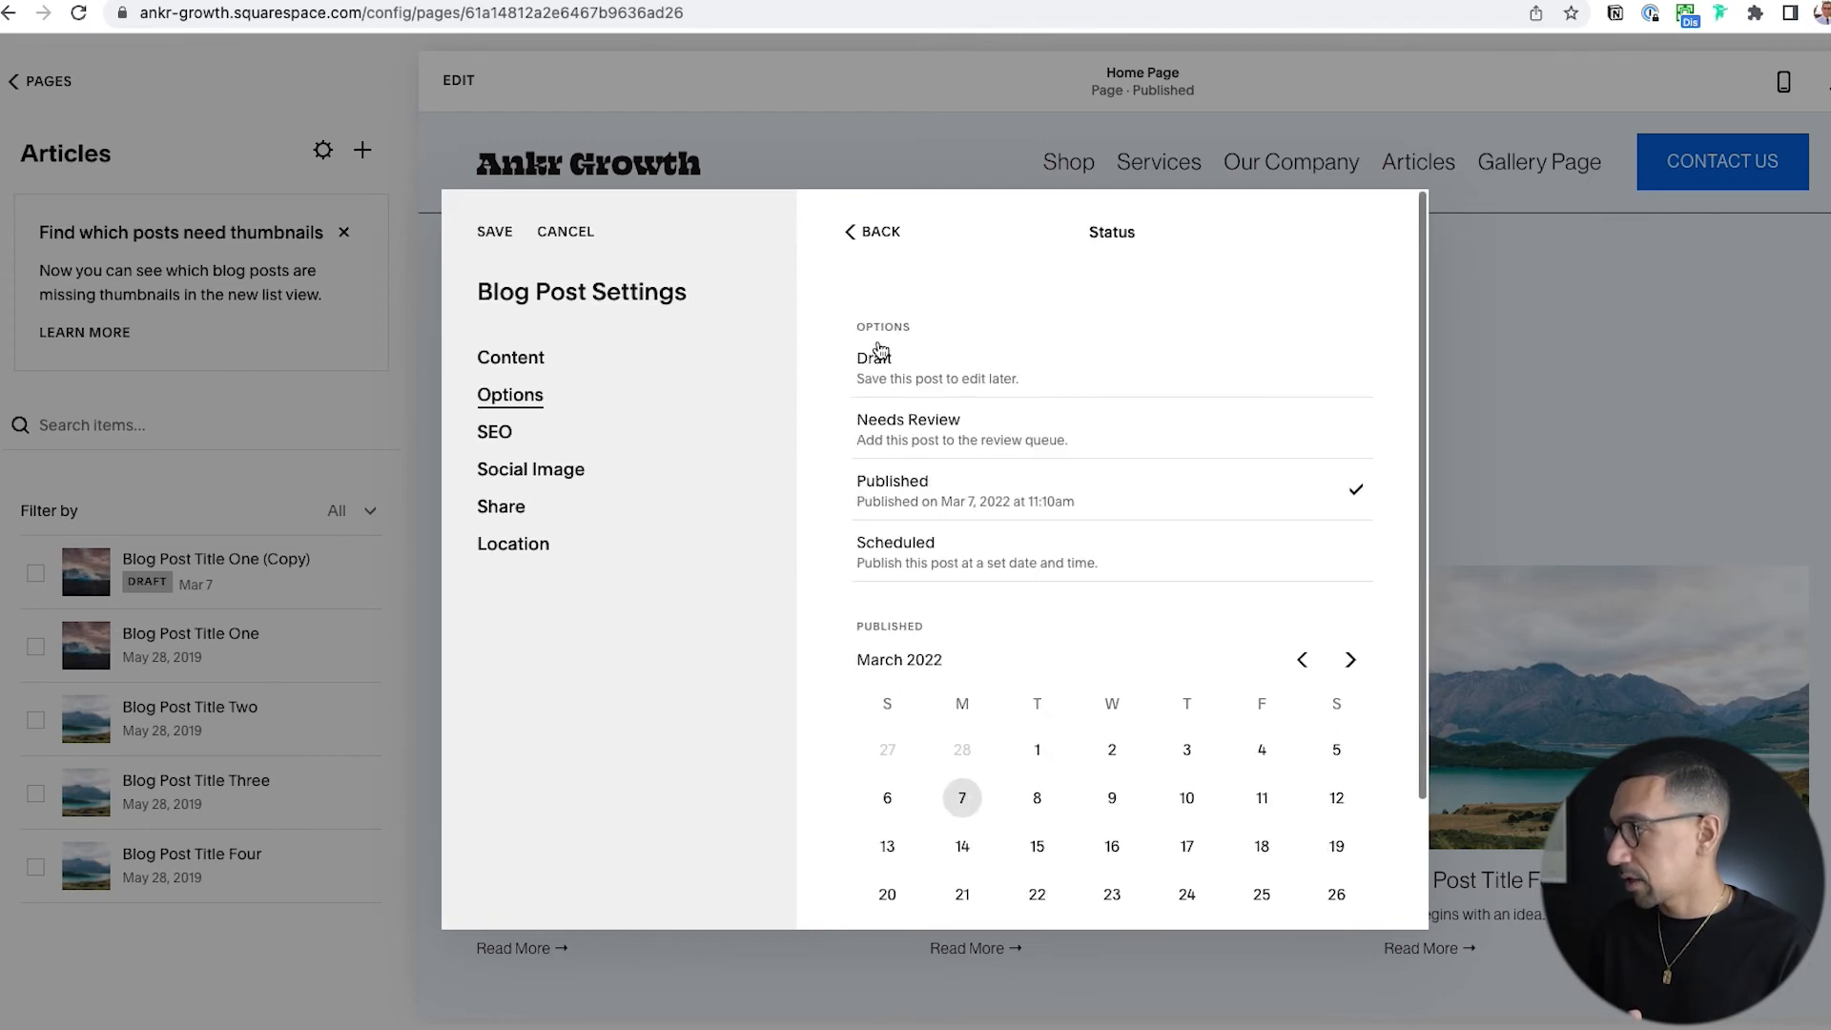
left_click(869, 231)
Save the copied post as a Featured Post, dismissing the share prompt, and review the reloaded Most Popular Posts carousel on the home page.
left_click(1344, 621)
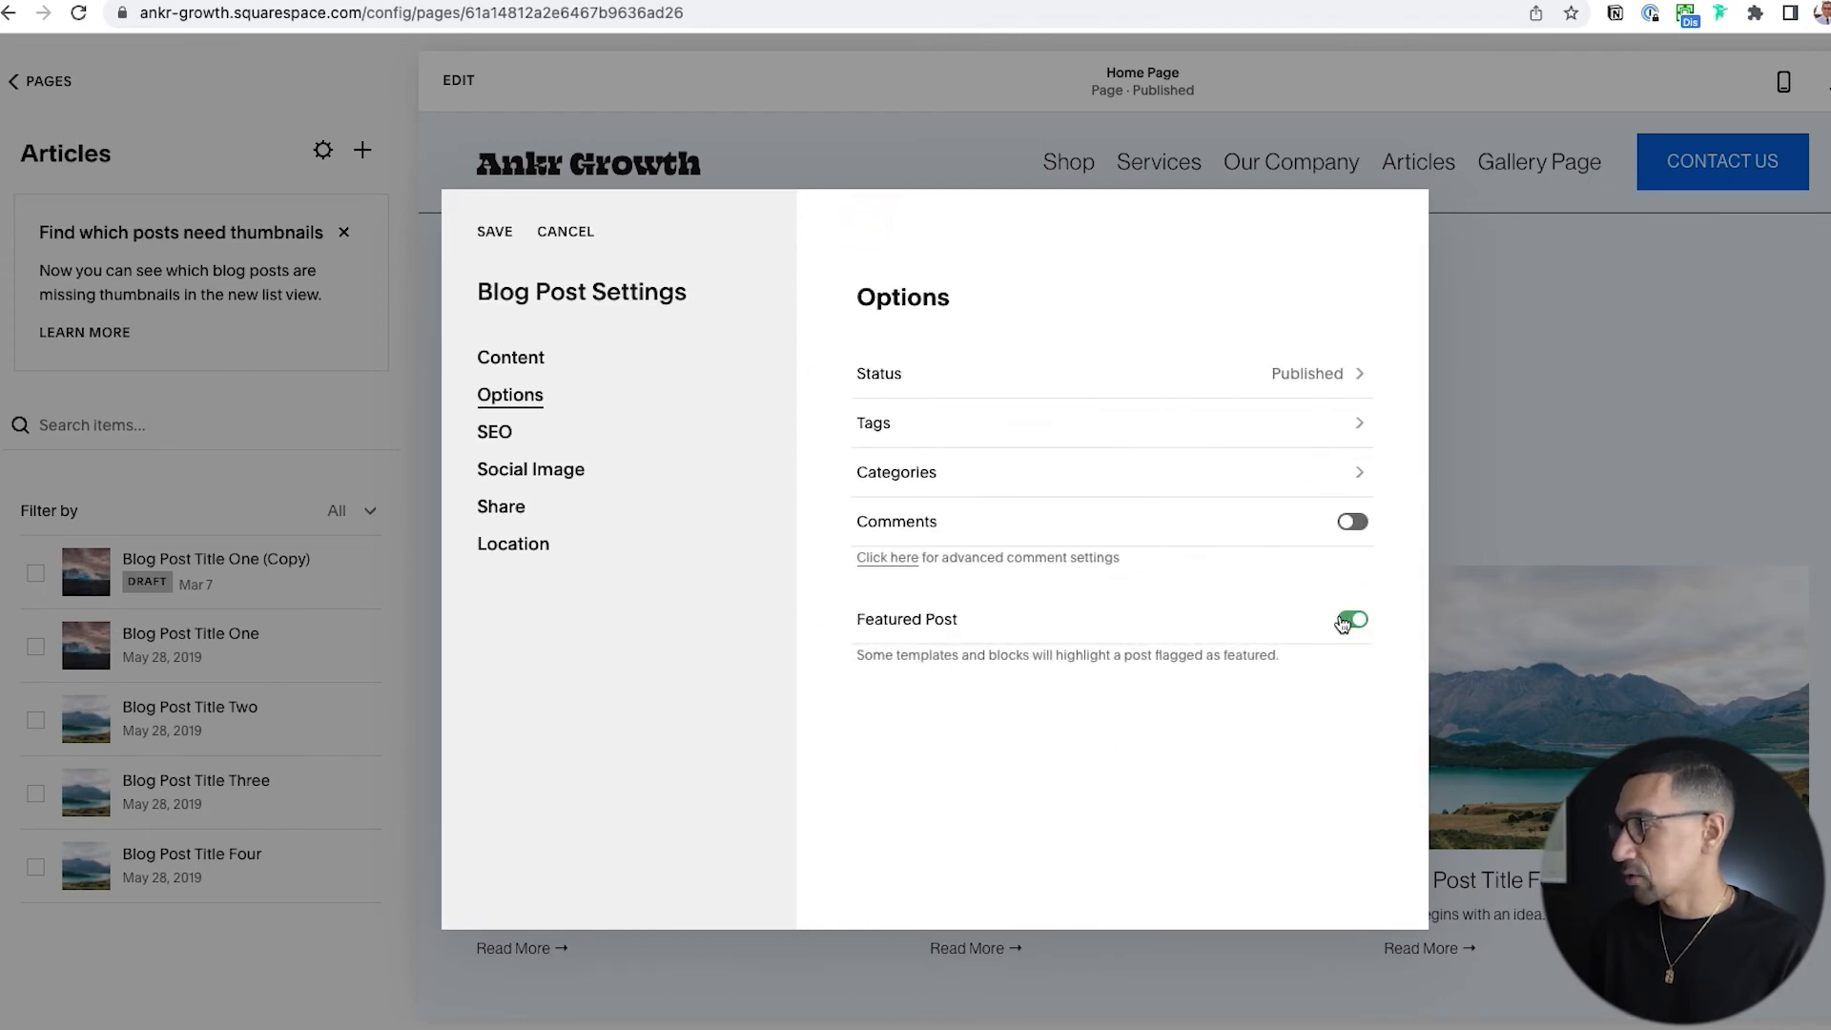
left_click(495, 231)
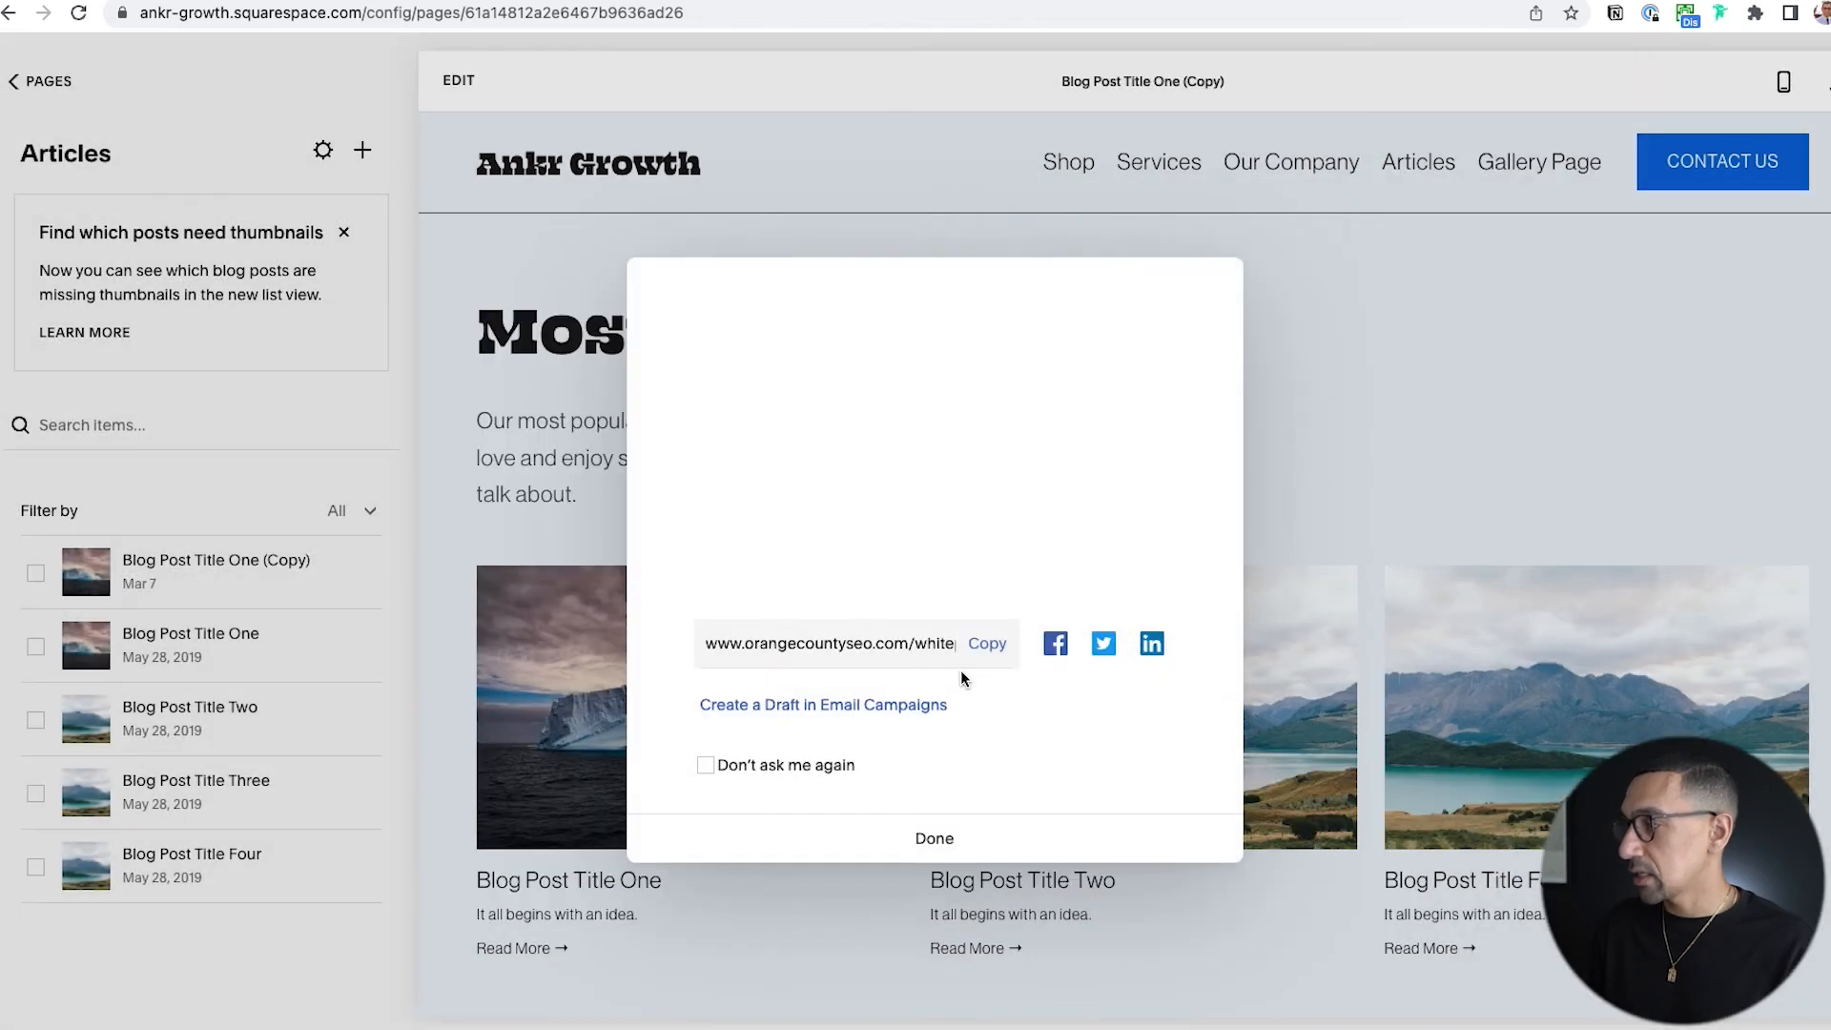
left_click(935, 840)
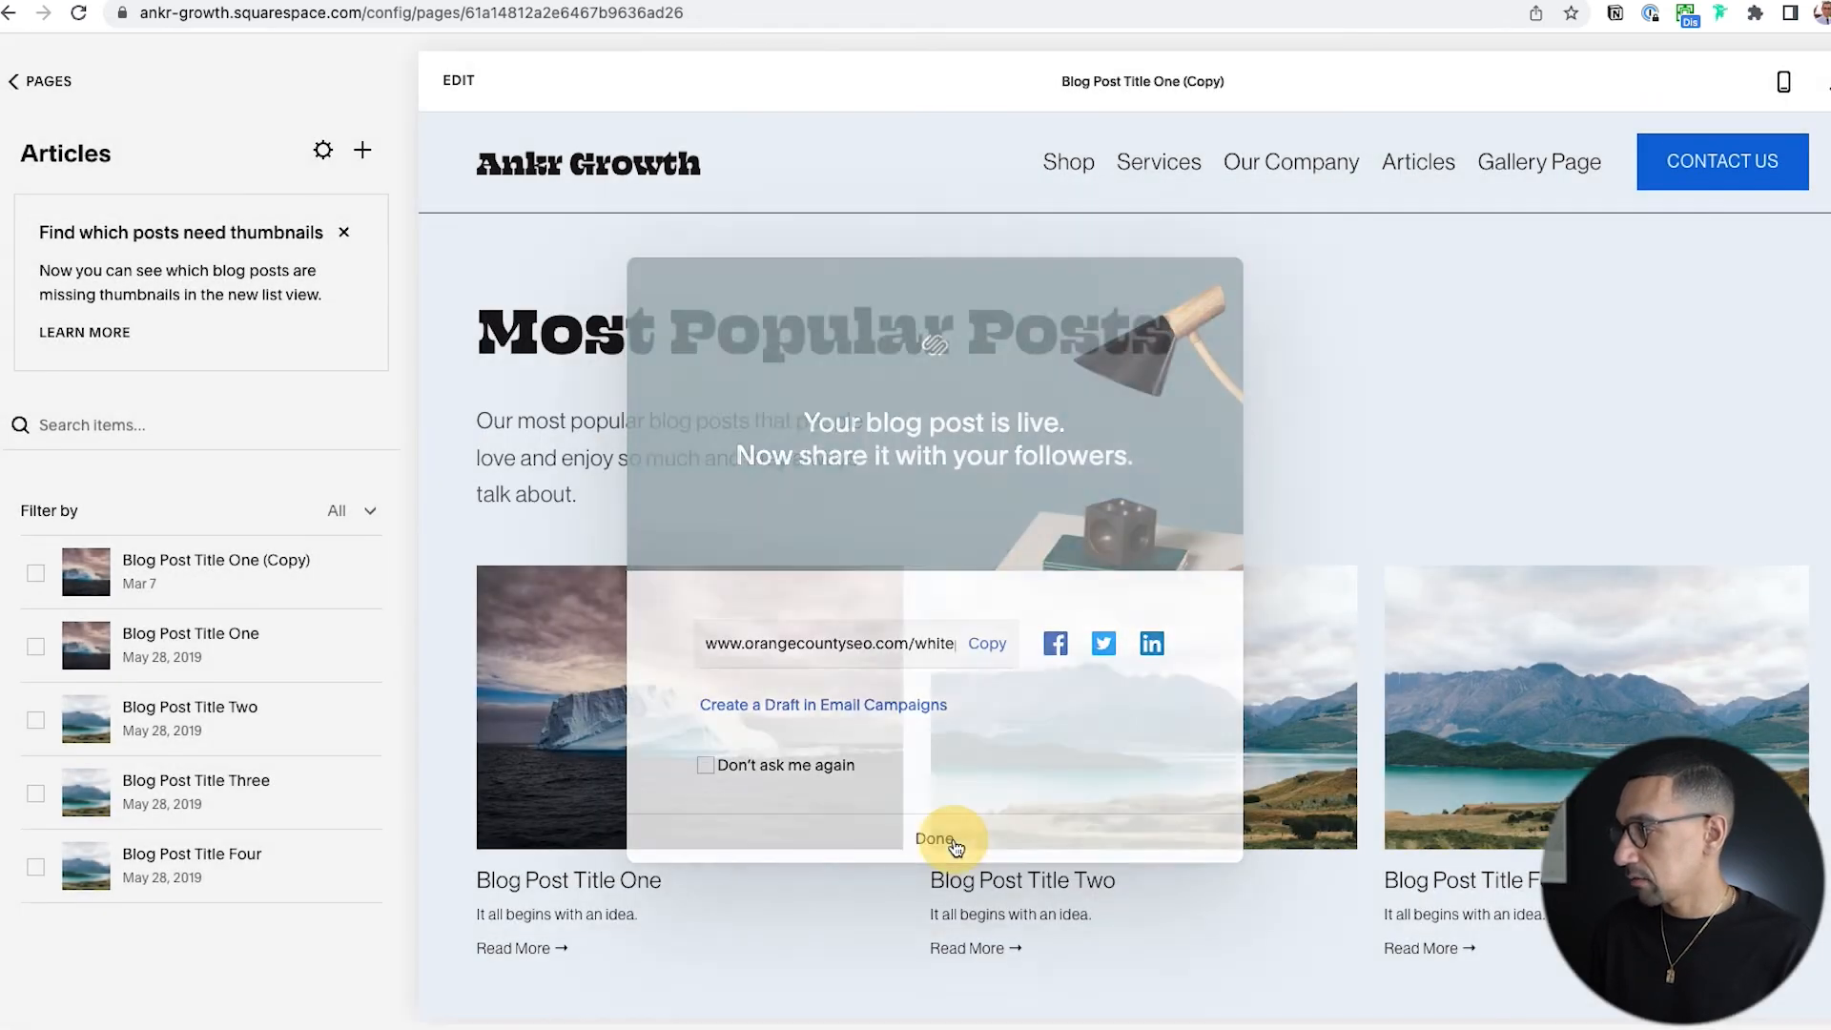
scroll(954, 839, "down", 5)
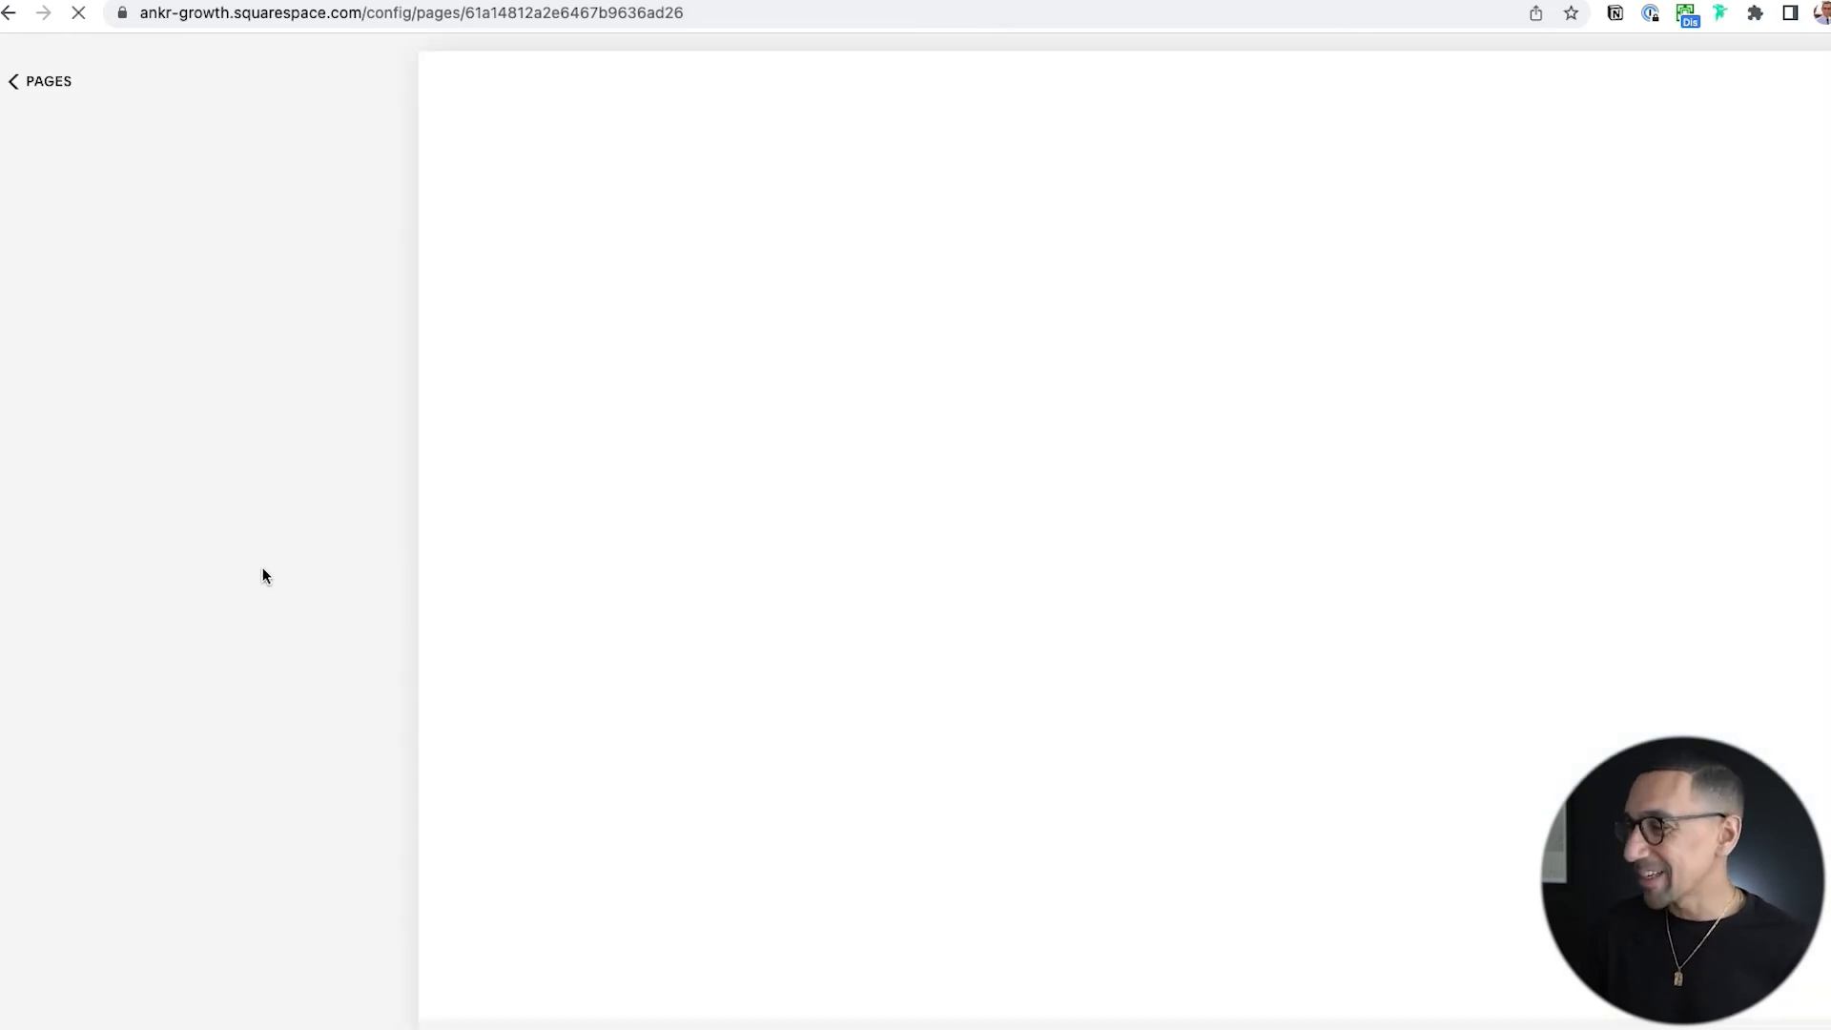
scroll(618, 658, "down", 12)
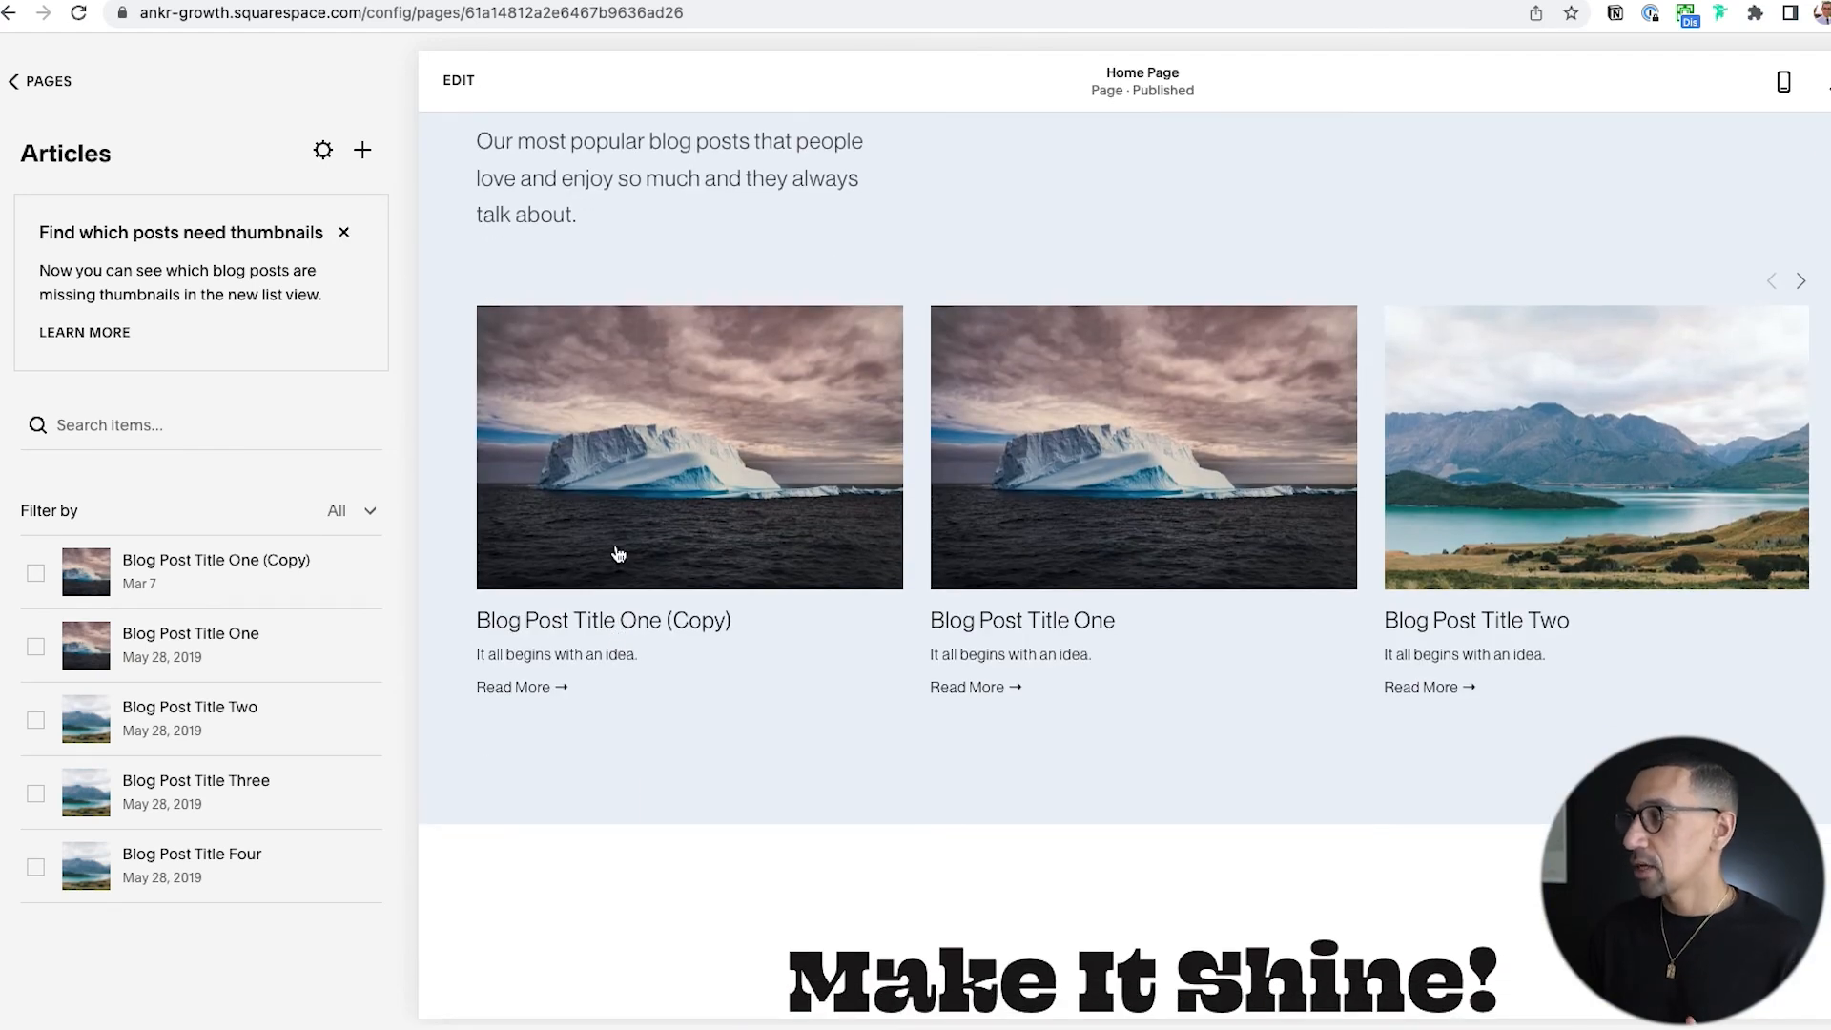